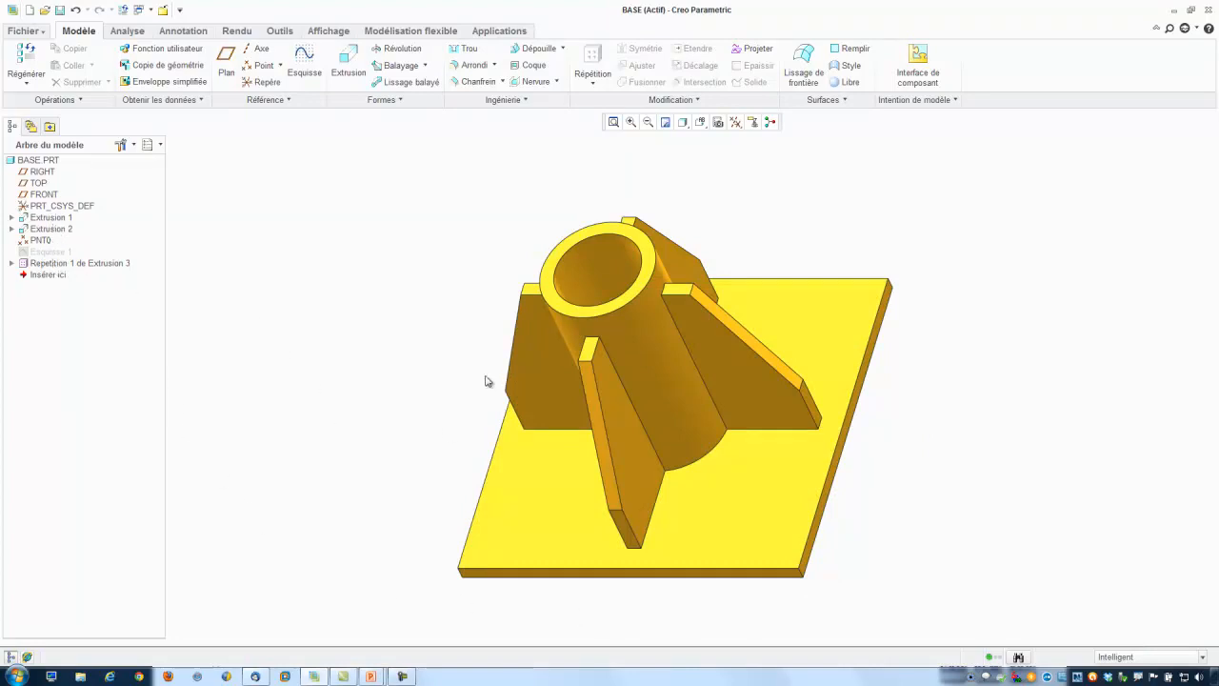
# Open the base part in the Simulate application in structure mode.
pyautogui.moveTo(481, 377)
pyautogui.mouseDown(button='middle')
pyautogui.moveTo(499, 360)
pyautogui.moveTo(479, 374)
pyautogui.moveTo(451, 329)
pyautogui.moveTo(462, 373)
pyautogui.mouseUp(button='middle')
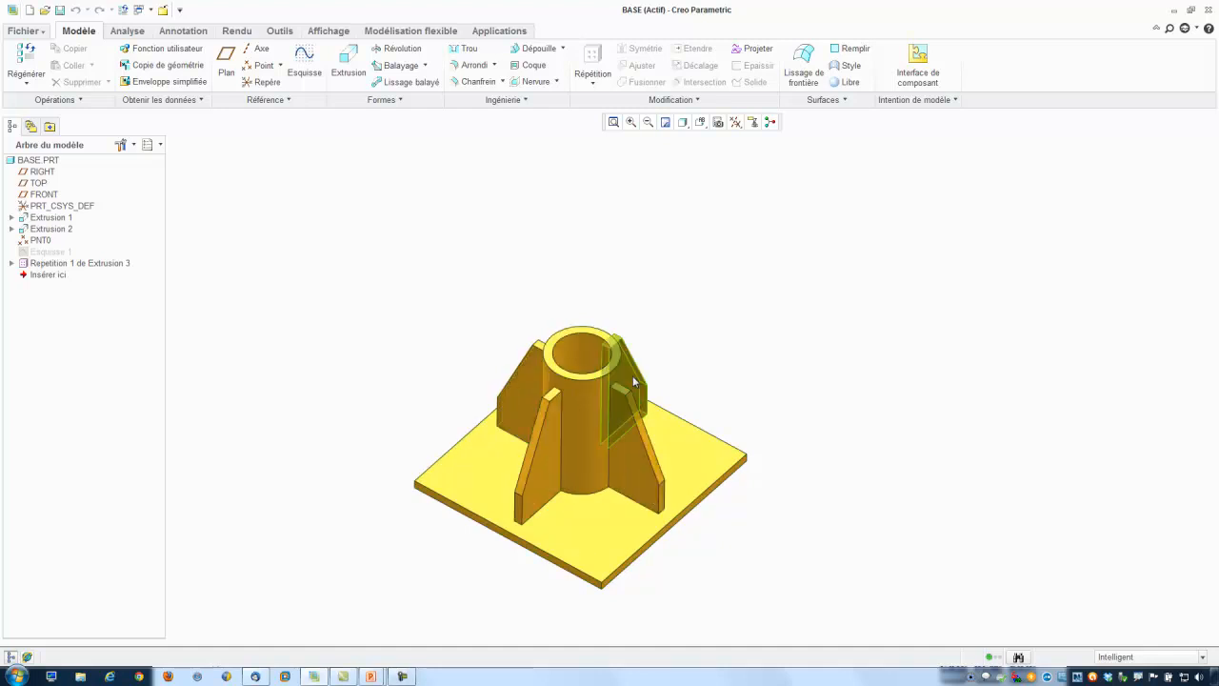
pyautogui.scroll(-1, 783, 321)
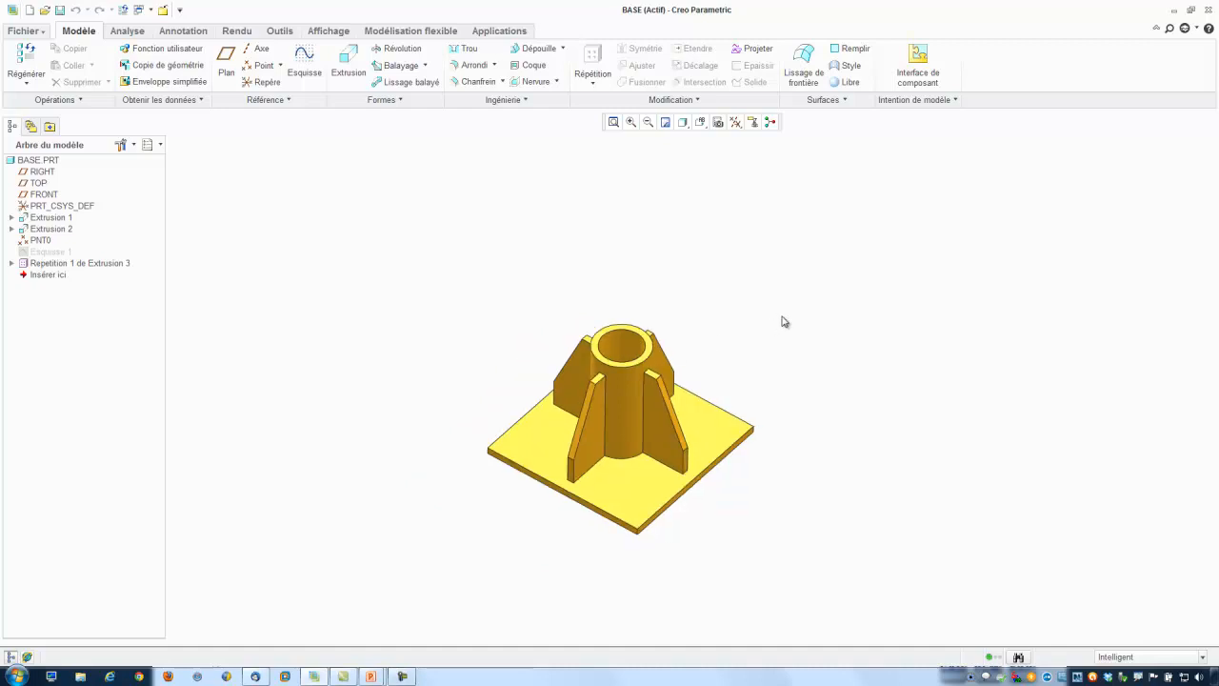
pyautogui.scroll(2, 559, 519)
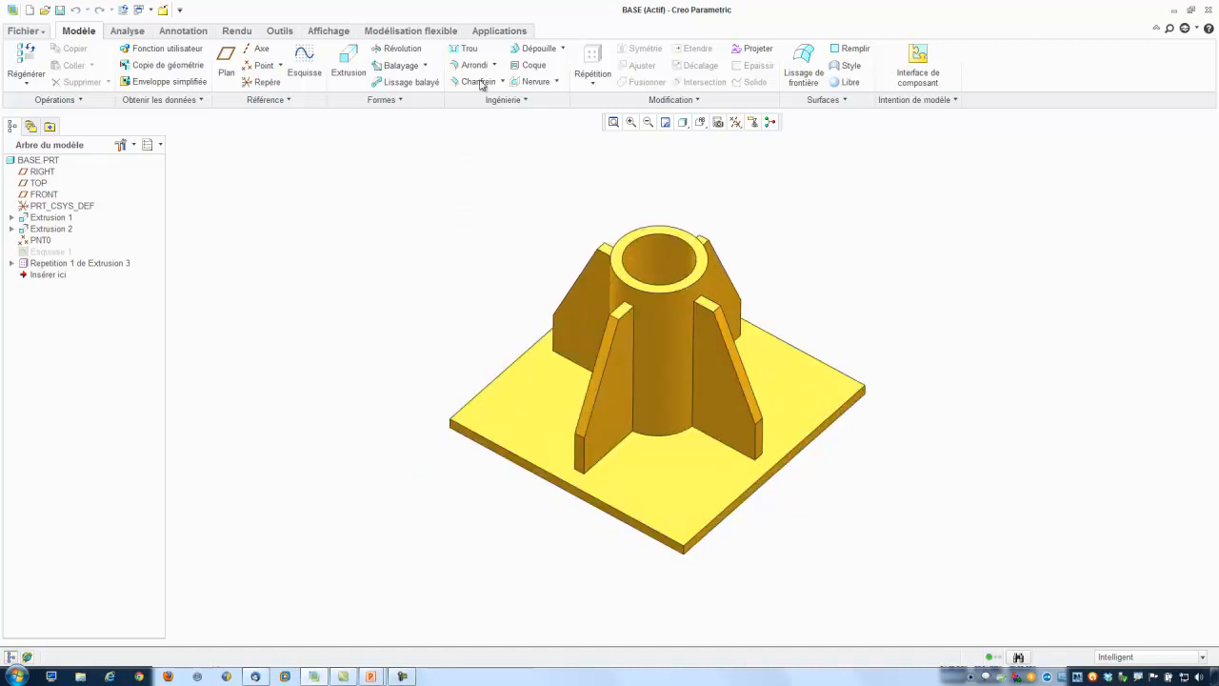
pyautogui.click(503, 31)
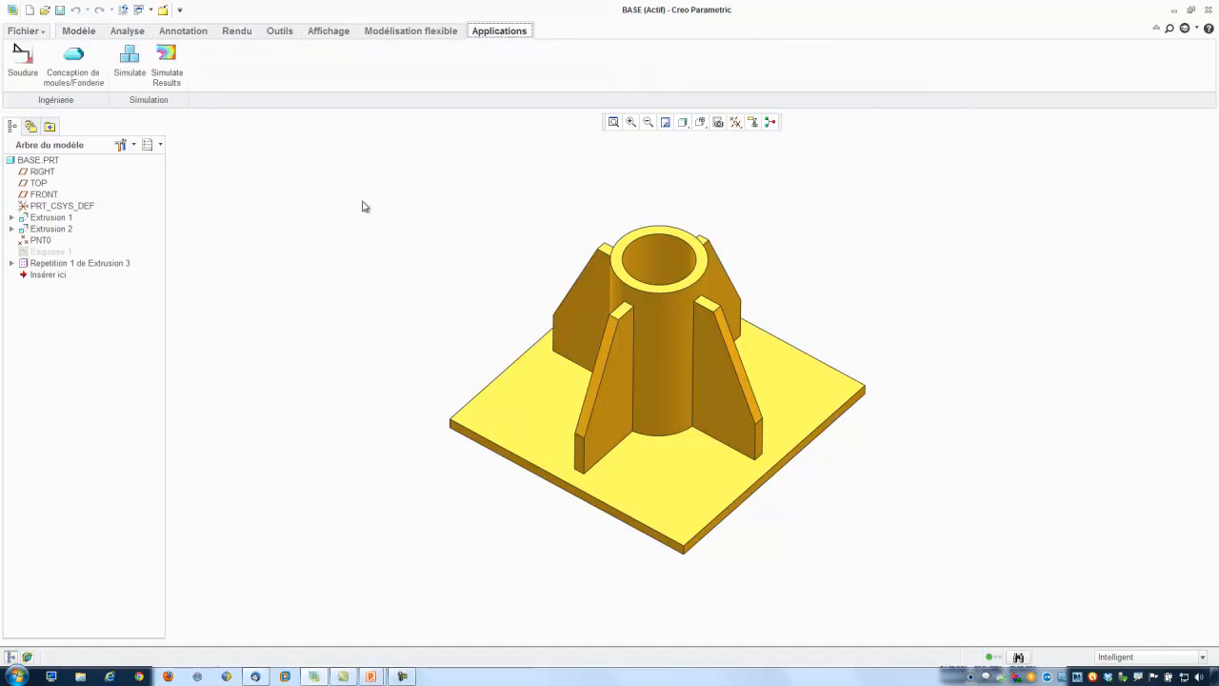
pyautogui.click(132, 80)
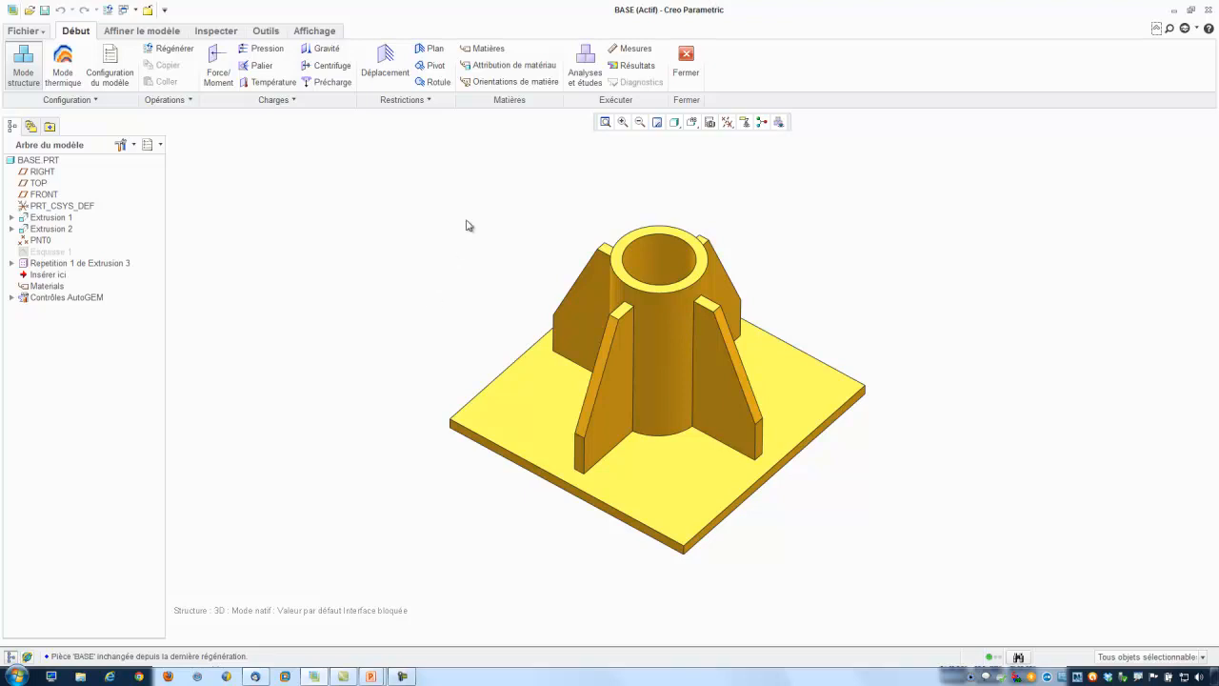
# Assign the library material steel.mtl to the BASE part and expand the material entries in the model tree.
pyautogui.click(505, 64)
pyautogui.click(1173, 267)
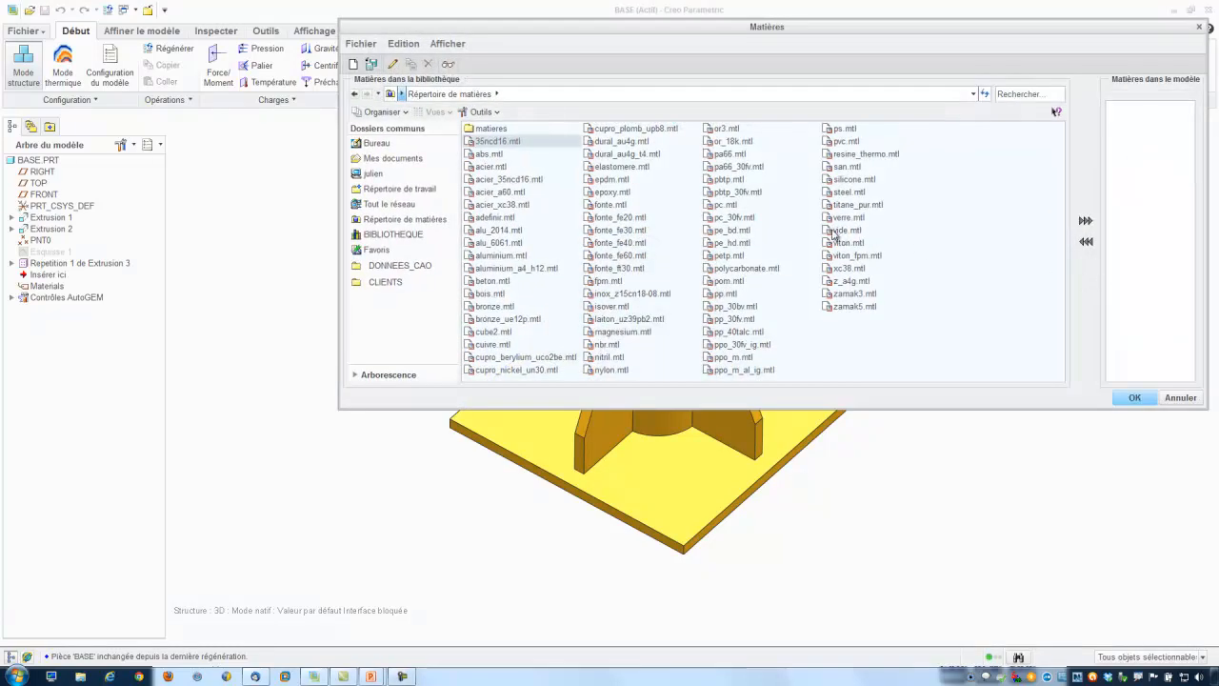
pyautogui.click(852, 195)
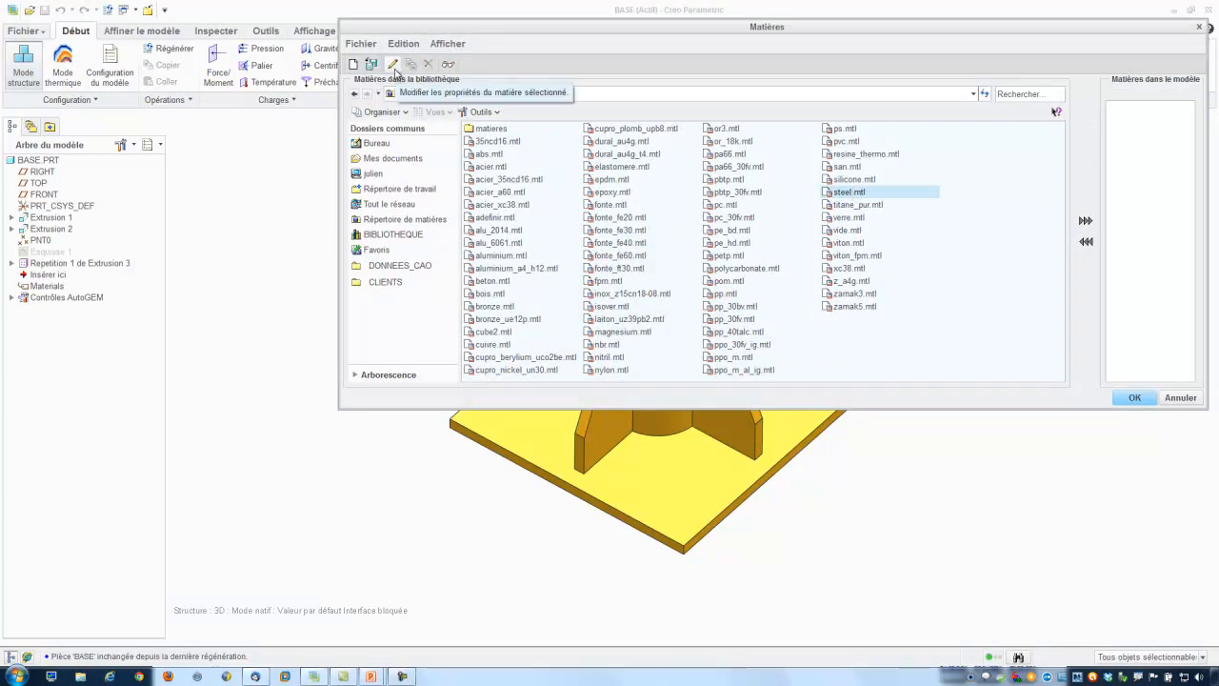
pyautogui.click(1086, 223)
pyautogui.click(1137, 399)
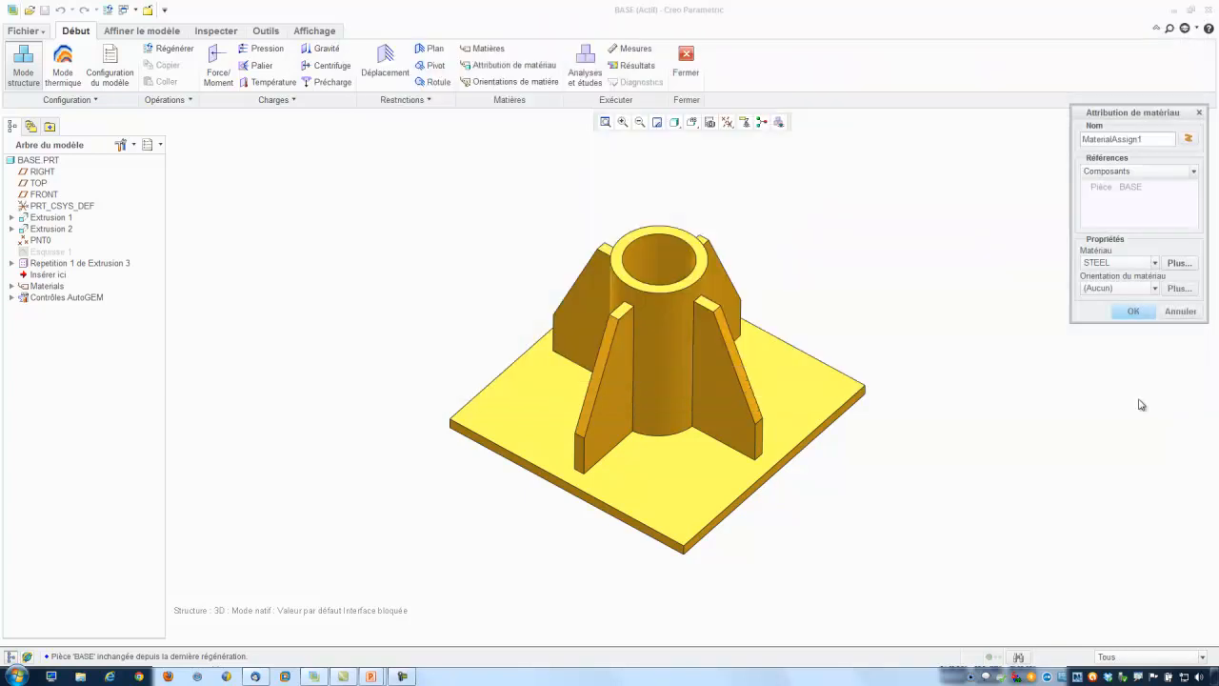
pyautogui.click(1134, 312)
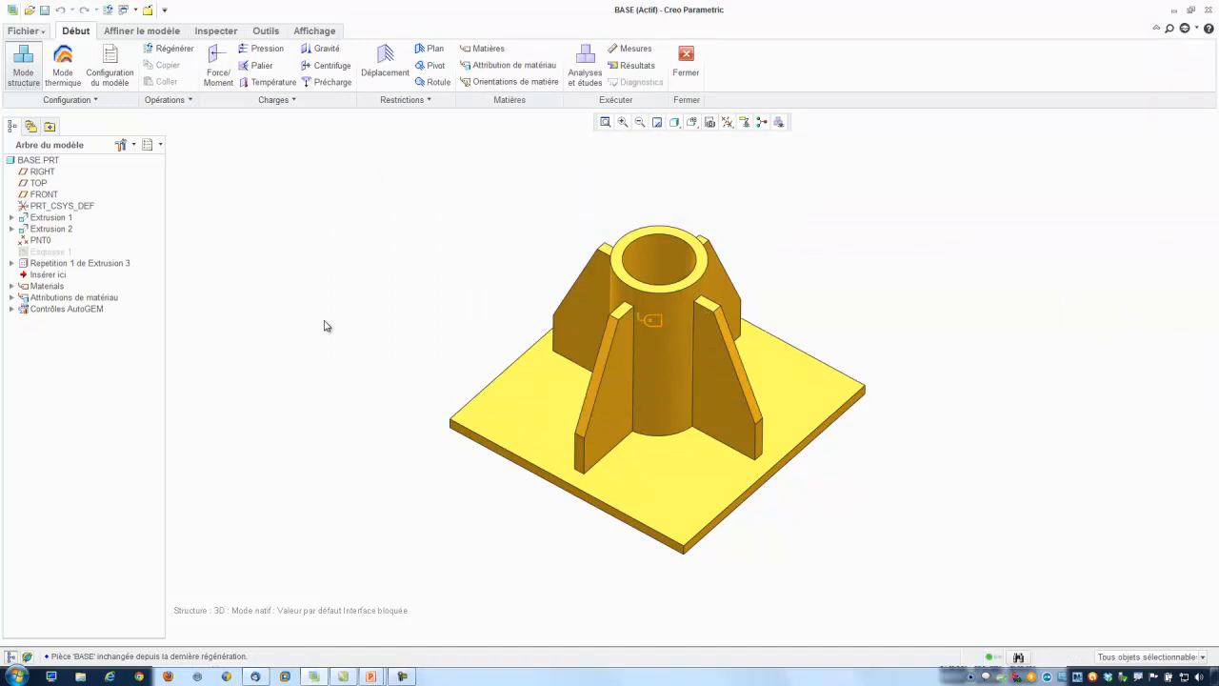
pyautogui.click(10, 285)
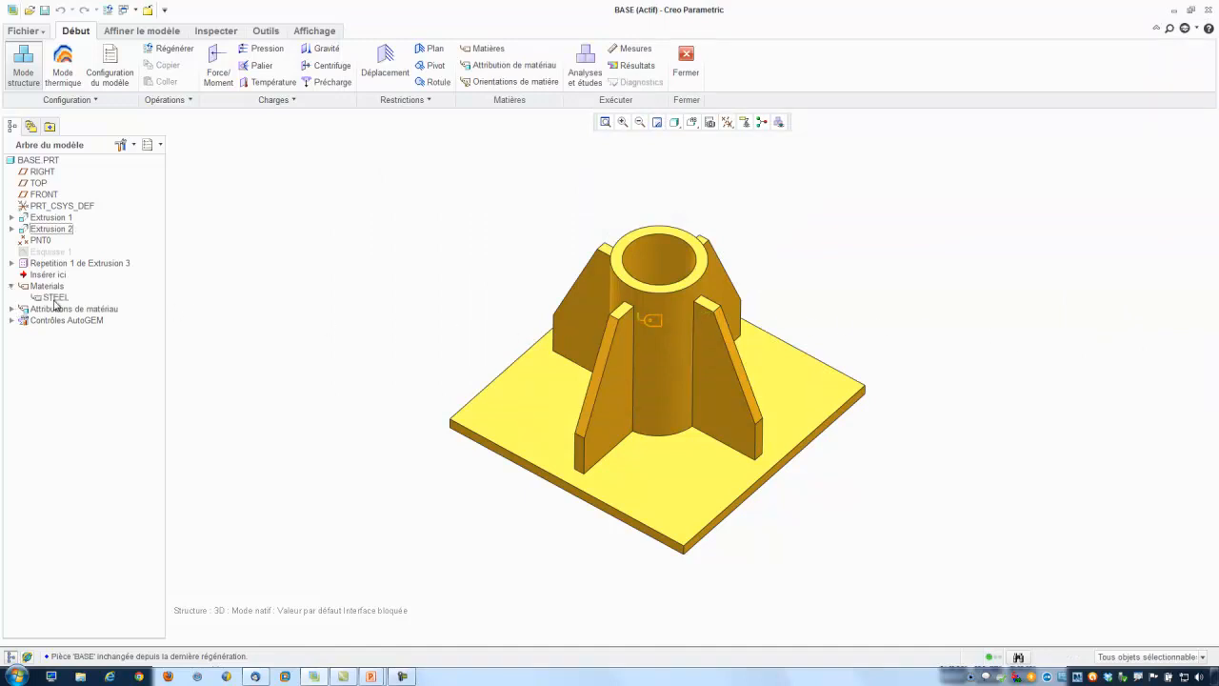
pyautogui.click(11, 308)
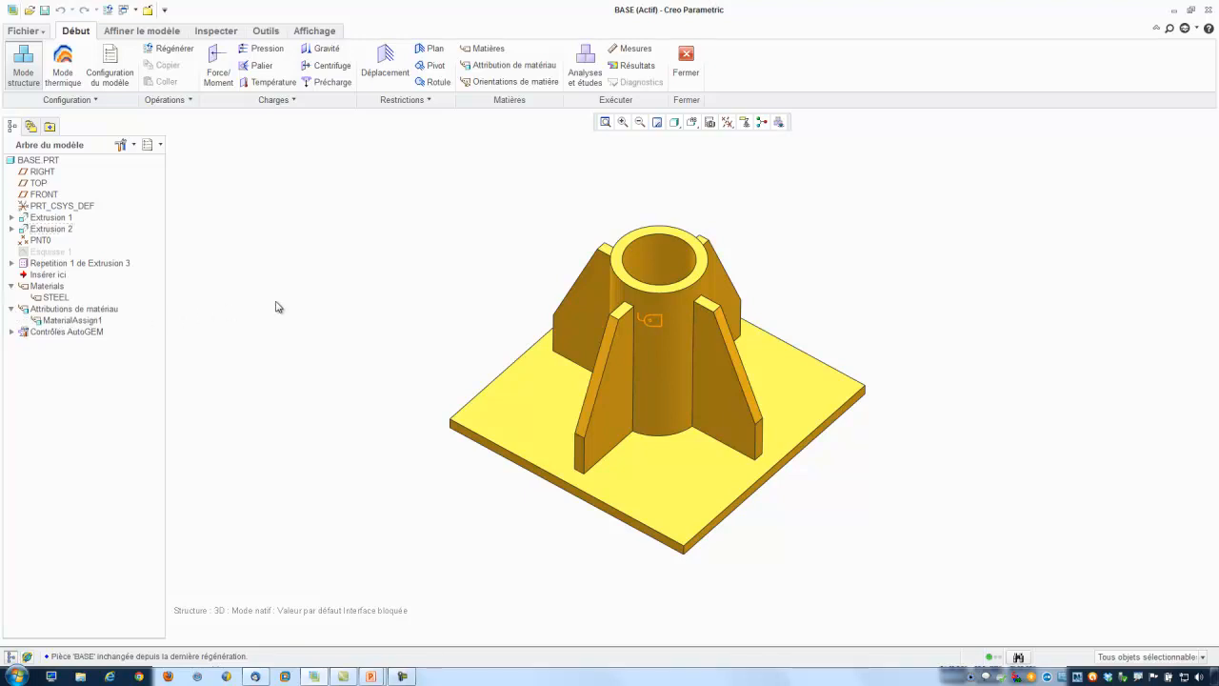
# Create a displacement constraint on the underside of the base plate with X, Y and Z translations fixed.
pyautogui.click(430, 101)
pyautogui.click(385, 74)
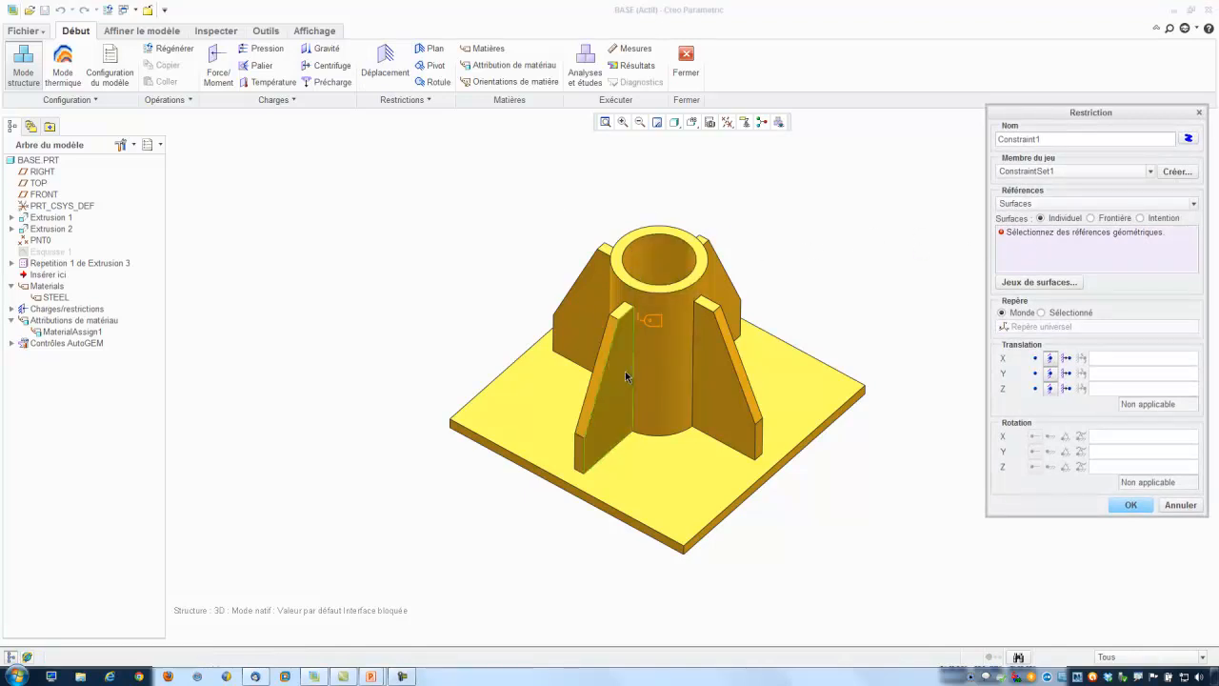
pyautogui.rightClick(667, 483)
pyautogui.click(667, 482)
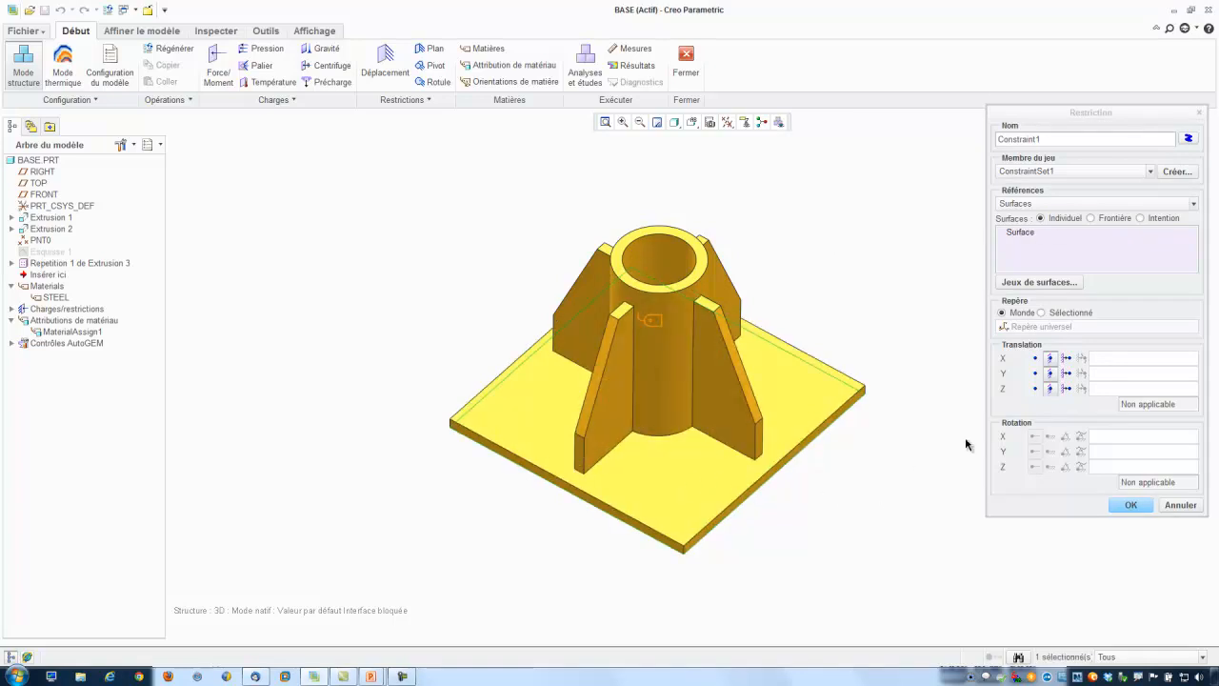
pyautogui.click(1051, 358)
pyautogui.click(1051, 374)
pyautogui.click(1051, 388)
pyautogui.click(1130, 503)
# Examine the constraint symbols on the plate's underside and the constraint set's contents in the model tree.
pyautogui.moveTo(895, 492); pyautogui.dragTo(905, 420, button='middle')
pyautogui.scroll(2, 846, 317)
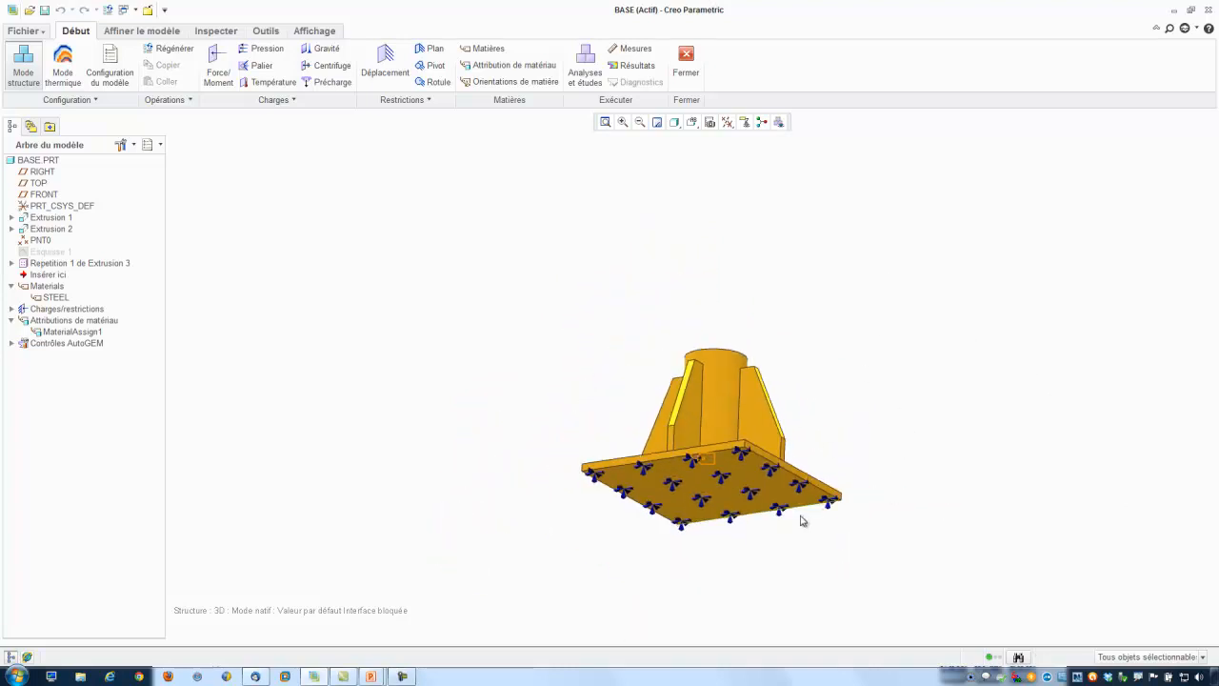
pyautogui.scroll(-4, 801, 519)
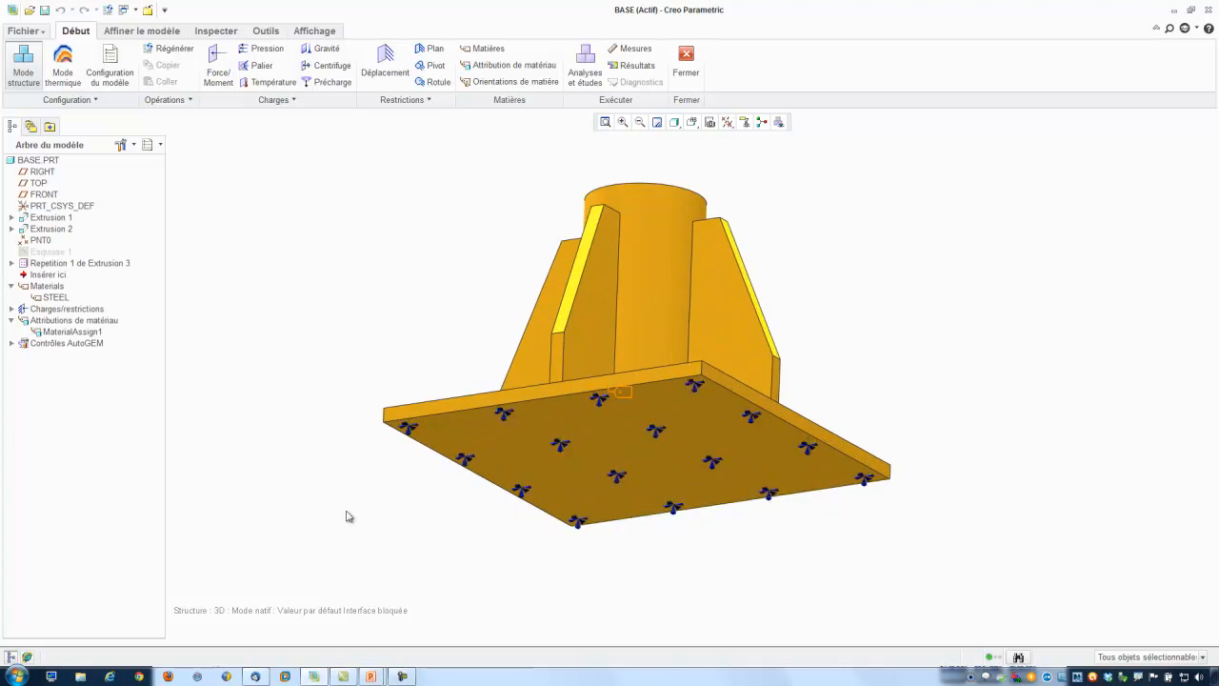
pyautogui.click(12, 308)
pyautogui.click(24, 321)
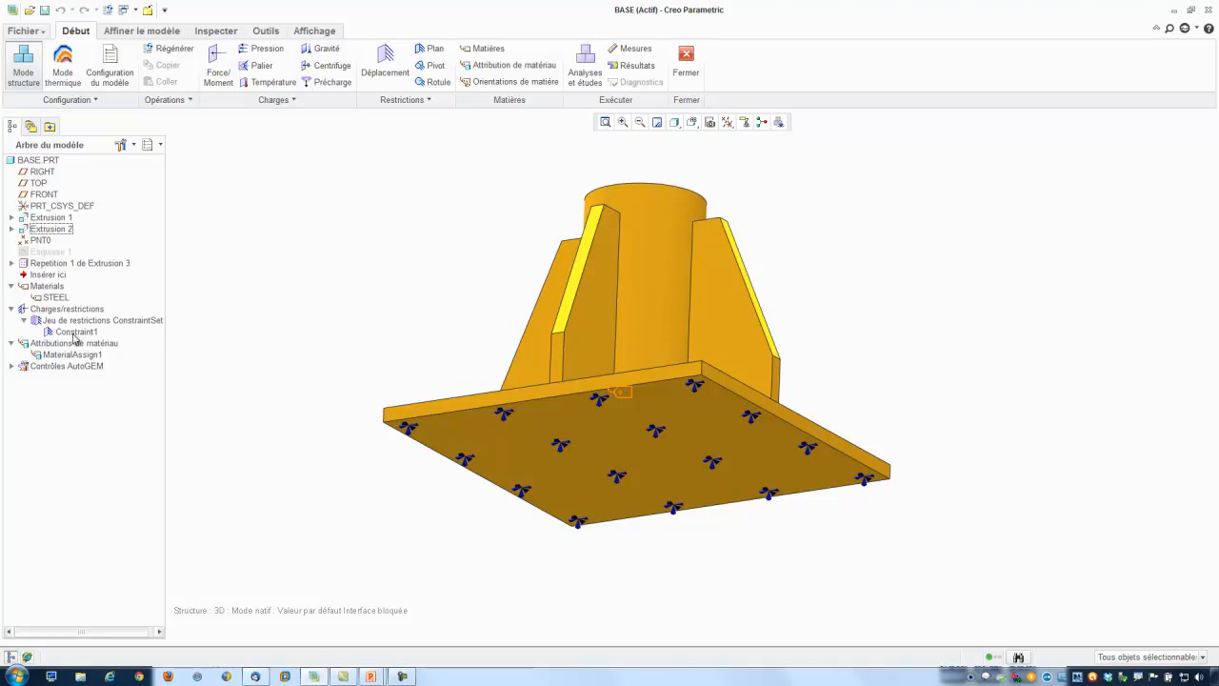
pyautogui.moveTo(815, 235); pyautogui.dragTo(734, 451, button='middle')
pyautogui.scroll(-3, 705, 512)
pyautogui.scroll(3, 809, 289)
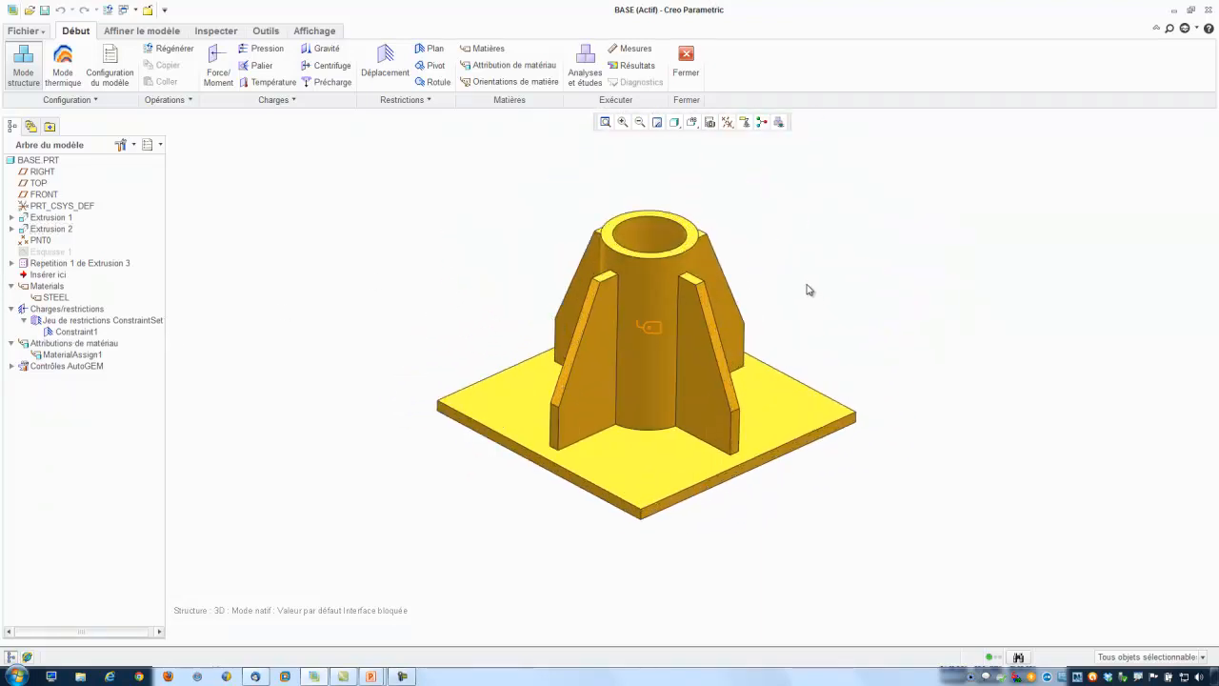
# Define a force/moment load on the tube's two inner cylindrical surfaces with a Z force component of -600 N.
pyautogui.click(292, 102)
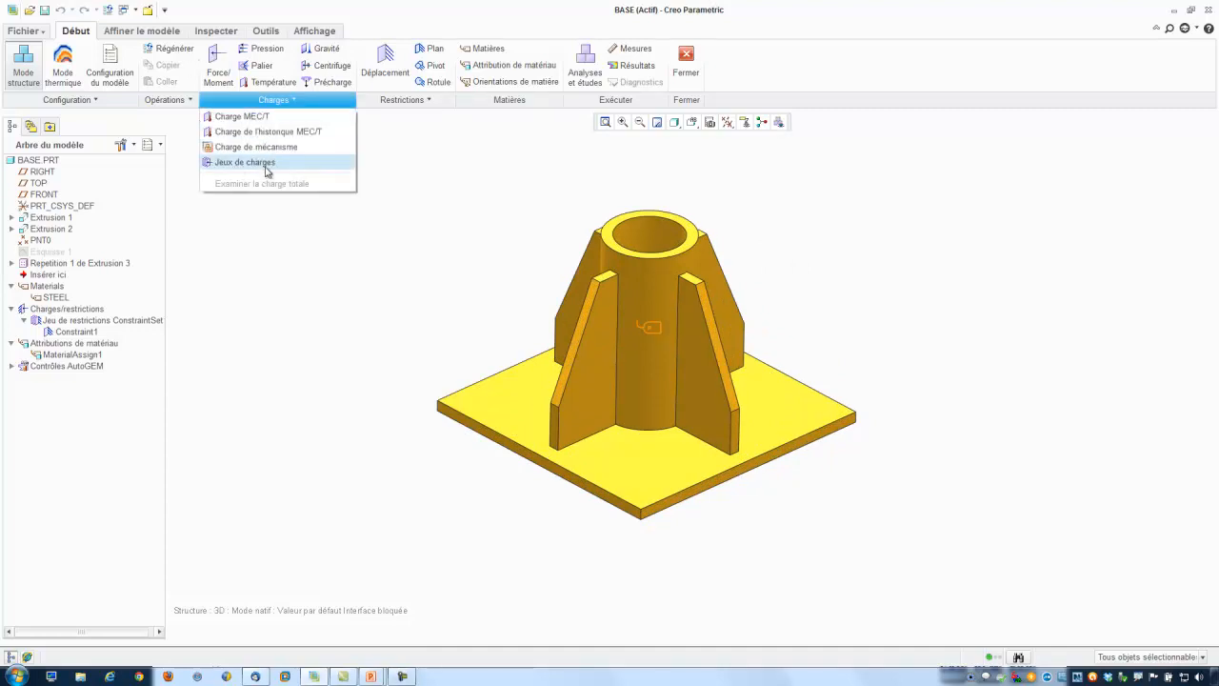
pyautogui.click(385, 164)
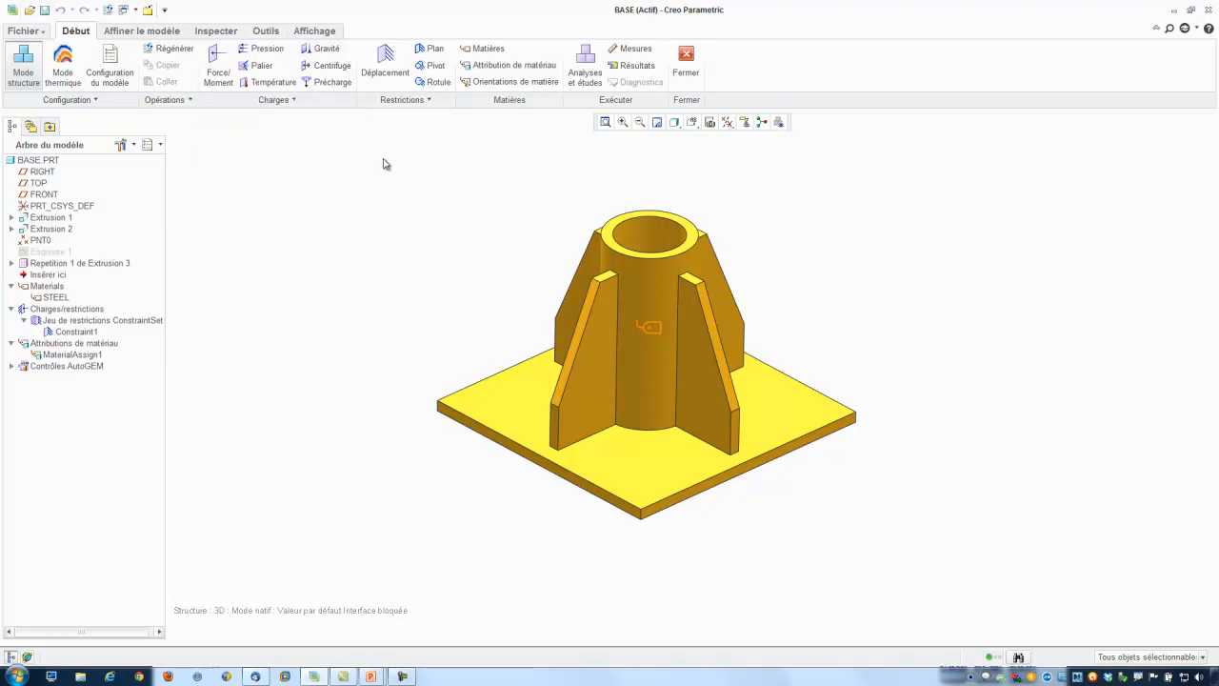
pyautogui.click(218, 76)
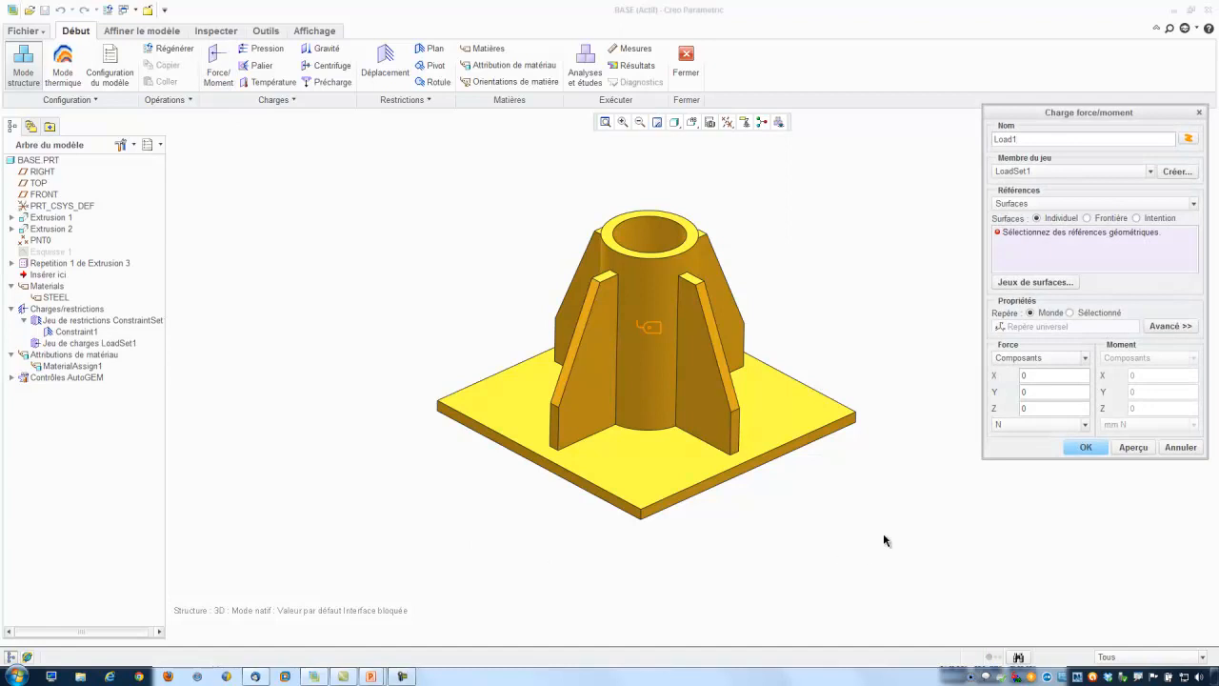
pyautogui.click(658, 236)
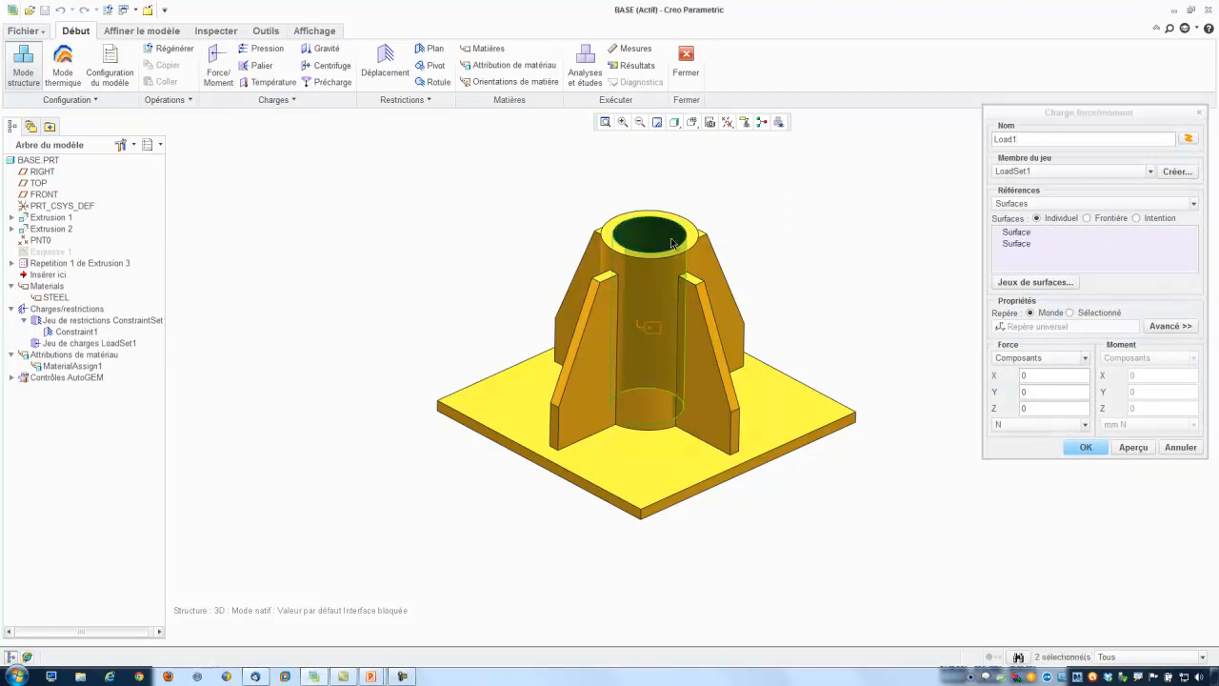
pyautogui.click(1037, 411)
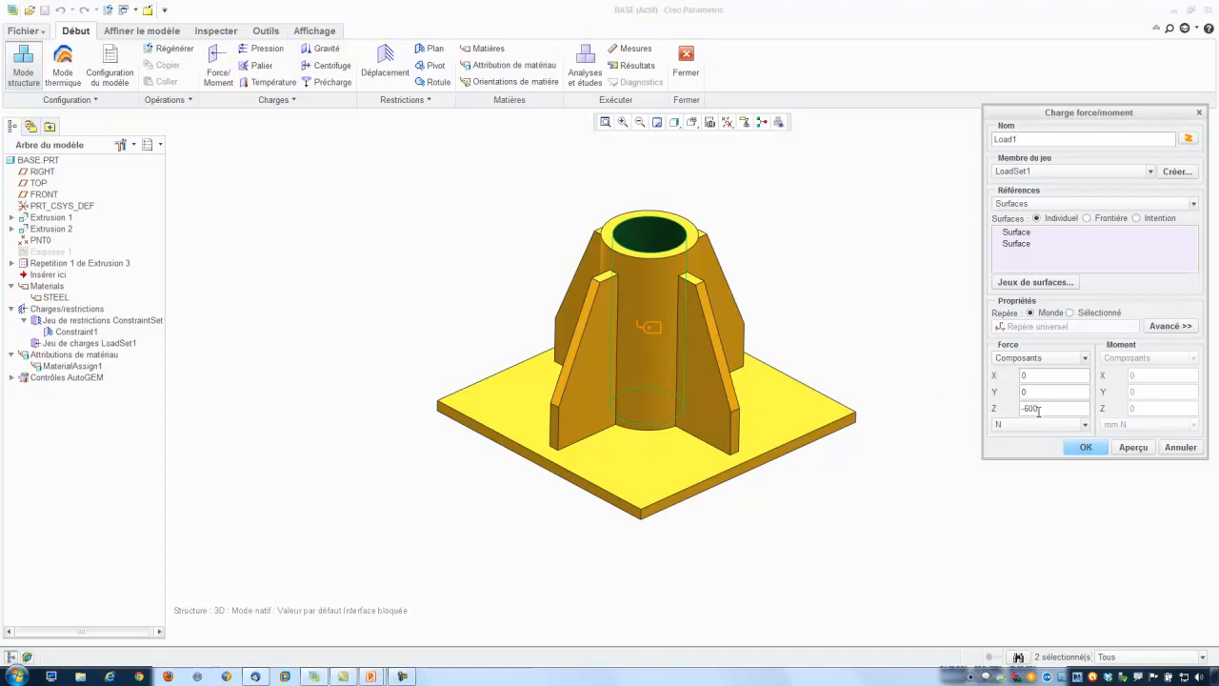
pyautogui.click(1084, 424)
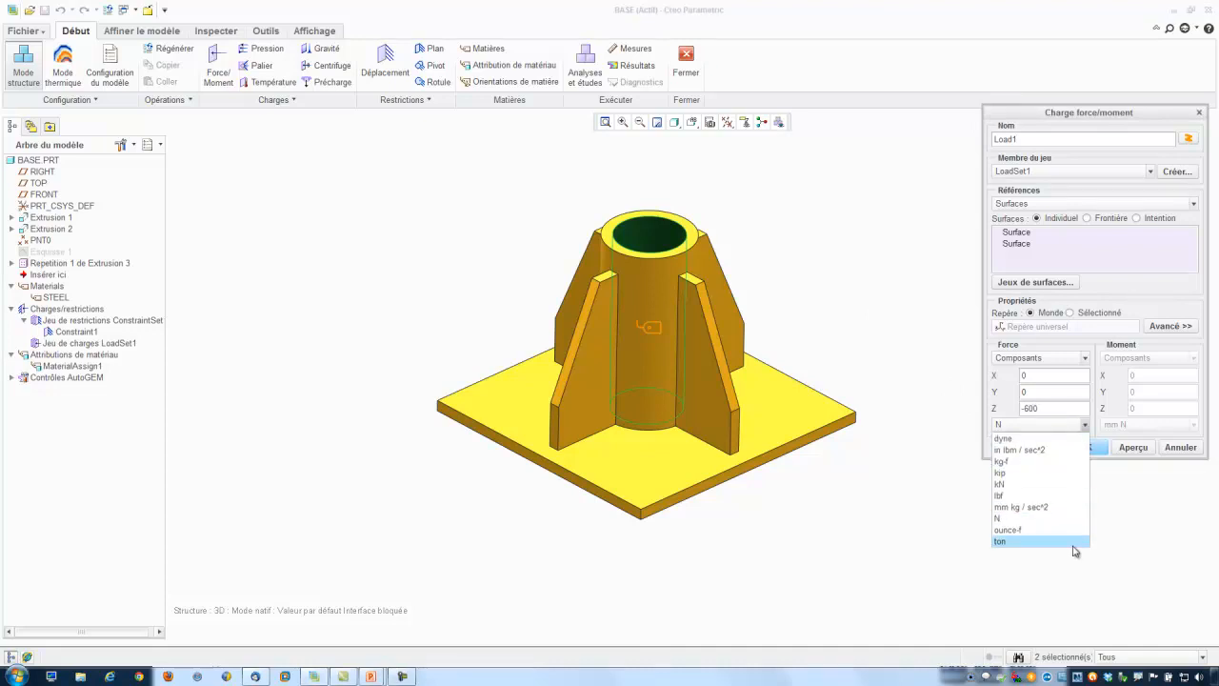
pyautogui.click(1101, 509)
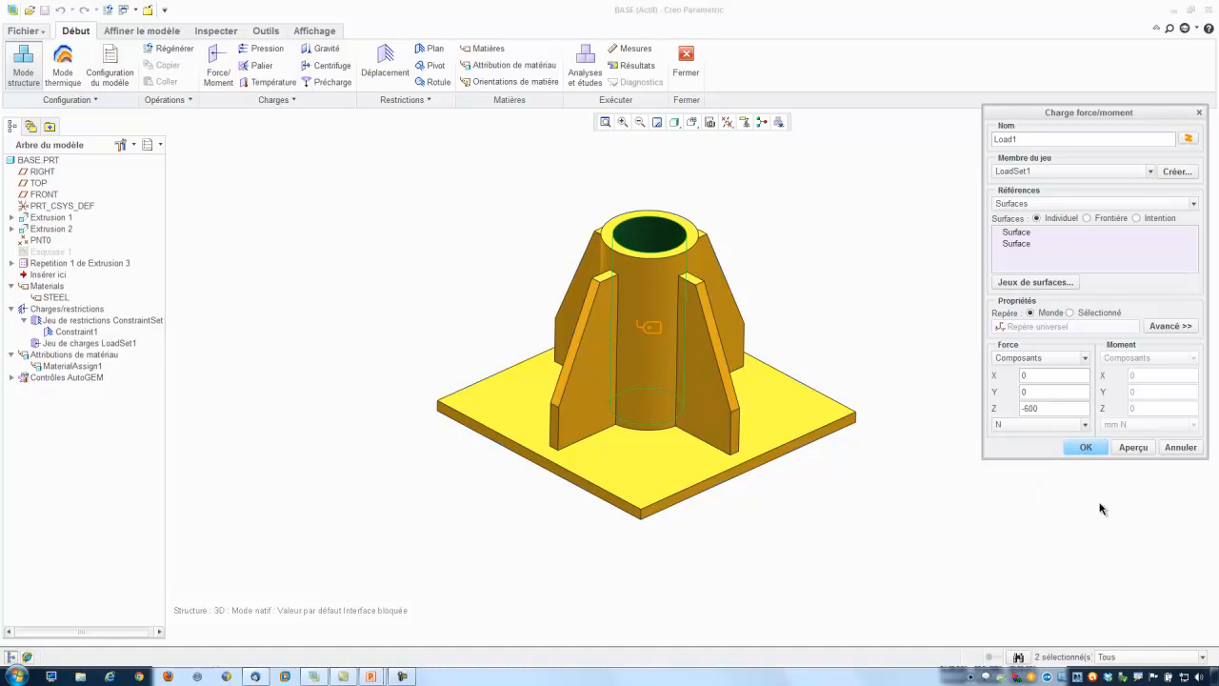
# Set the load distribution to total load applied at a point, using datum point PNT0.
pyautogui.click(1162, 327)
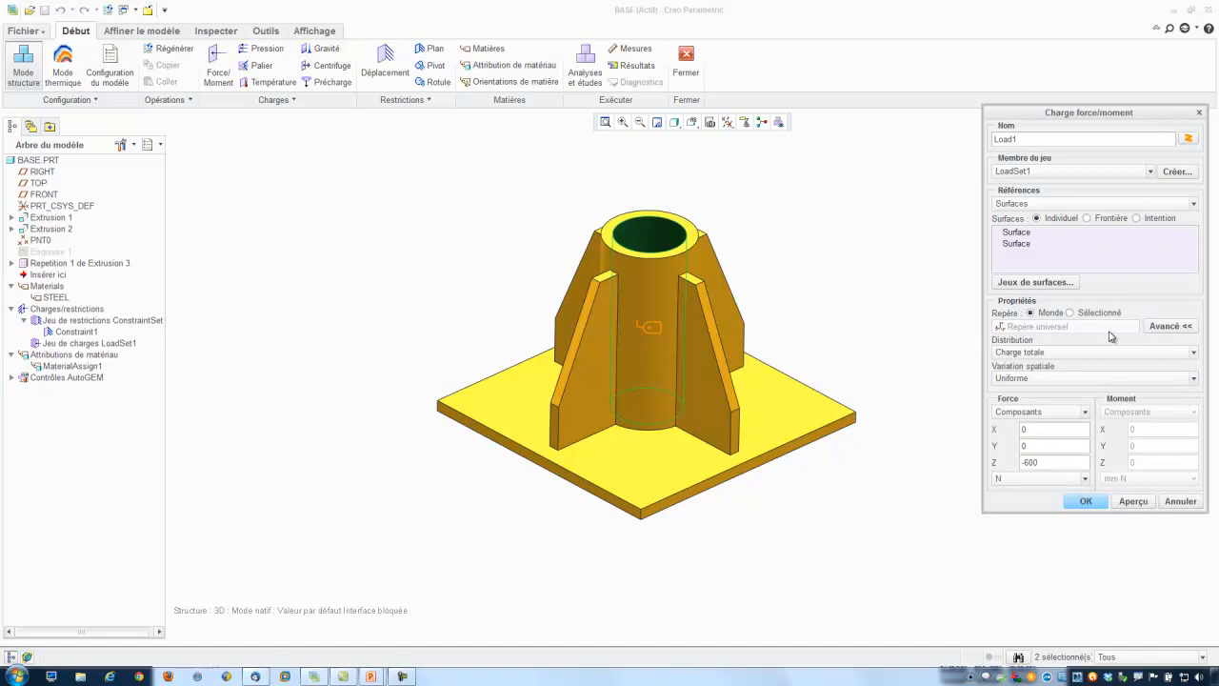
pyautogui.click(1033, 353)
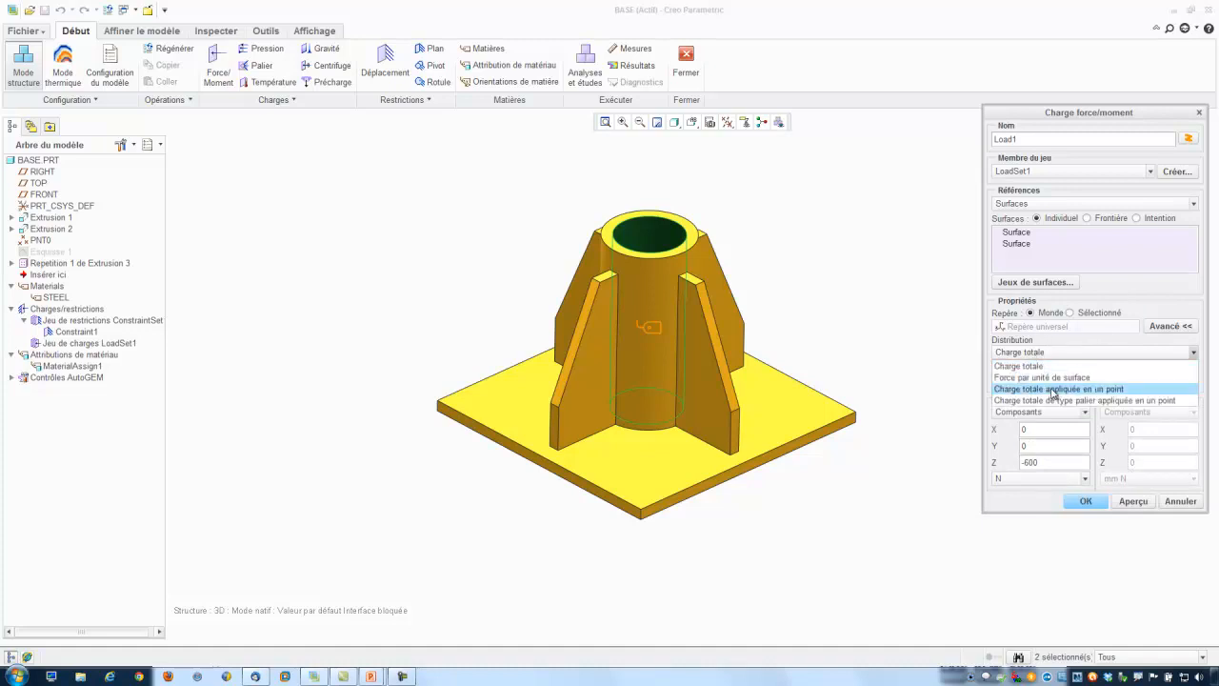
pyautogui.click(1053, 389)
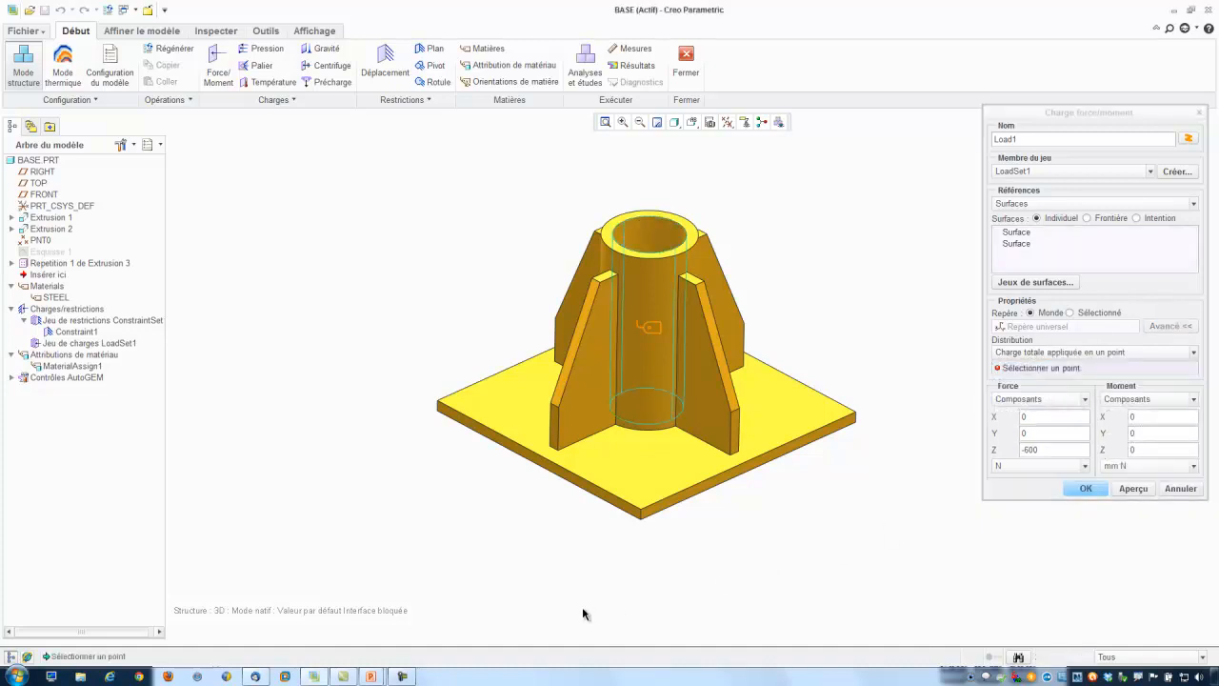
pyautogui.scroll(-5, 576, 614)
pyautogui.scroll(-2, 575, 612)
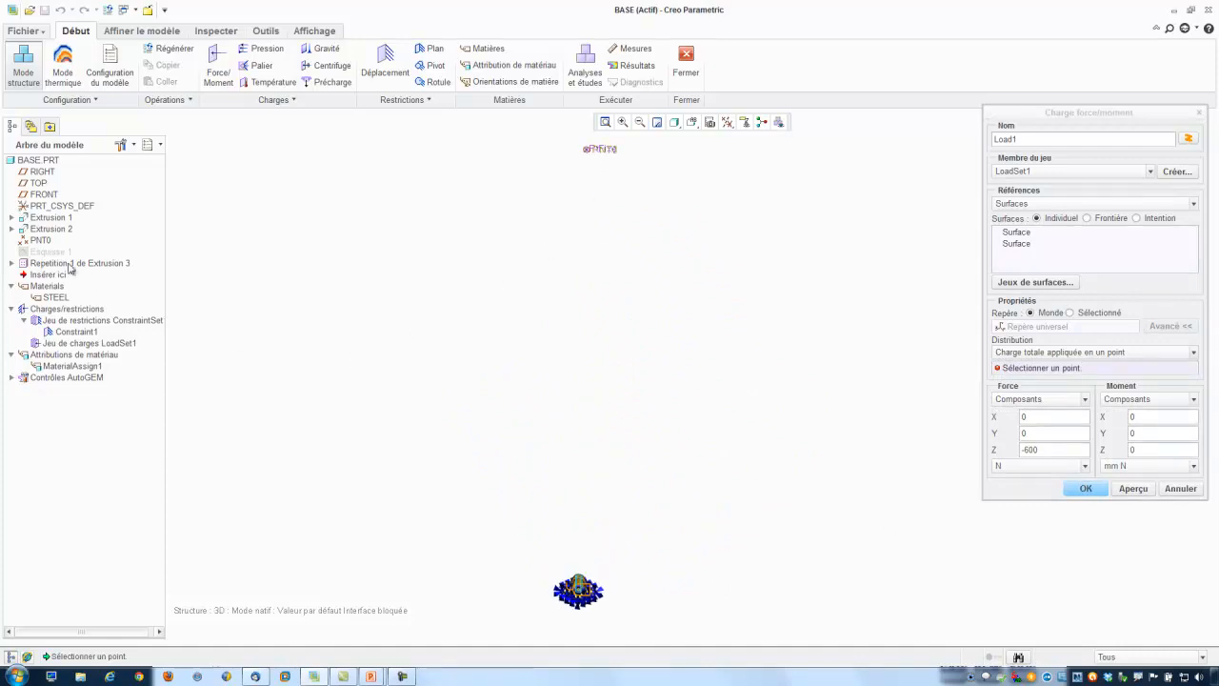
pyautogui.click(40, 240)
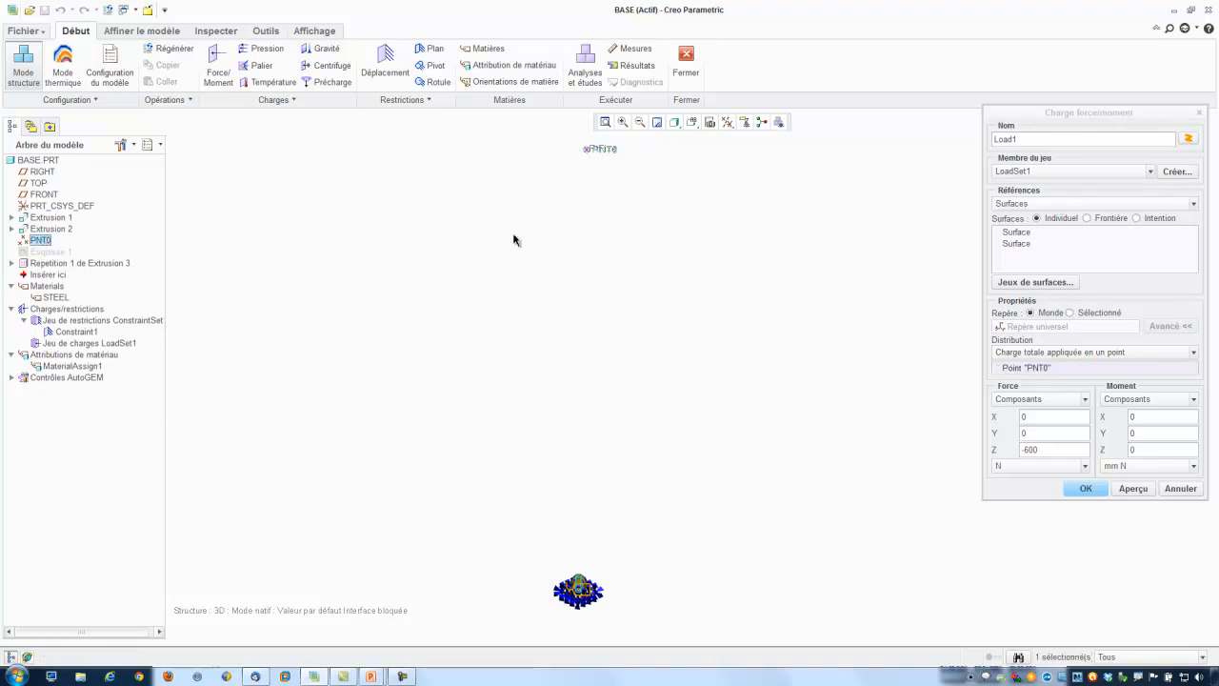
# Reorient the model, preview the force load on the tube and accept its definition.
pyautogui.click(693, 123)
pyautogui.click(709, 156)
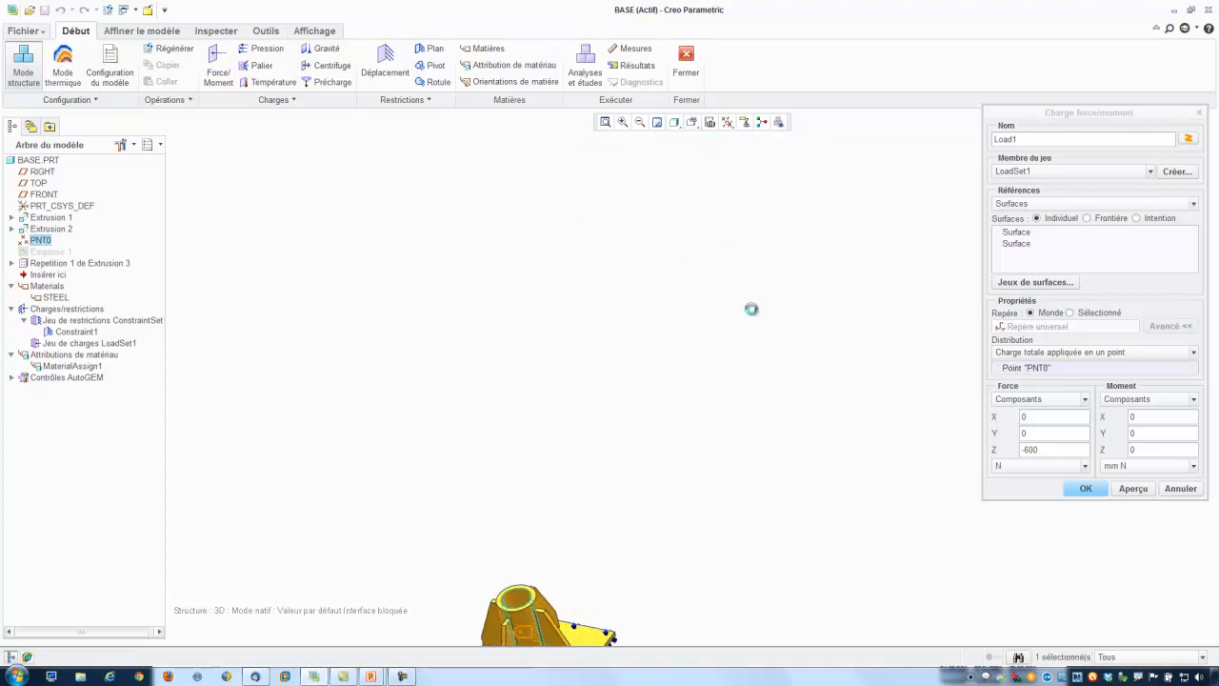
pyautogui.click(1133, 488)
pyautogui.moveTo(515, 489); pyautogui.dragTo(493, 451, button='middle')
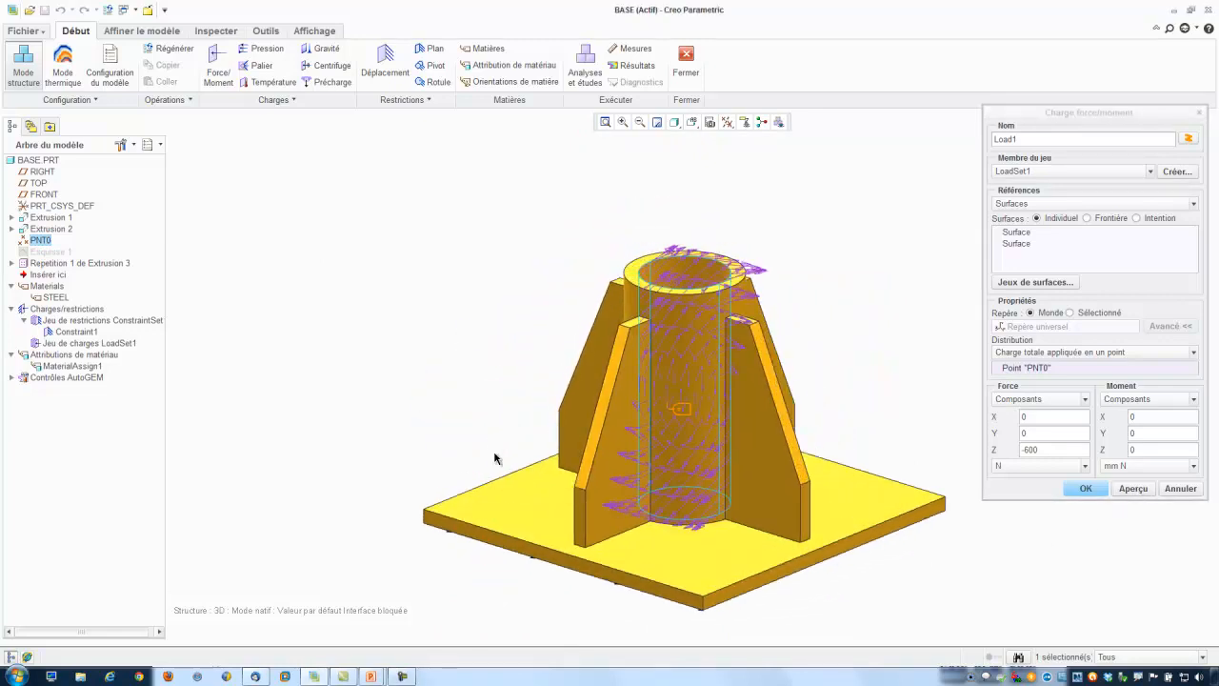
pyautogui.click(1084, 488)
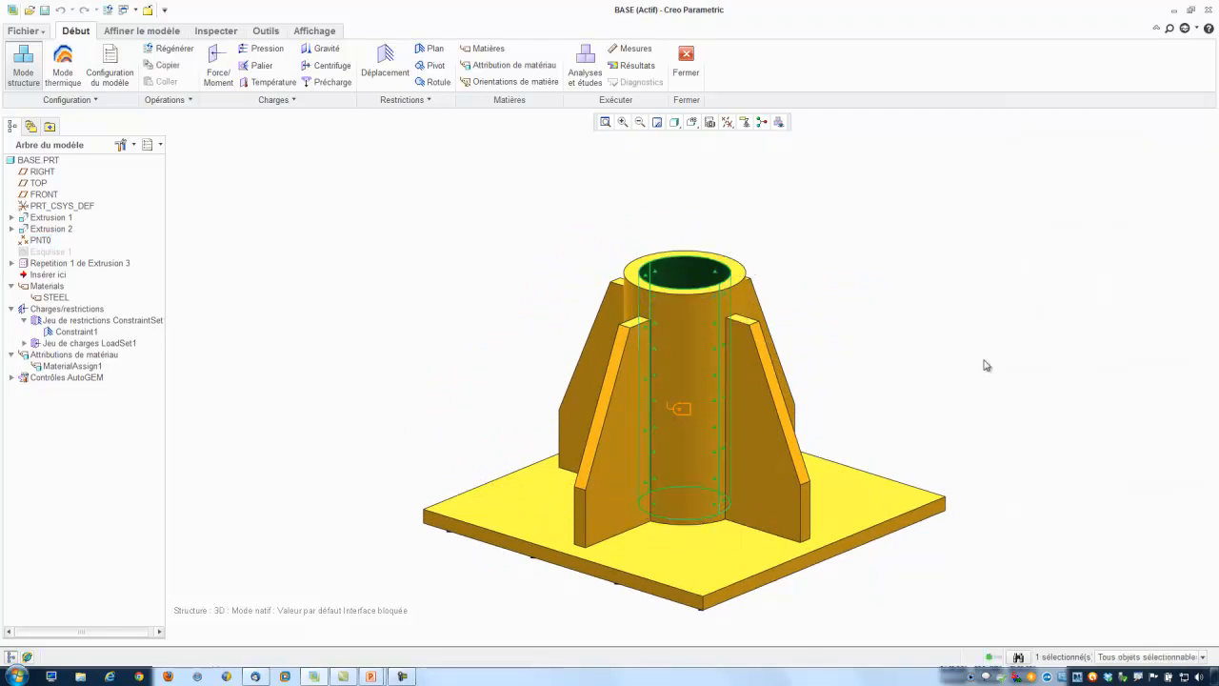
pyautogui.click(955, 337)
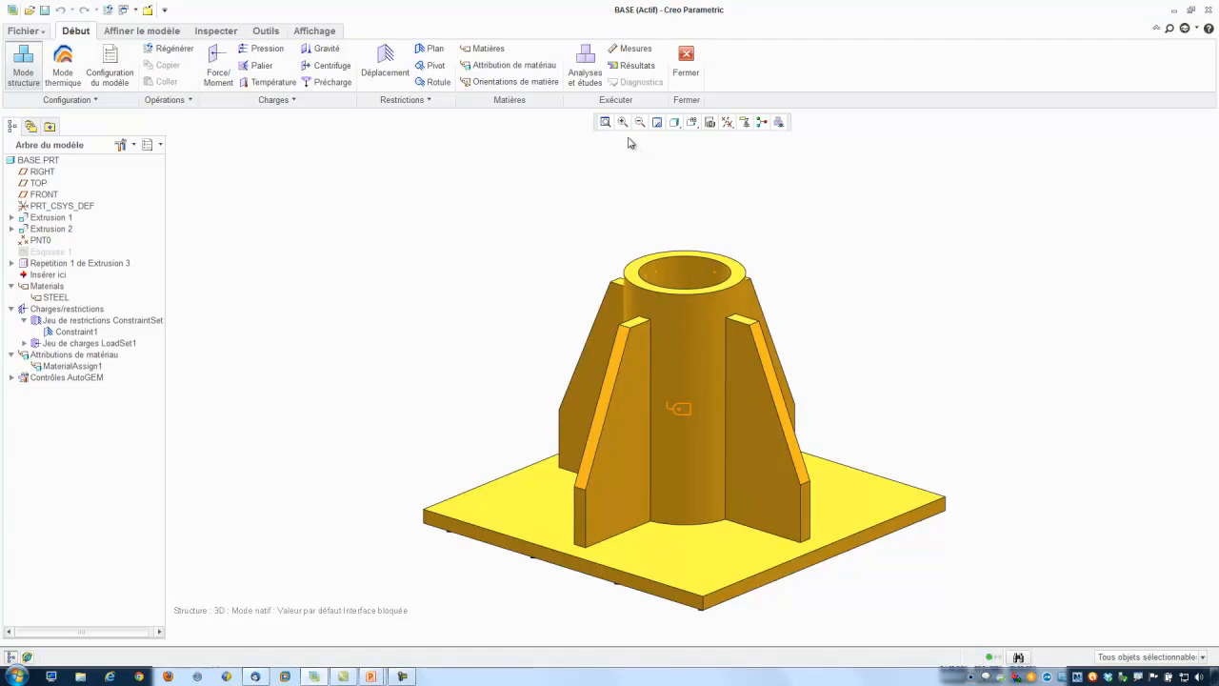
# Create a static analysis named Analyse_Statique using ConstraintSet1 and LoadSet1 with the single-pass adaptive method.
pyautogui.click(588, 76)
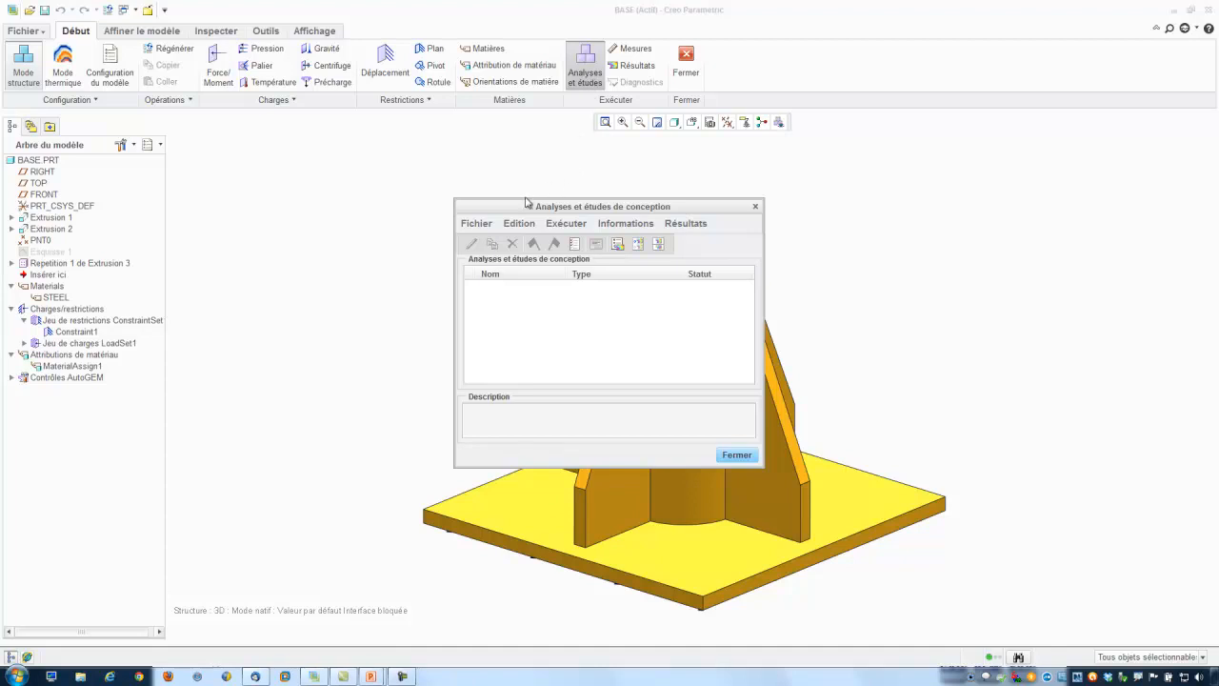
pyautogui.click(476, 223)
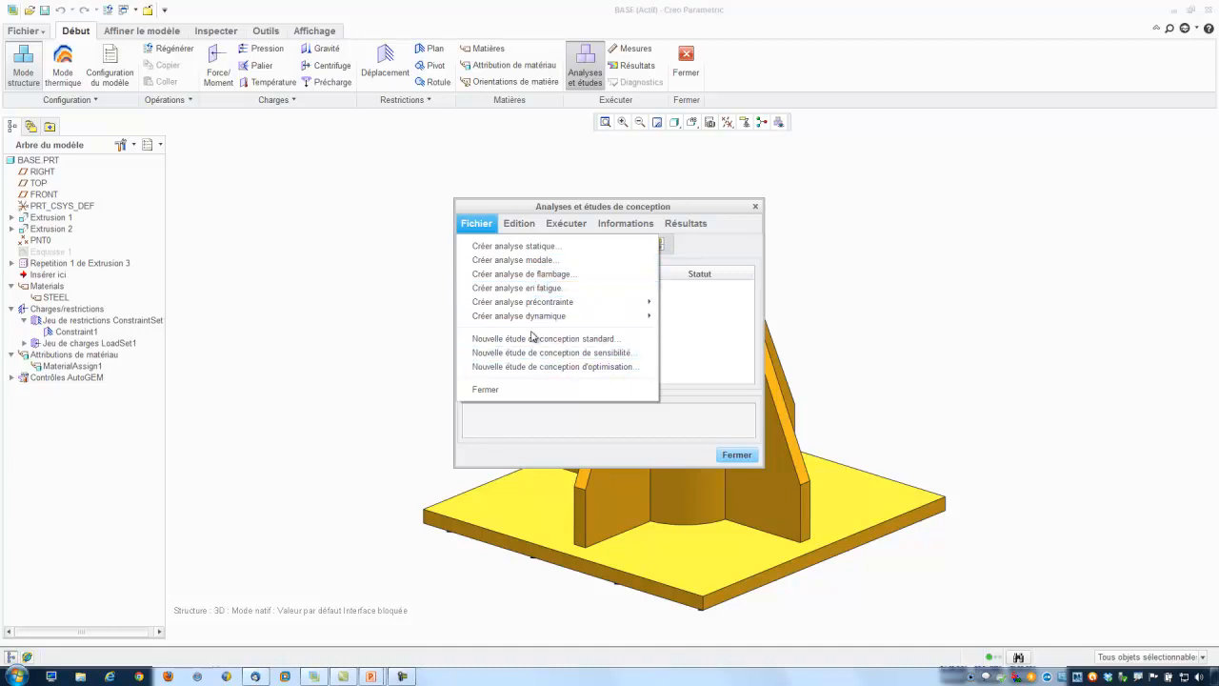
pyautogui.click(514, 246)
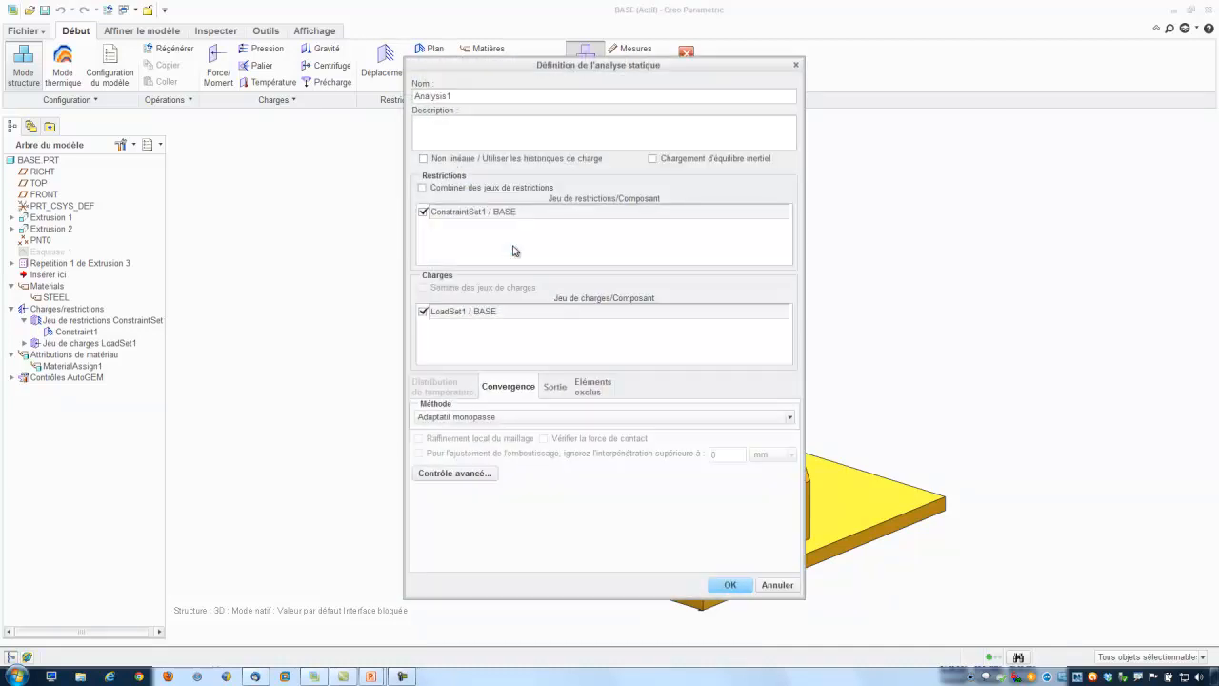
pyautogui.moveTo(464, 97); pyautogui.dragTo(381, 101)
pyautogui.write('An')
pyautogui.click(735, 586)
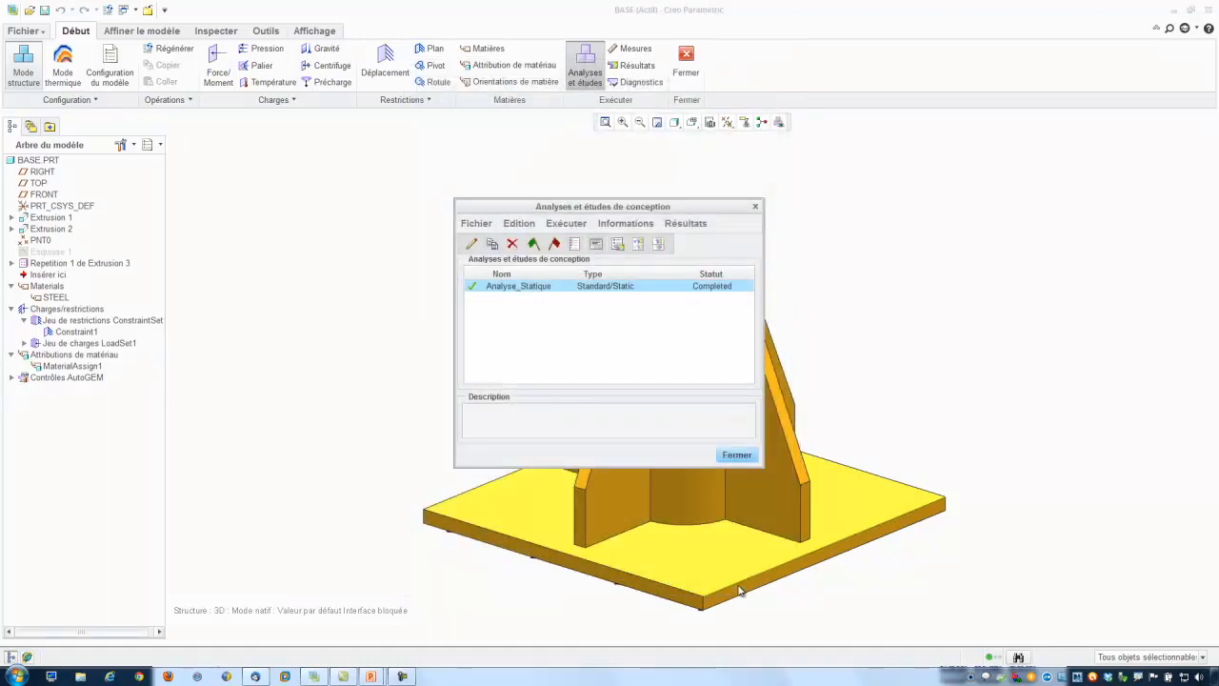
# Run the static analysis and dismiss its diagnostics report.
pyautogui.click(535, 245)
pyautogui.click(563, 362)
pyautogui.click(573, 354)
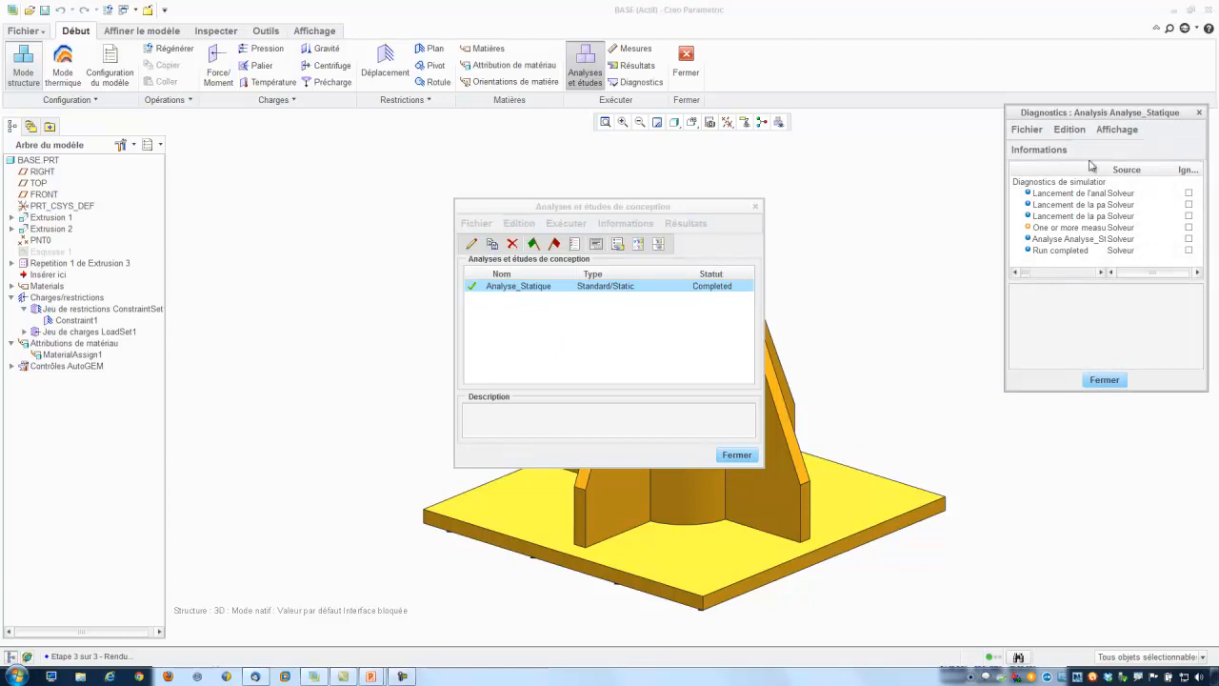
pyautogui.click(1103, 379)
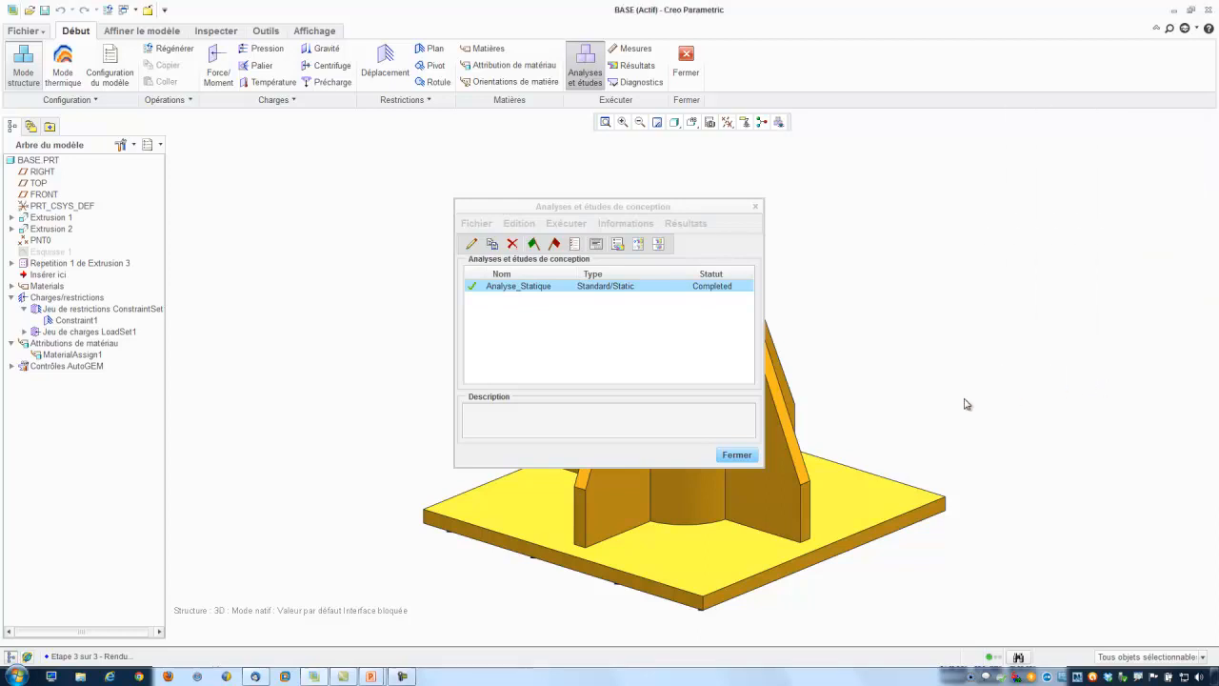
# Define a results window titled Resultats_Statique for the static analysis, showing von Mises stress as a fringe plot in MPa.
pyautogui.click(617, 245)
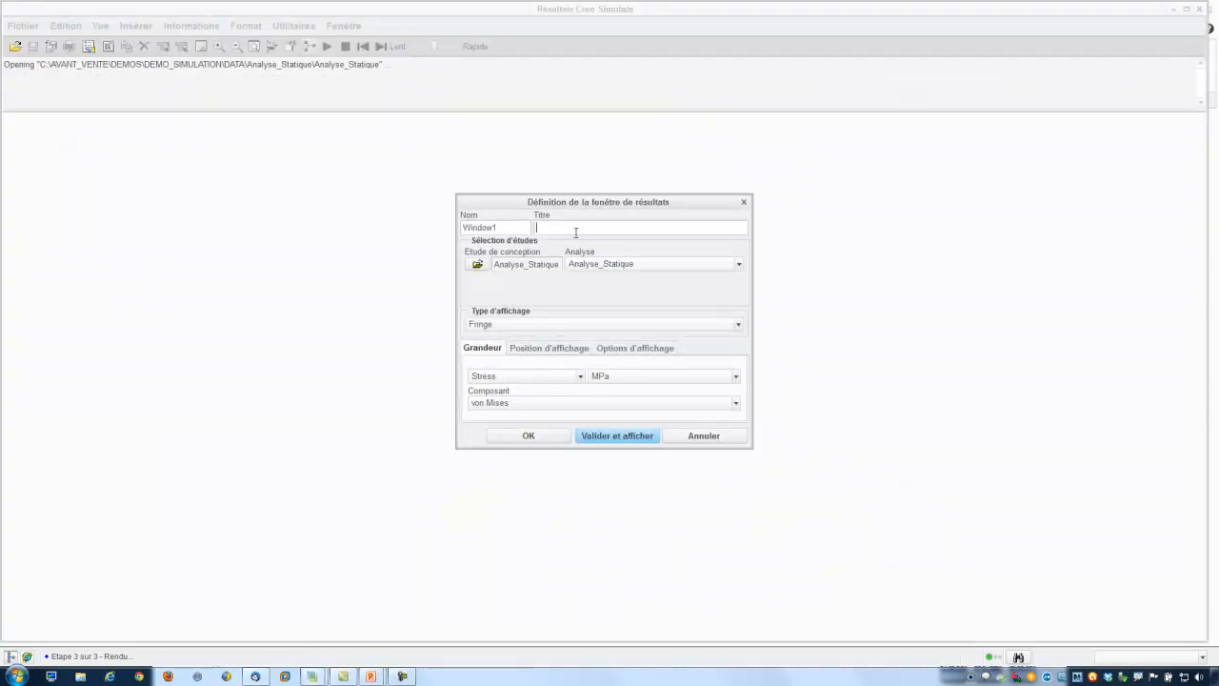
pyautogui.click(575, 232)
pyautogui.write('Resultats_Statique')
pyautogui.click(600, 325)
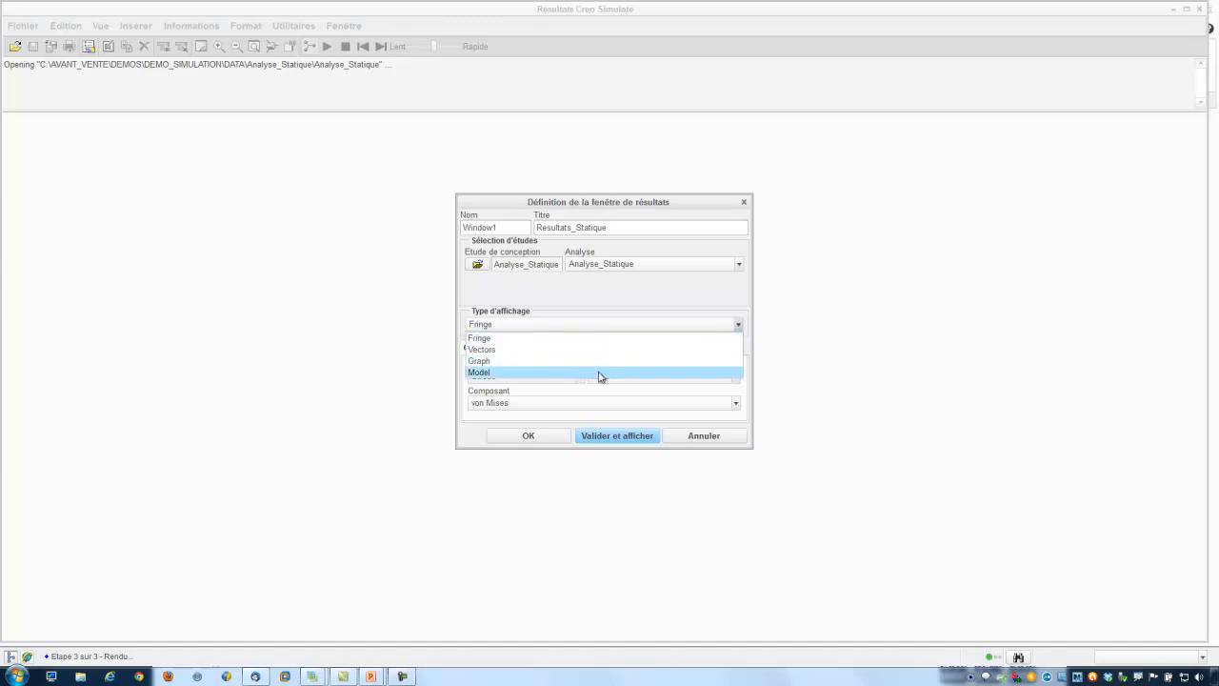
pyautogui.click(599, 339)
pyautogui.click(576, 376)
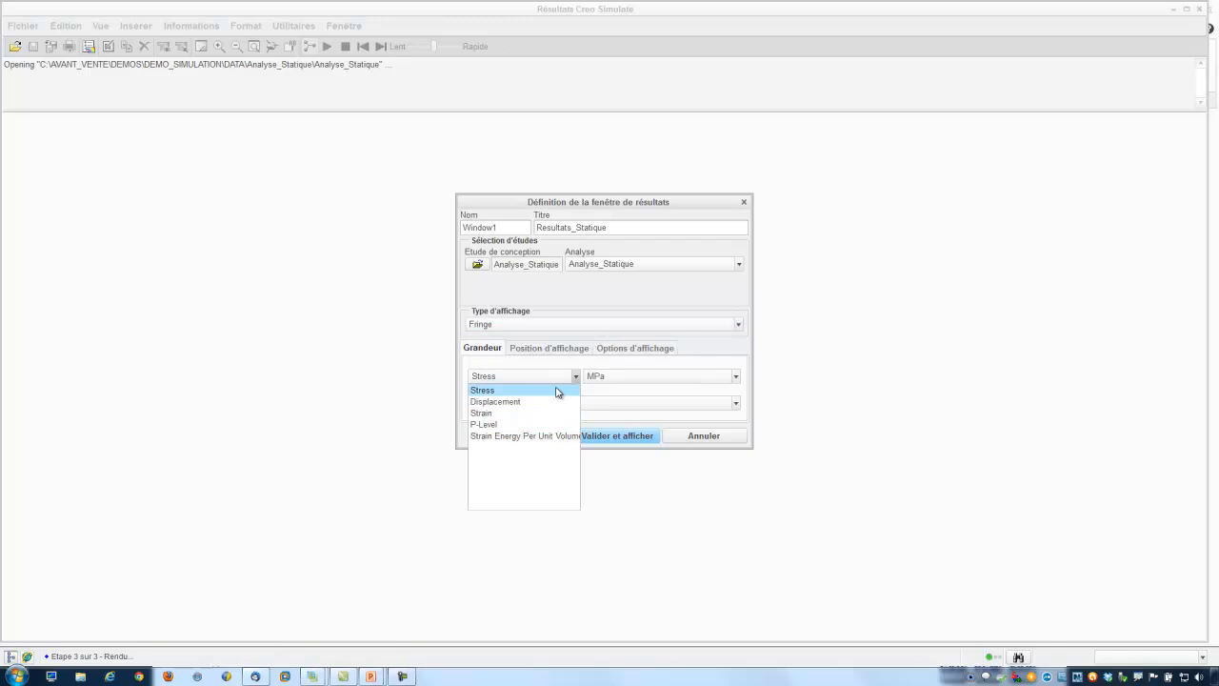
pyautogui.click(607, 382)
pyautogui.click(614, 383)
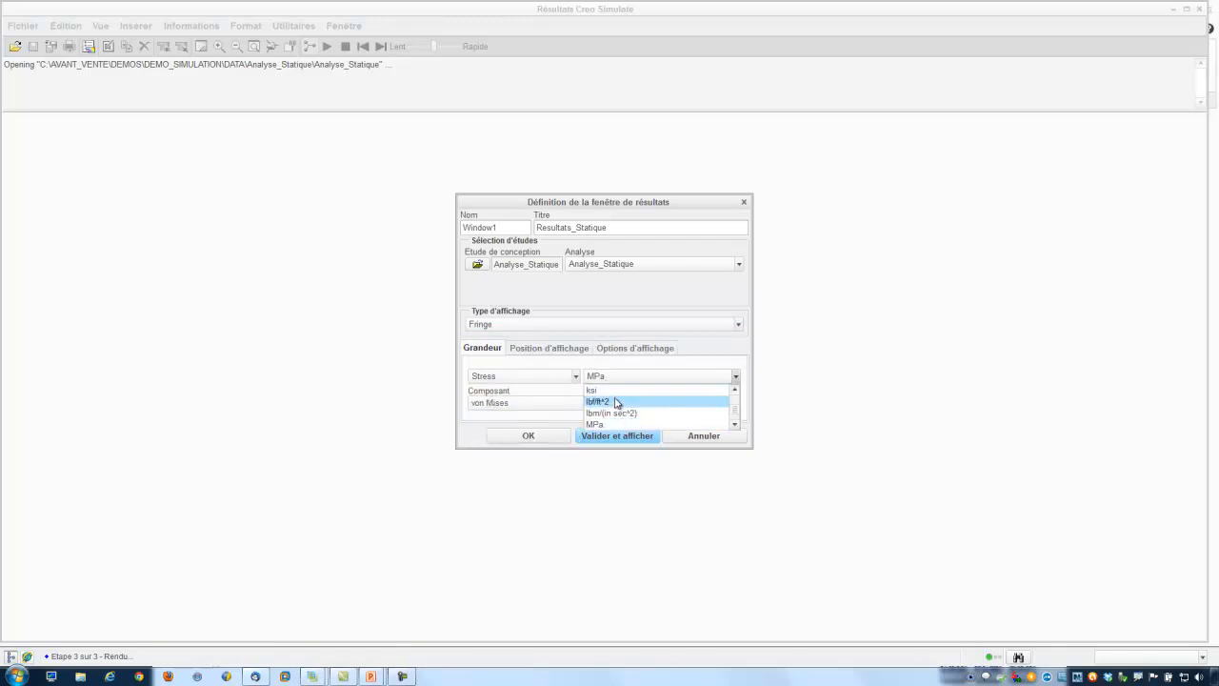
pyautogui.scroll(-1, 624, 417)
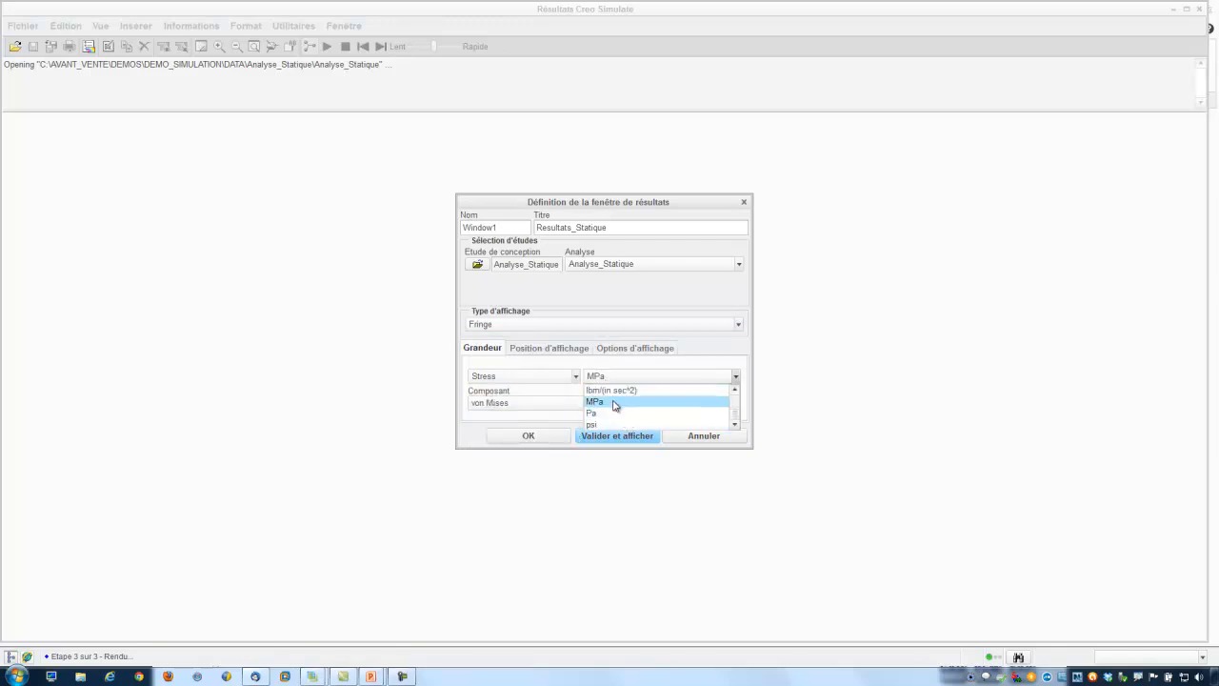
pyautogui.click(615, 403)
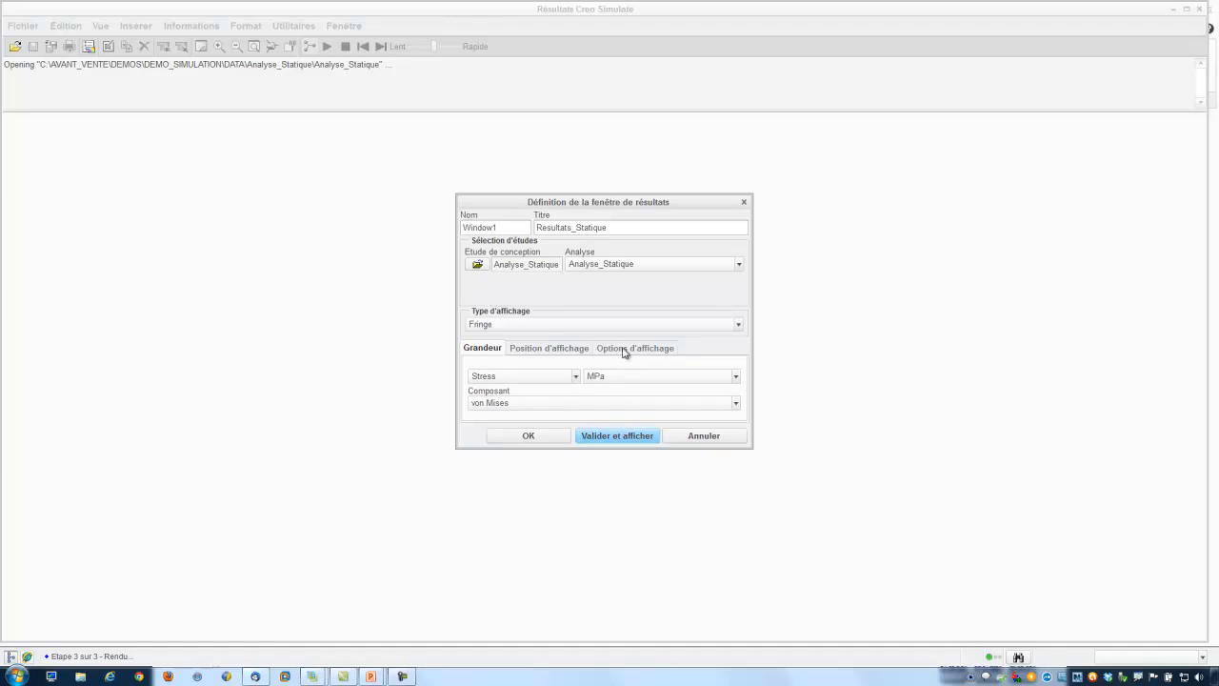
# Enable continuous tones and the deformed shape for the stress plot, and display the results.
pyautogui.click(624, 348)
pyautogui.click(474, 368)
pyautogui.click(604, 368)
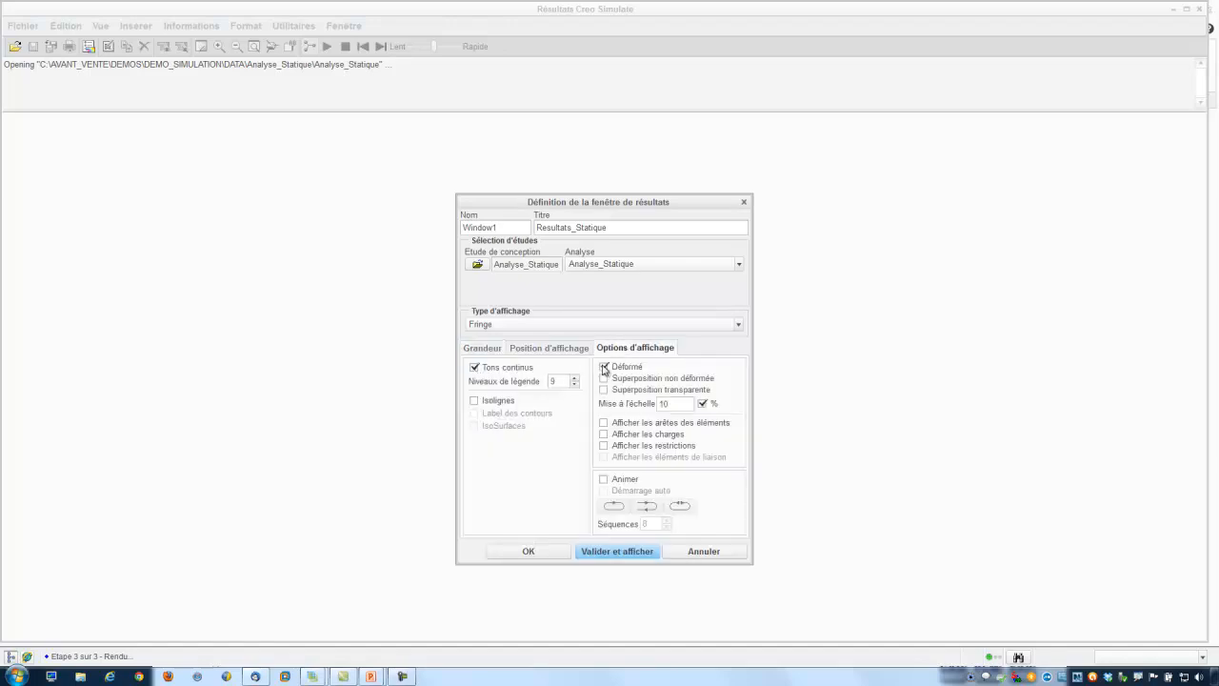
pyautogui.click(617, 552)
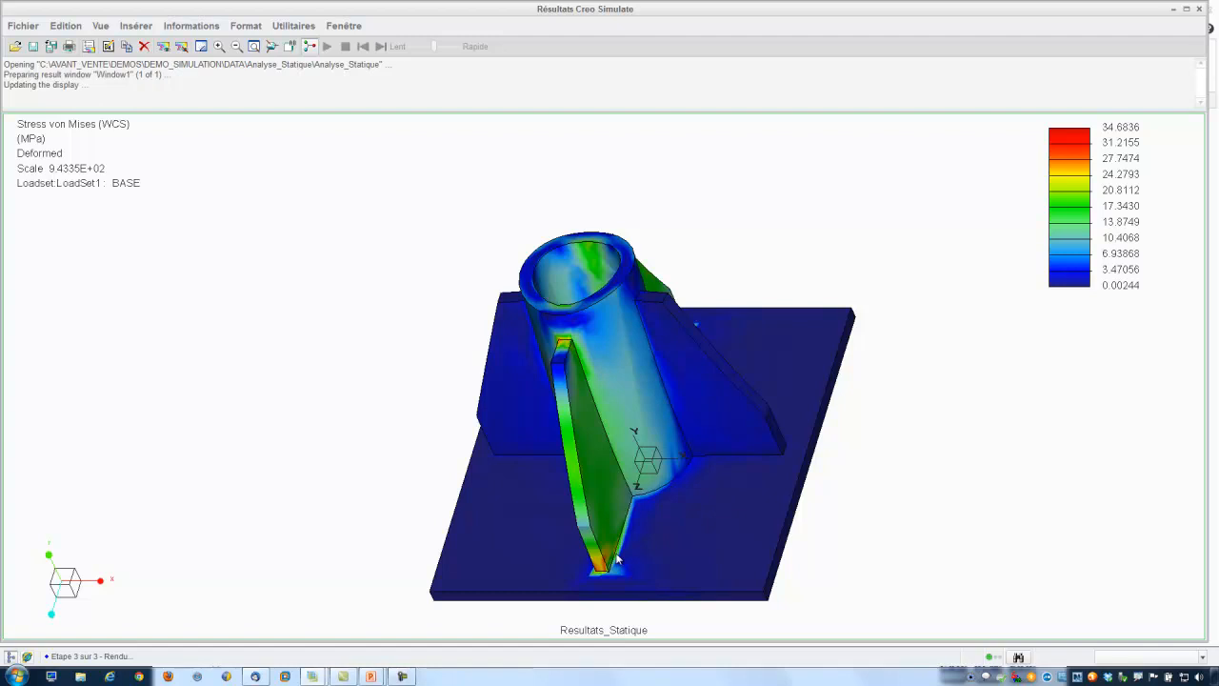
# Locate the model's maximum von Mises stress, inspect the area around it up close and close the results without saving.
pyautogui.moveTo(692, 268)
pyautogui.mouseDown(button='middle')
pyautogui.moveTo(653, 372)
pyautogui.moveTo(478, 342)
pyautogui.moveTo(397, 397)
pyautogui.moveTo(447, 438)
pyautogui.moveTo(467, 365)
pyautogui.moveTo(379, 380)
pyautogui.moveTo(351, 416)
pyautogui.moveTo(383, 425)
pyautogui.mouseUp(button='middle')
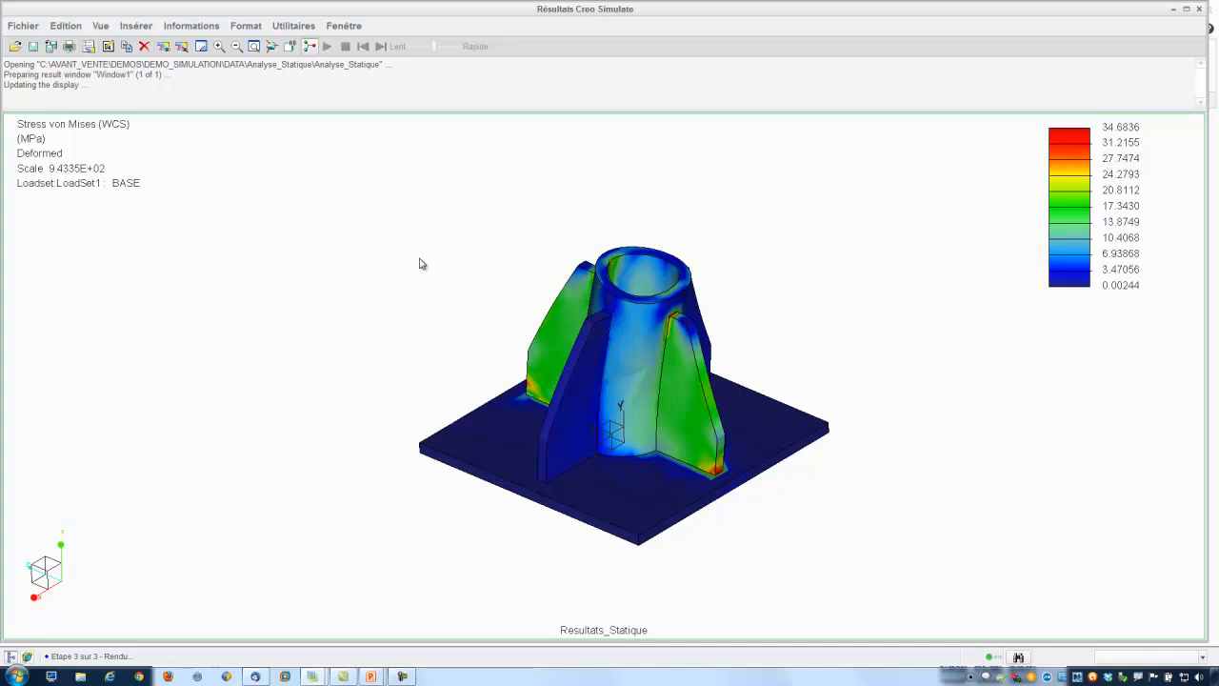
pyautogui.click(192, 25)
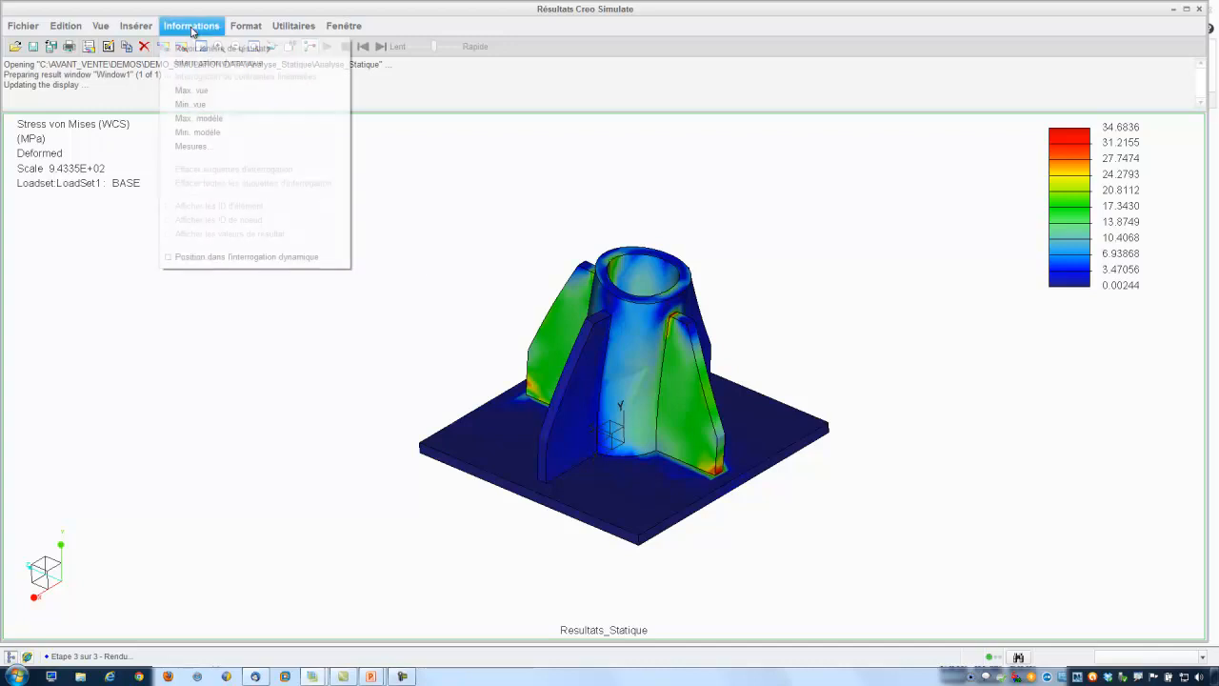
pyautogui.click(217, 120)
pyautogui.scroll(5, 721, 479)
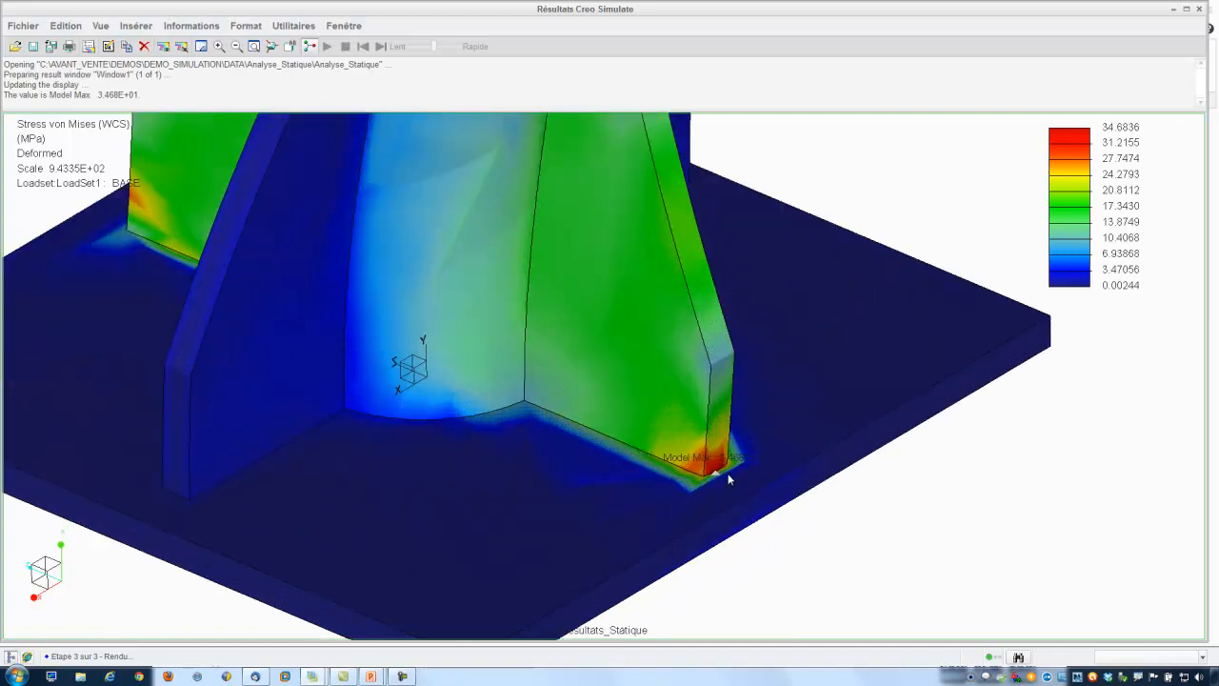
pyautogui.scroll(4, 726, 479)
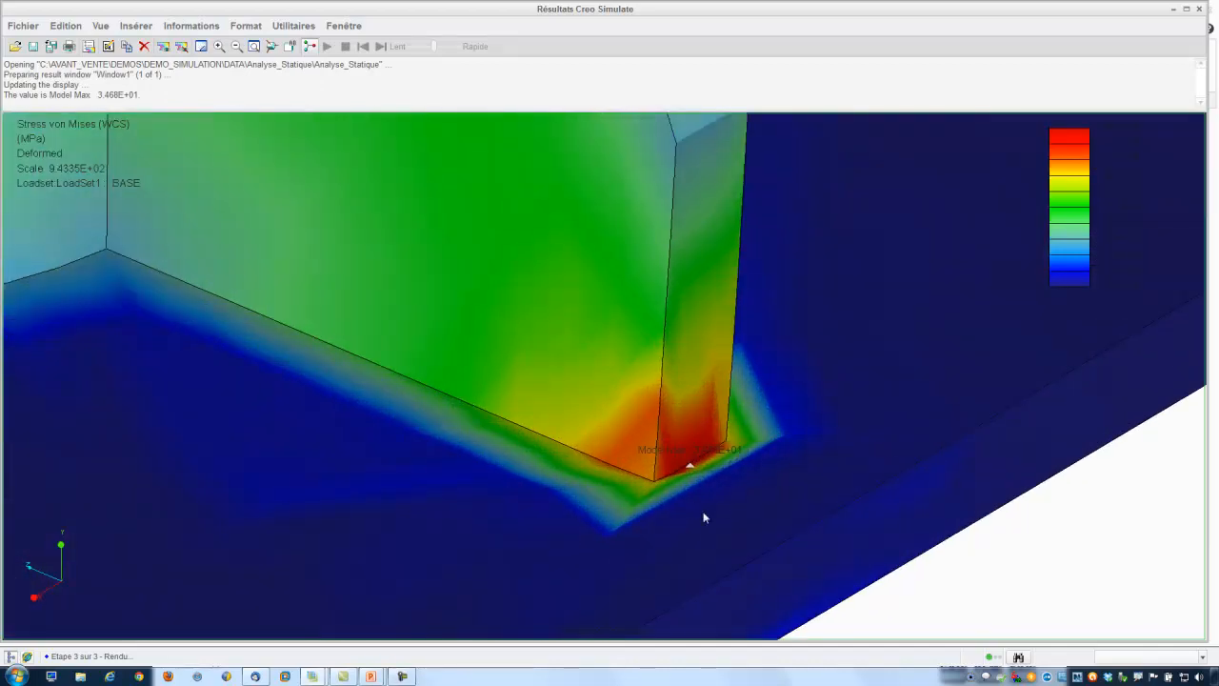
pyautogui.scroll(-10, 741, 465)
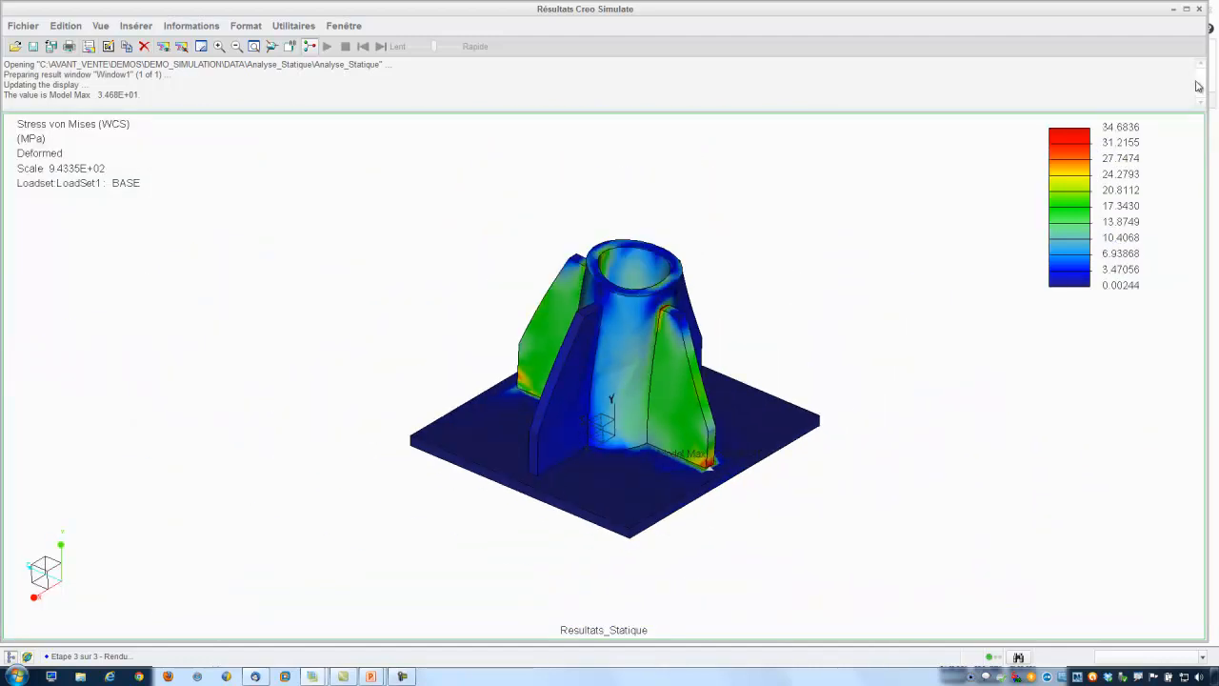
pyautogui.click(1200, 8)
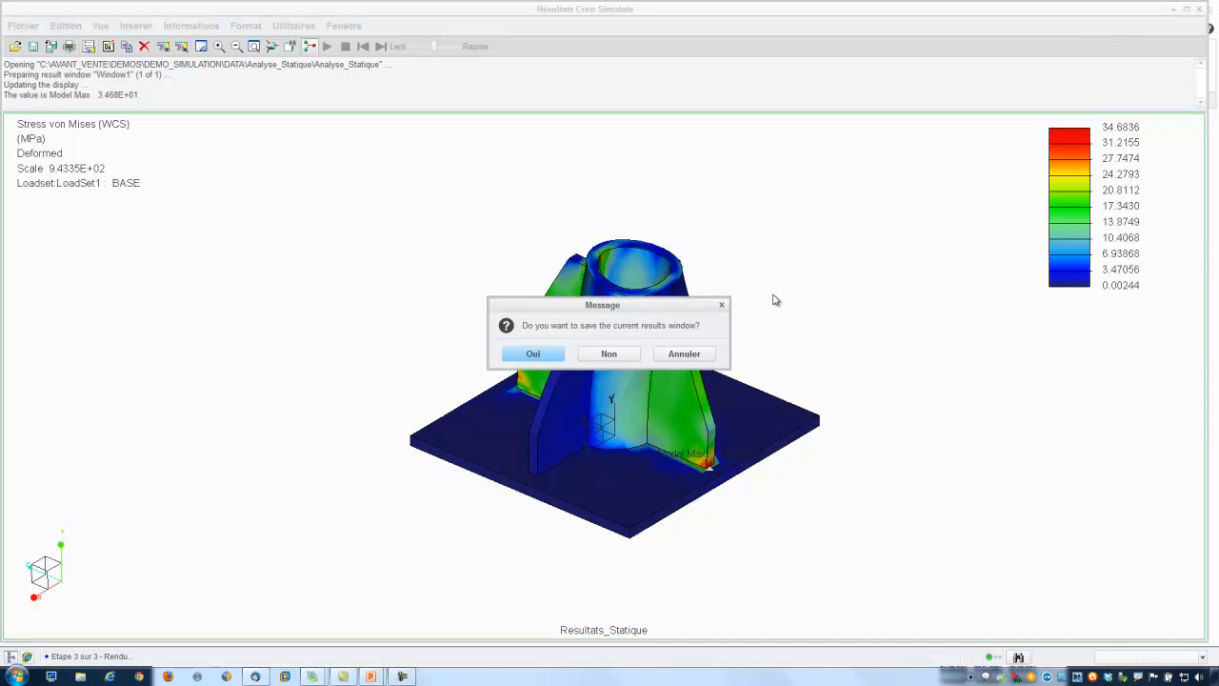
pyautogui.click(604, 356)
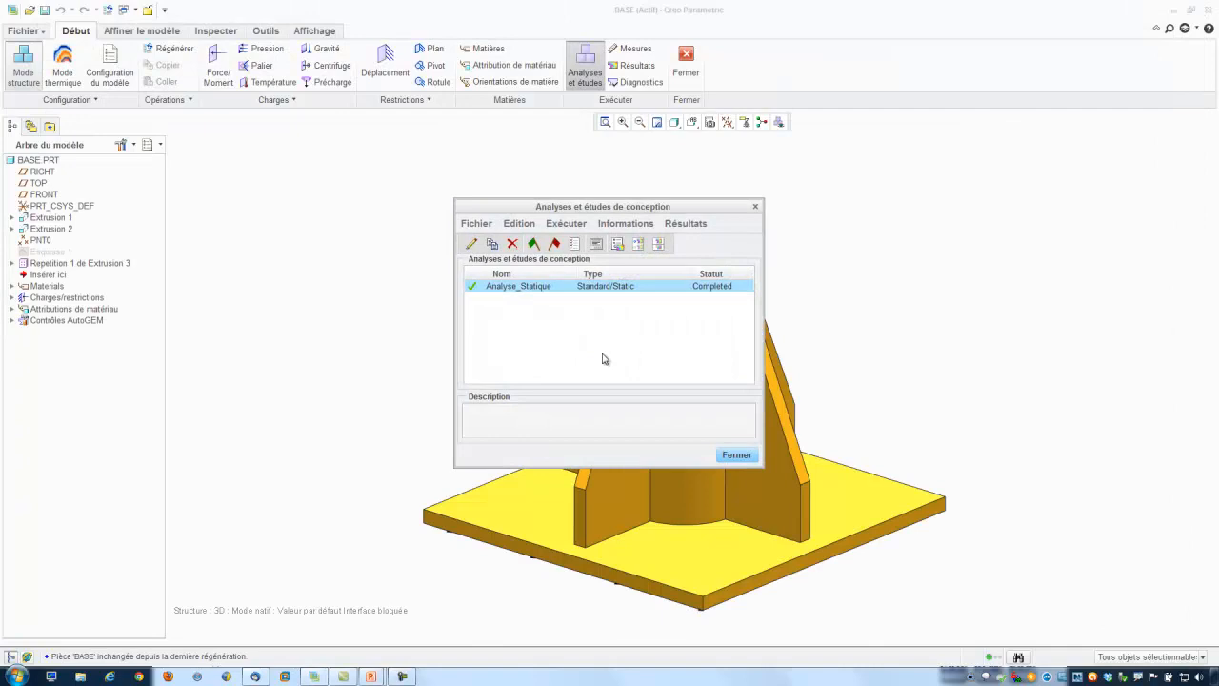
# Create a new optimisation design study named Analyse_Optimisation.
pyautogui.click(477, 225)
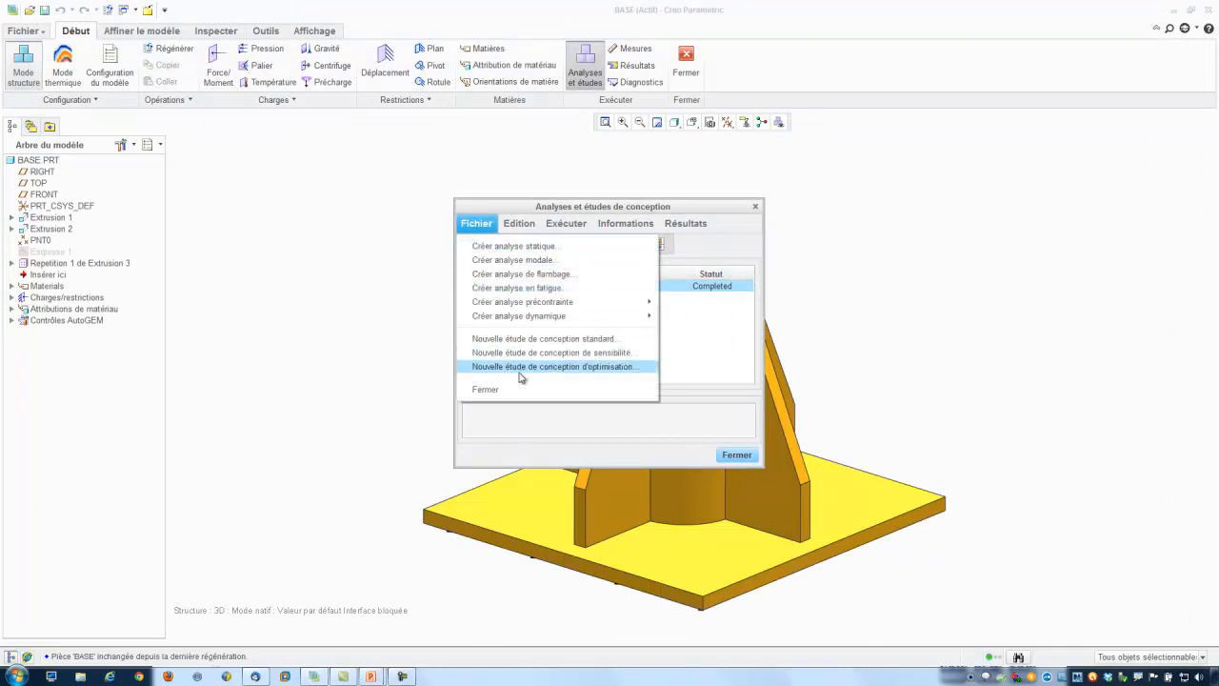
pyautogui.click(604, 369)
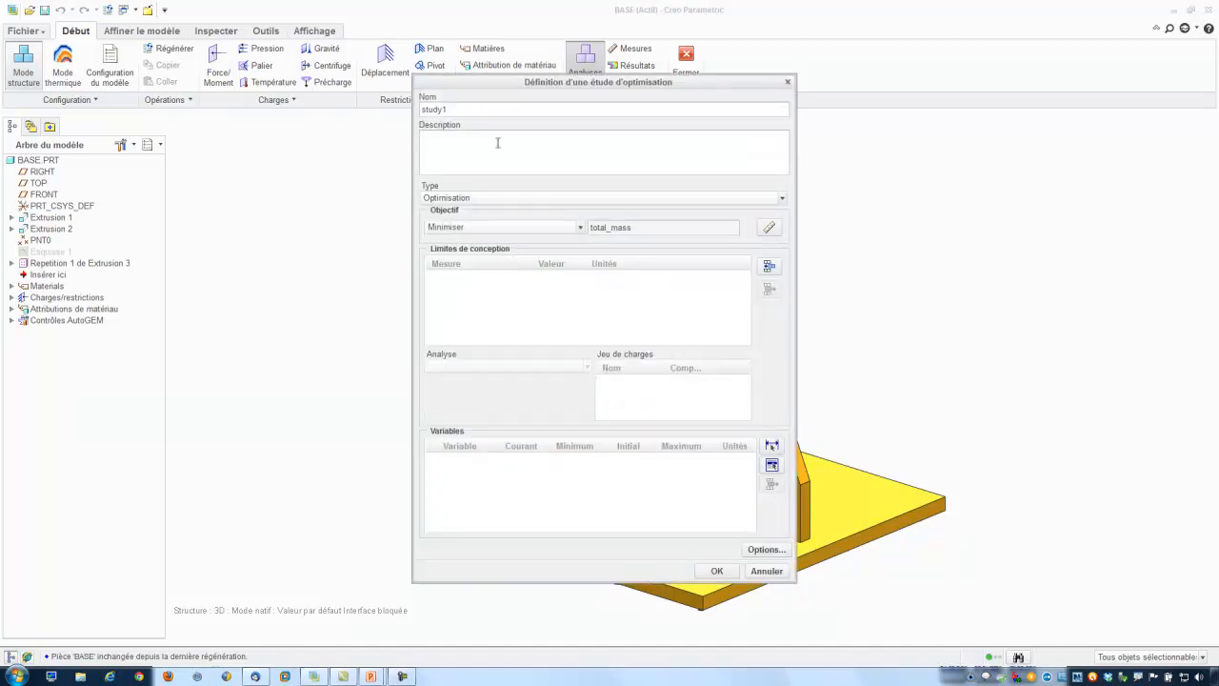
pyautogui.doubleClick(465, 109)
pyautogui.write('Analyse_Optimisation')
# Add the predefined measure max_stress_vm as a design limit below 63 N/mm^2.
pyautogui.click(768, 270)
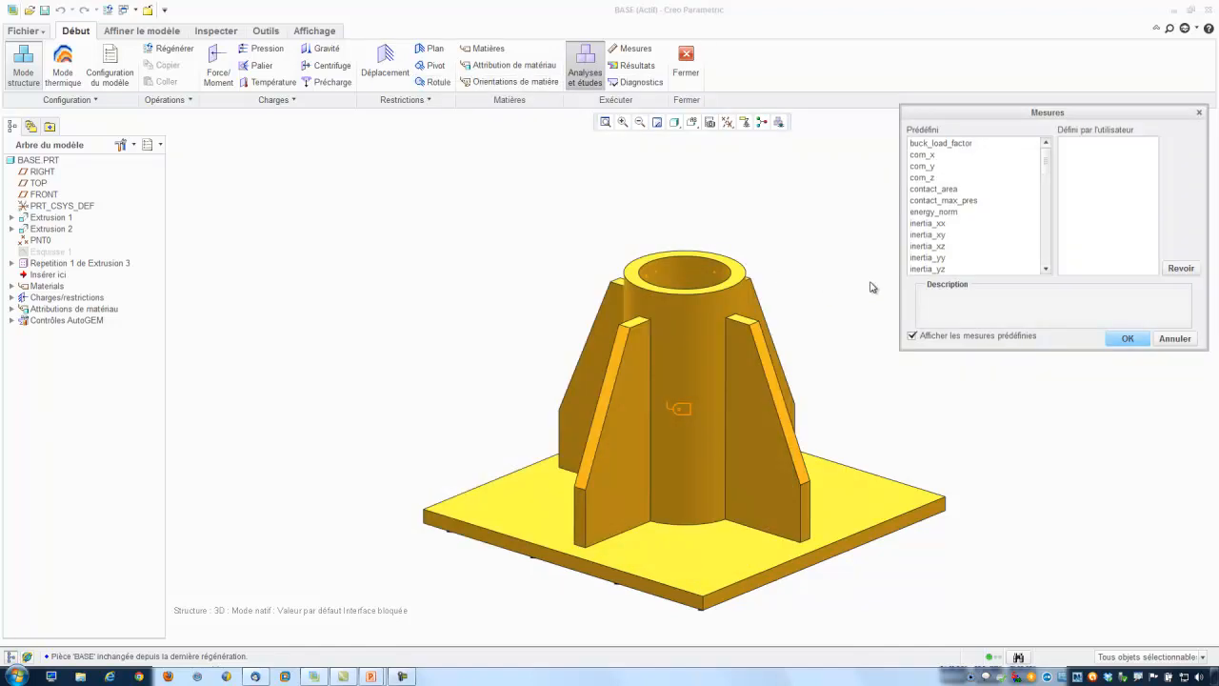
pyautogui.moveTo(1047, 168); pyautogui.dragTo(1046, 229)
pyautogui.click(955, 212)
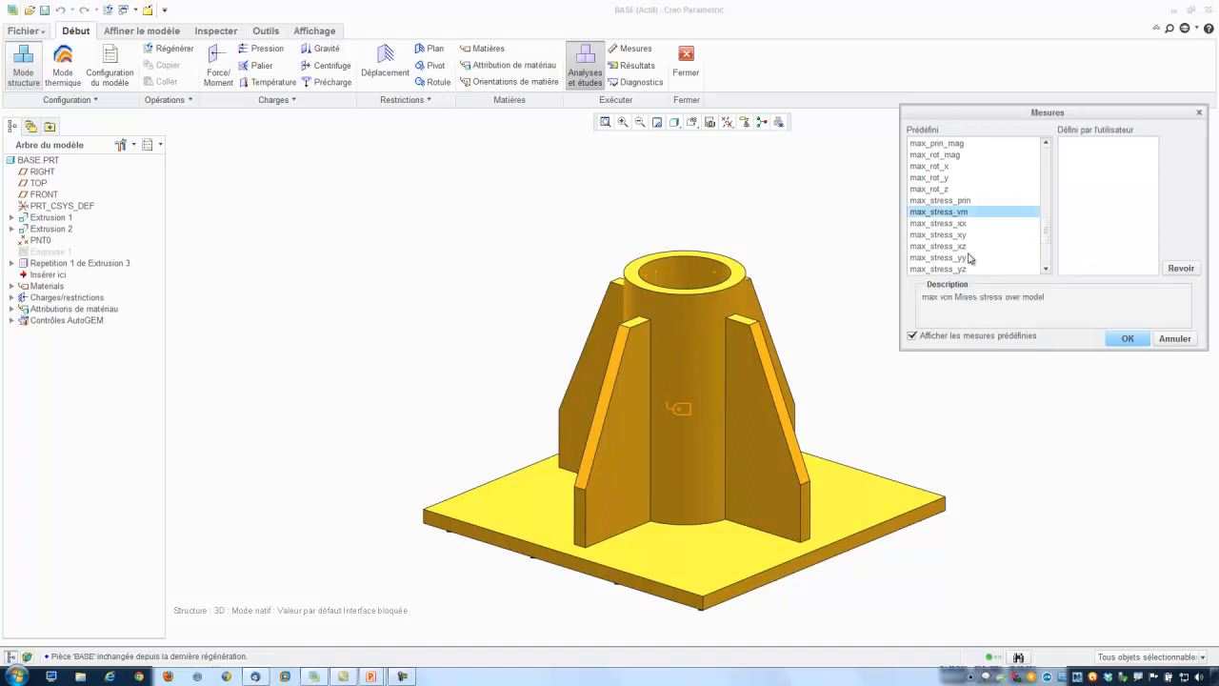
pyautogui.click(1116, 340)
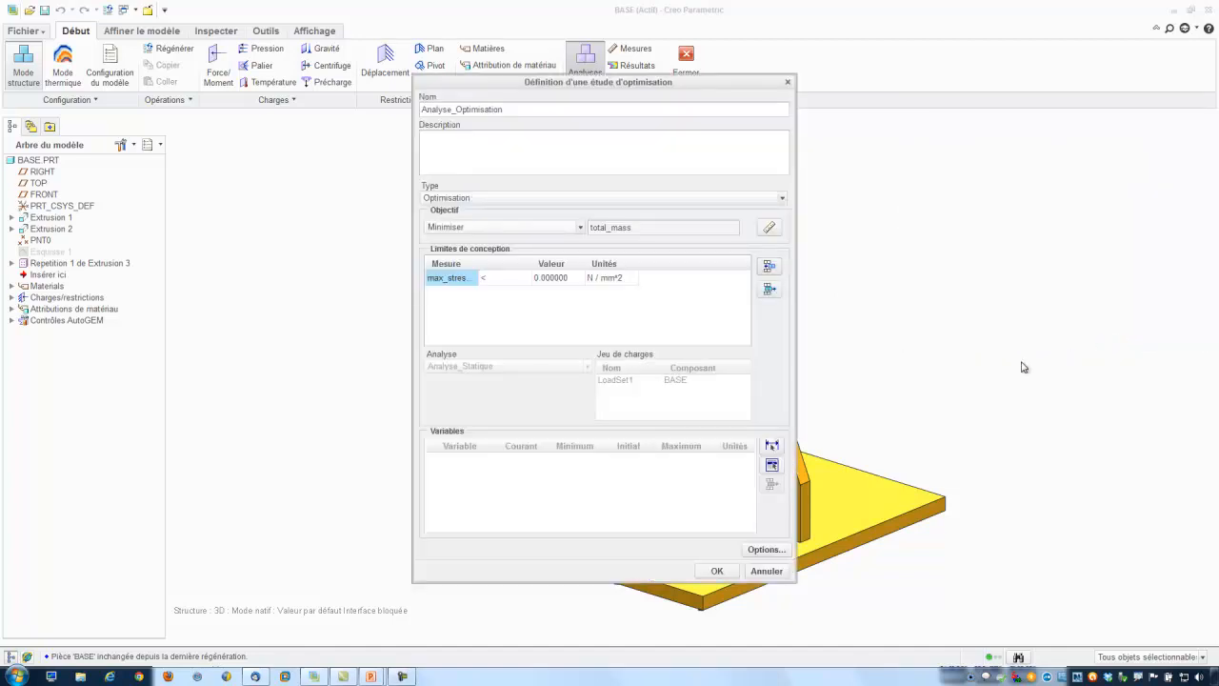
pyautogui.click(552, 277)
pyautogui.write('63')
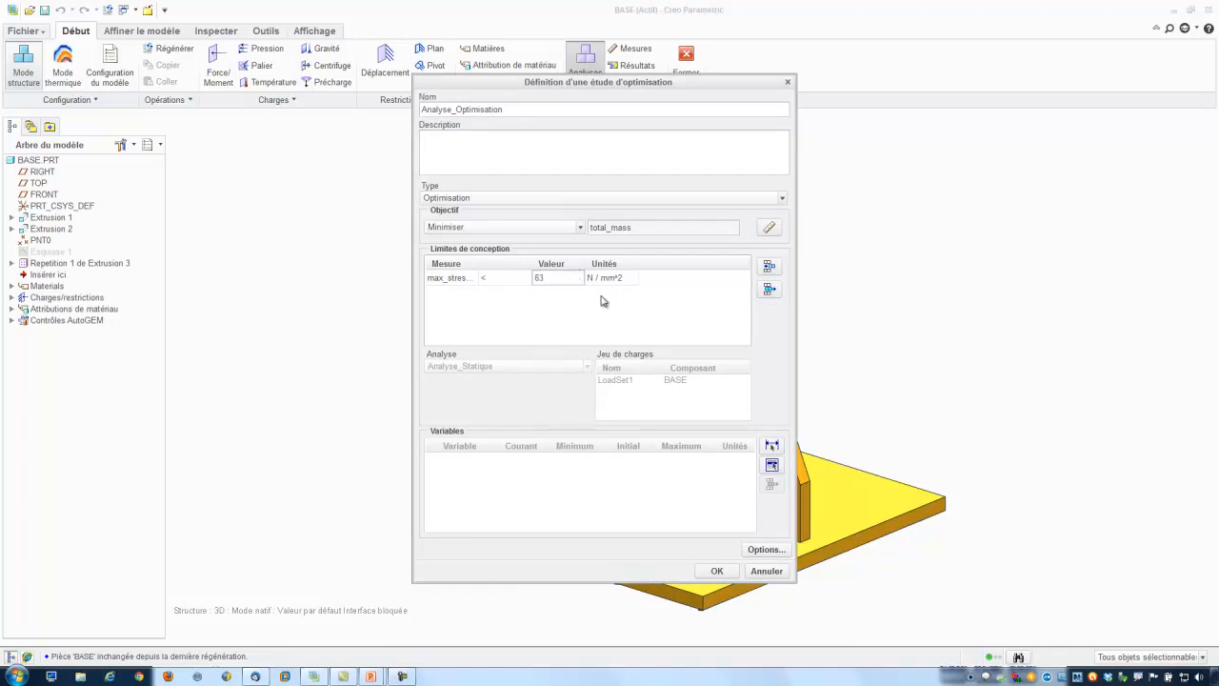
# Add the rib thickness and the tube wall thickness dimensions as variables of the optimisation study.
pyautogui.click(770, 445)
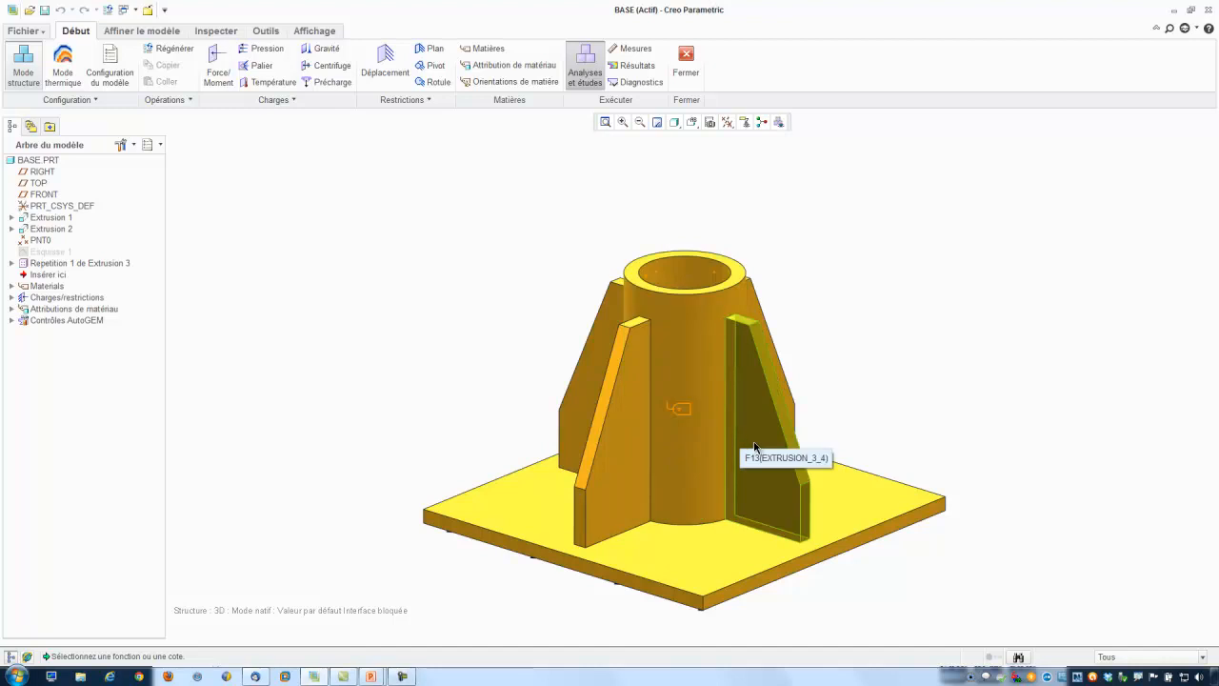
pyautogui.click(756, 442)
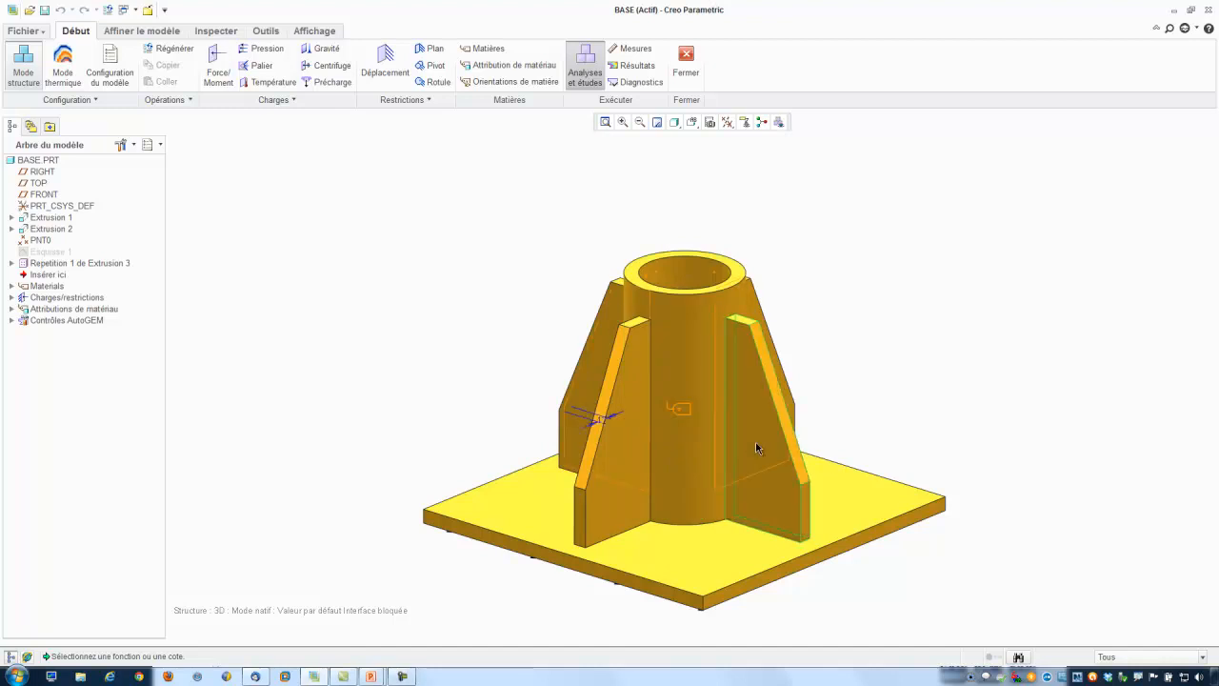
pyautogui.click(603, 418)
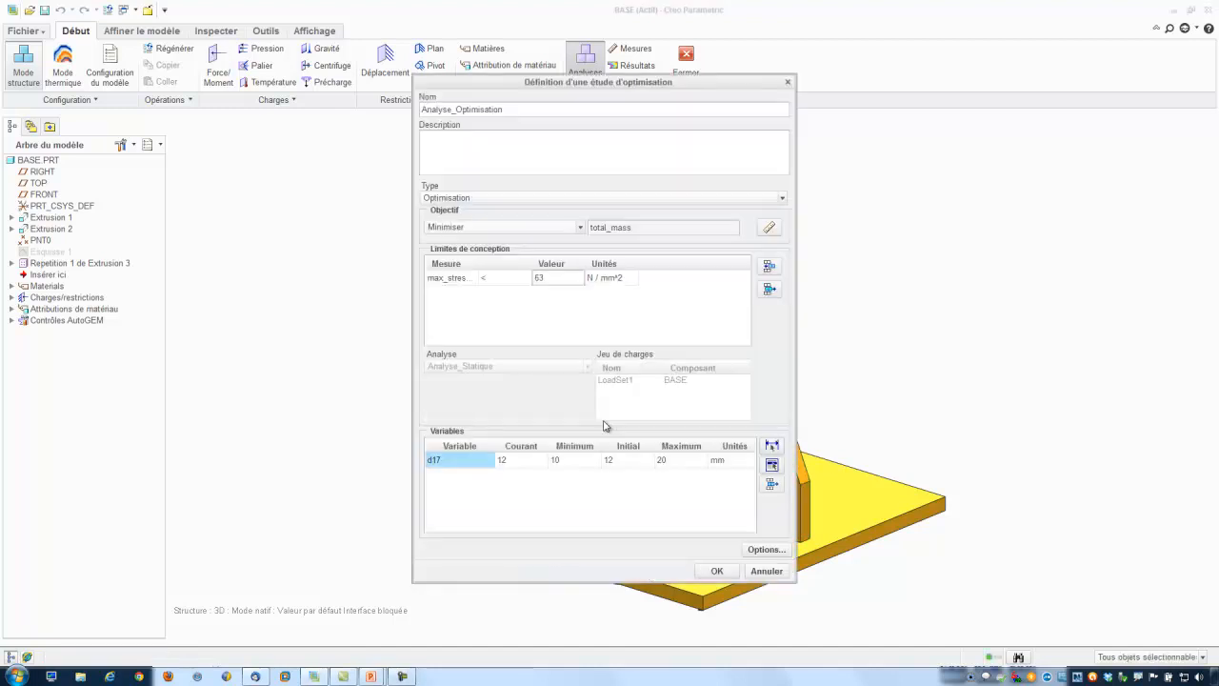
pyautogui.click(769, 445)
pyautogui.click(697, 443)
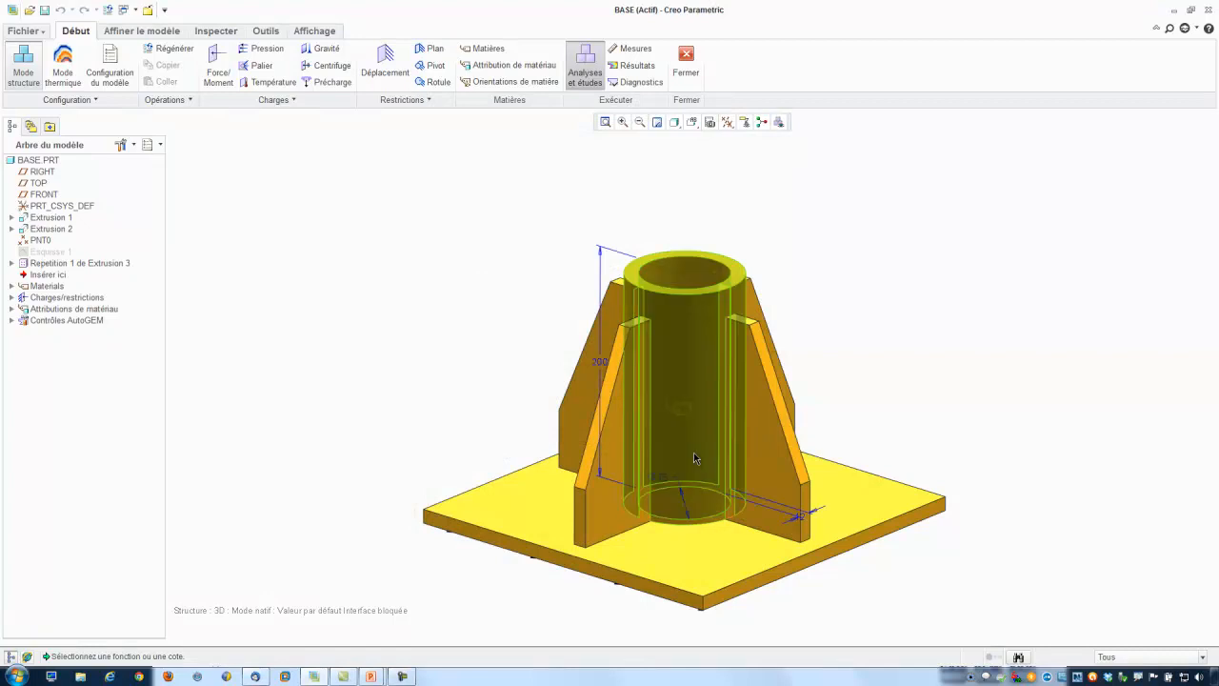
pyautogui.click(799, 518)
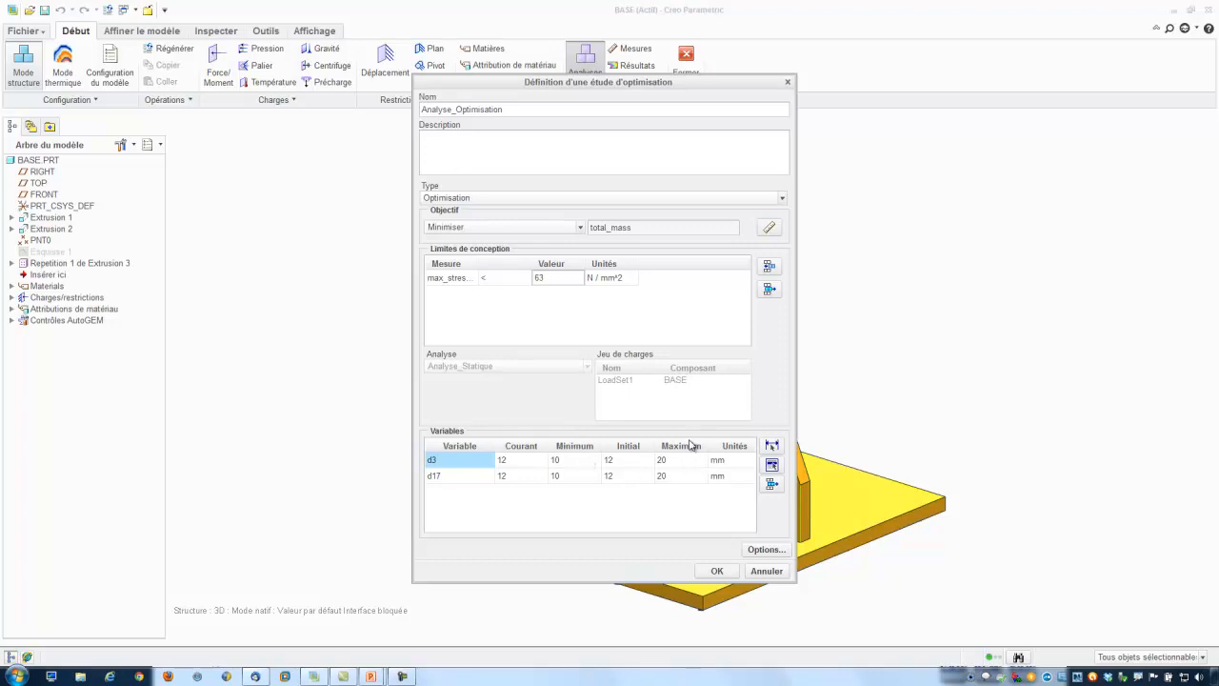
# Set the range of both thickness variables, d3 and d17, to a minimum of 4 mm and a maximum of 12 mm.
pyautogui.doubleClick(561, 460)
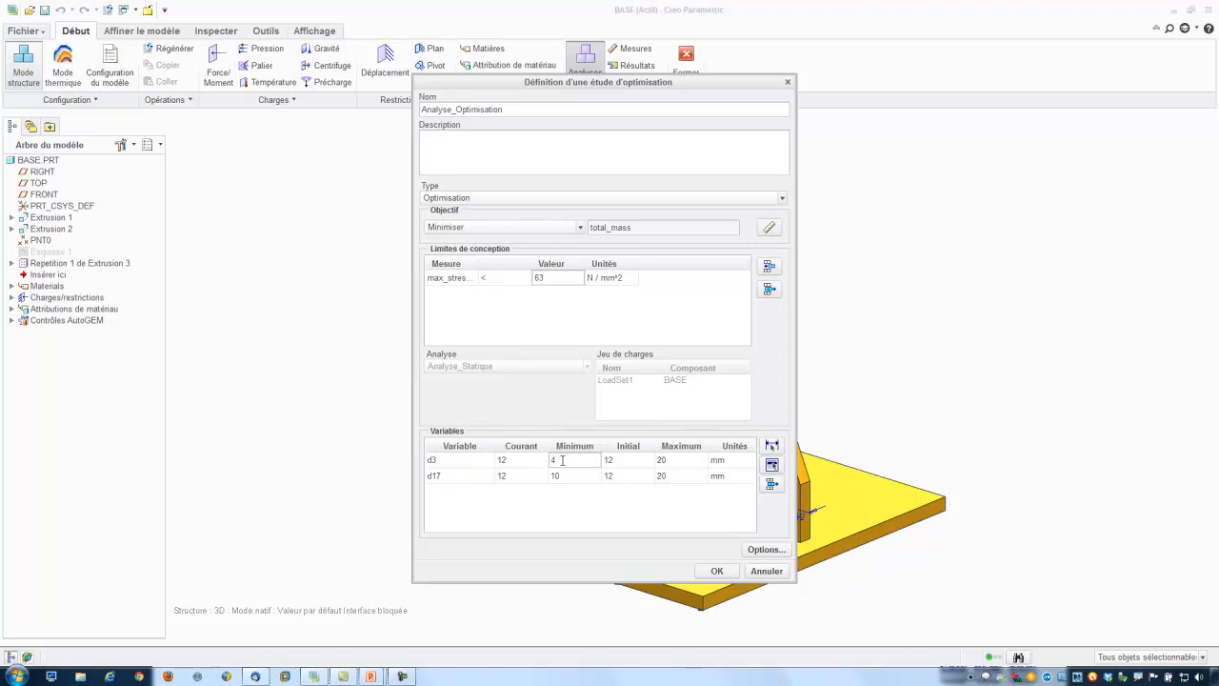
pyautogui.doubleClick(562, 475)
pyautogui.doubleClick(676, 459)
pyautogui.write('12')
pyautogui.doubleClick(674, 475)
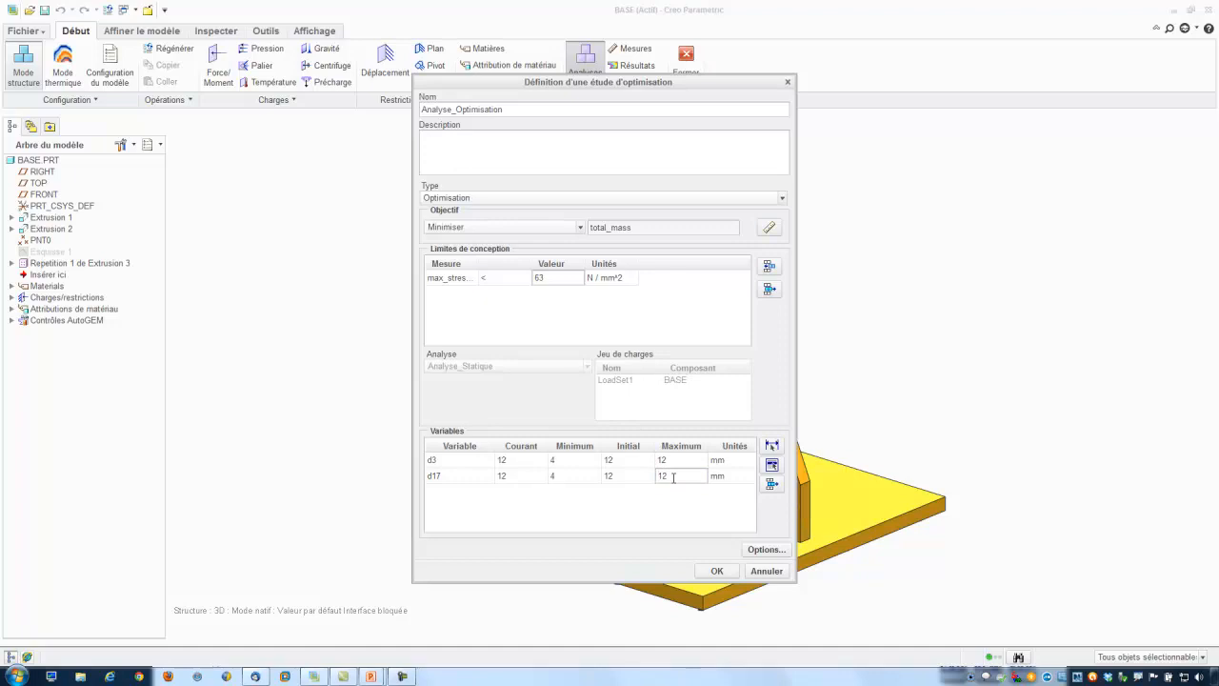
# Set the optimisation convergence to 5 %, enable remeshing after each shape update, and validate the study definition.
pyautogui.click(768, 551)
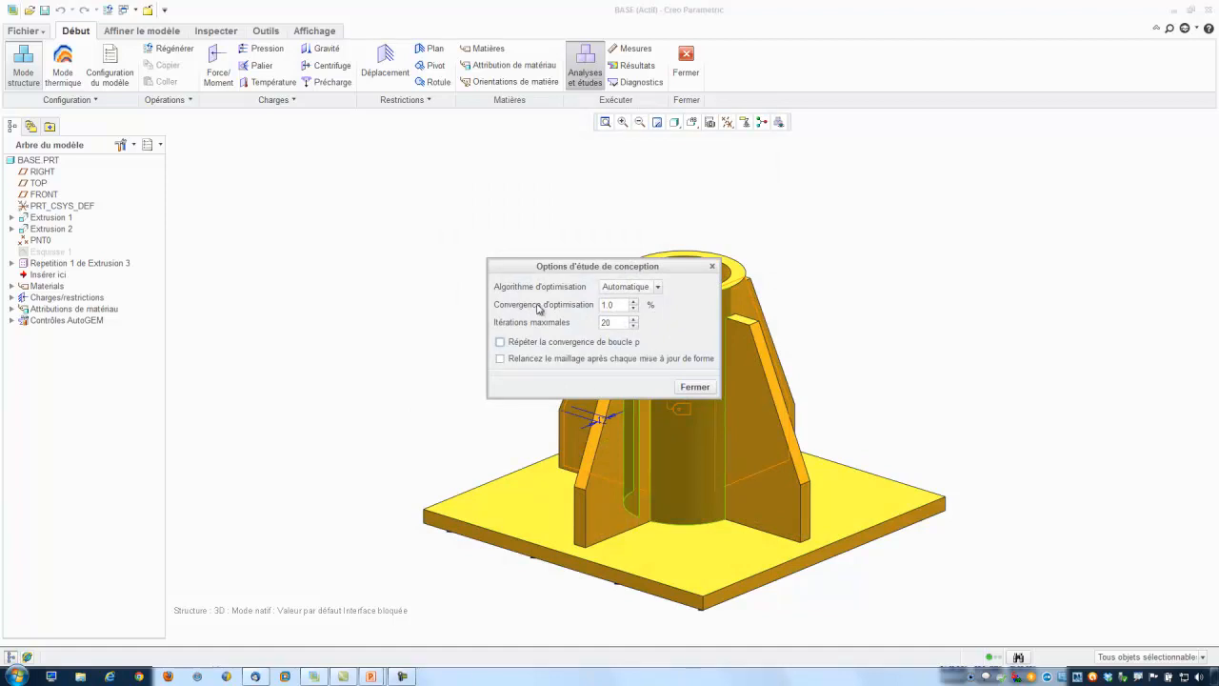
pyautogui.click(633, 302)
pyautogui.click(501, 359)
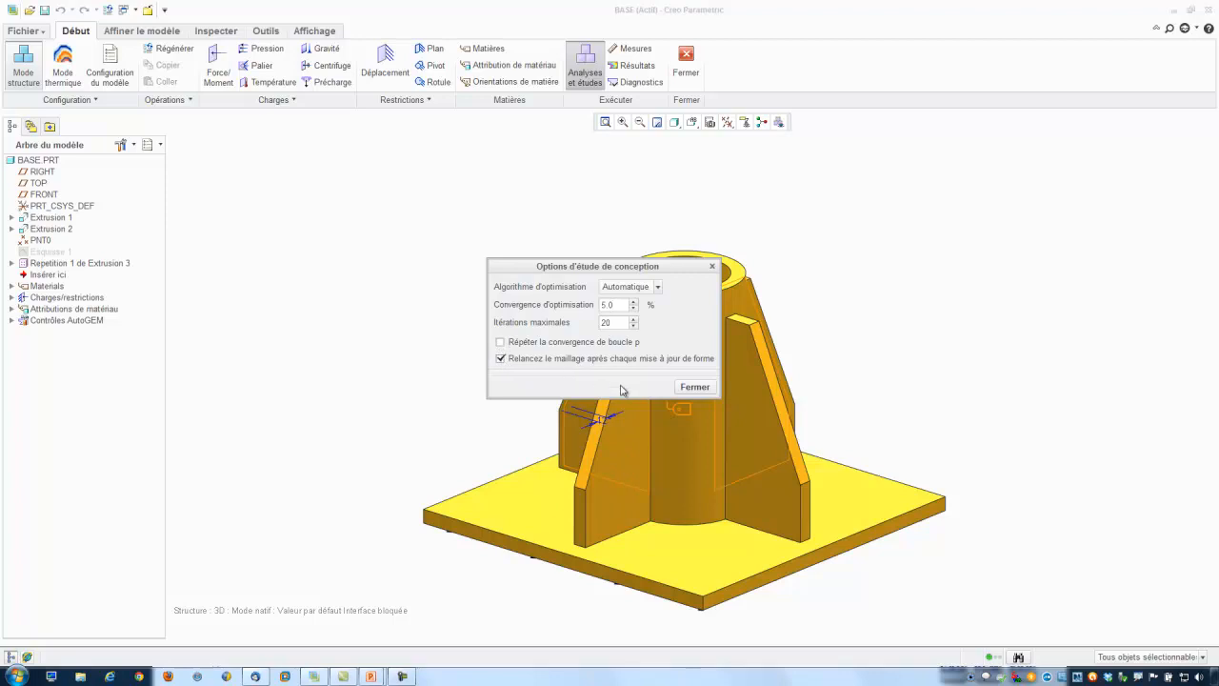
pyautogui.click(692, 388)
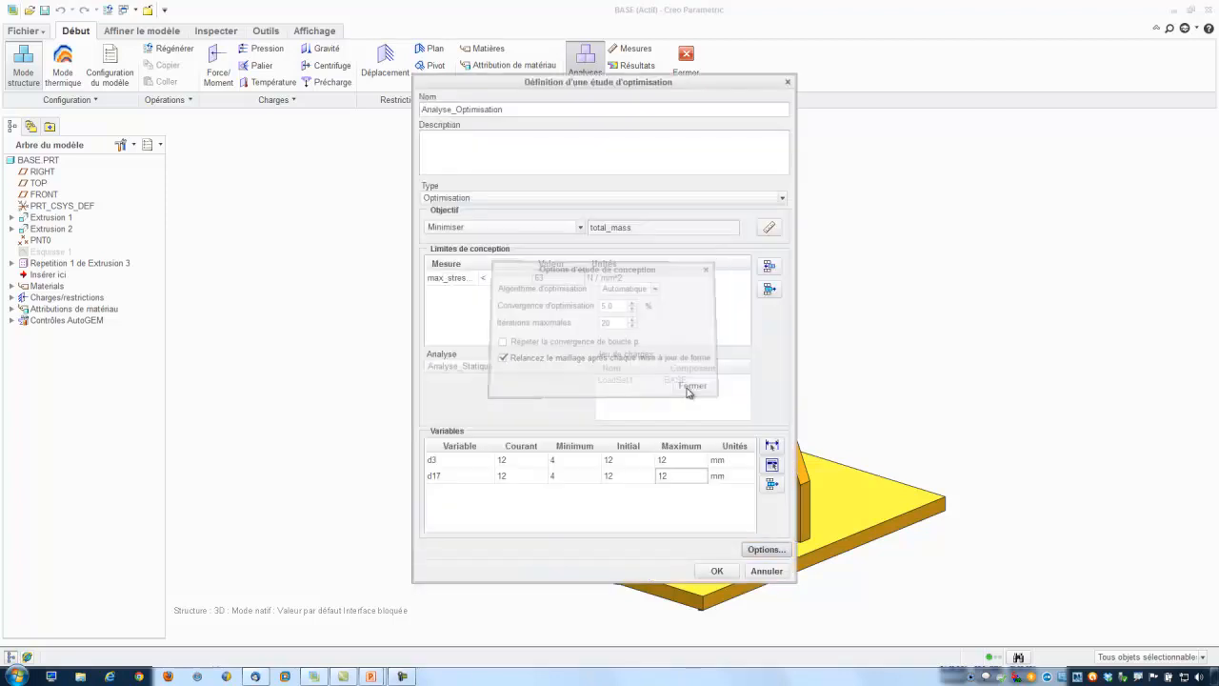
pyautogui.click(716, 571)
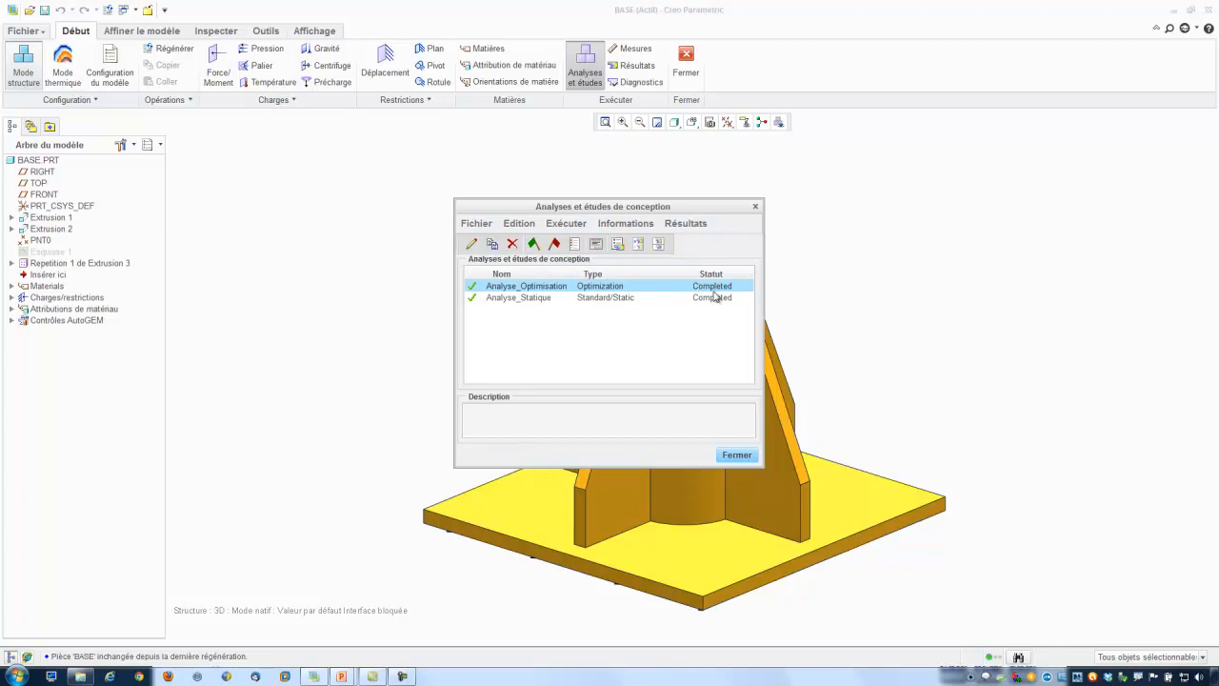
# Define a results window for Analyse_Optimisation titled Resultats_Optimisation, displayed as a graph with a measure on the vertical axis.
pyautogui.click(618, 246)
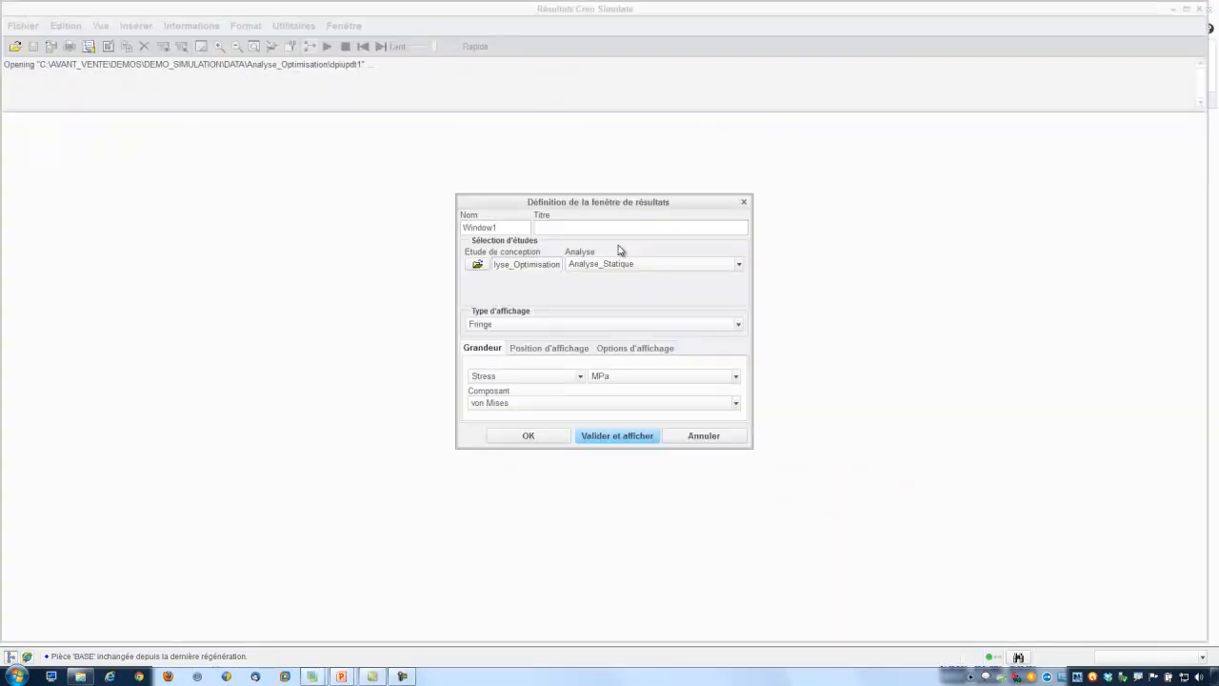
pyautogui.click(575, 222)
pyautogui.write('Resul')
pyautogui.click(502, 325)
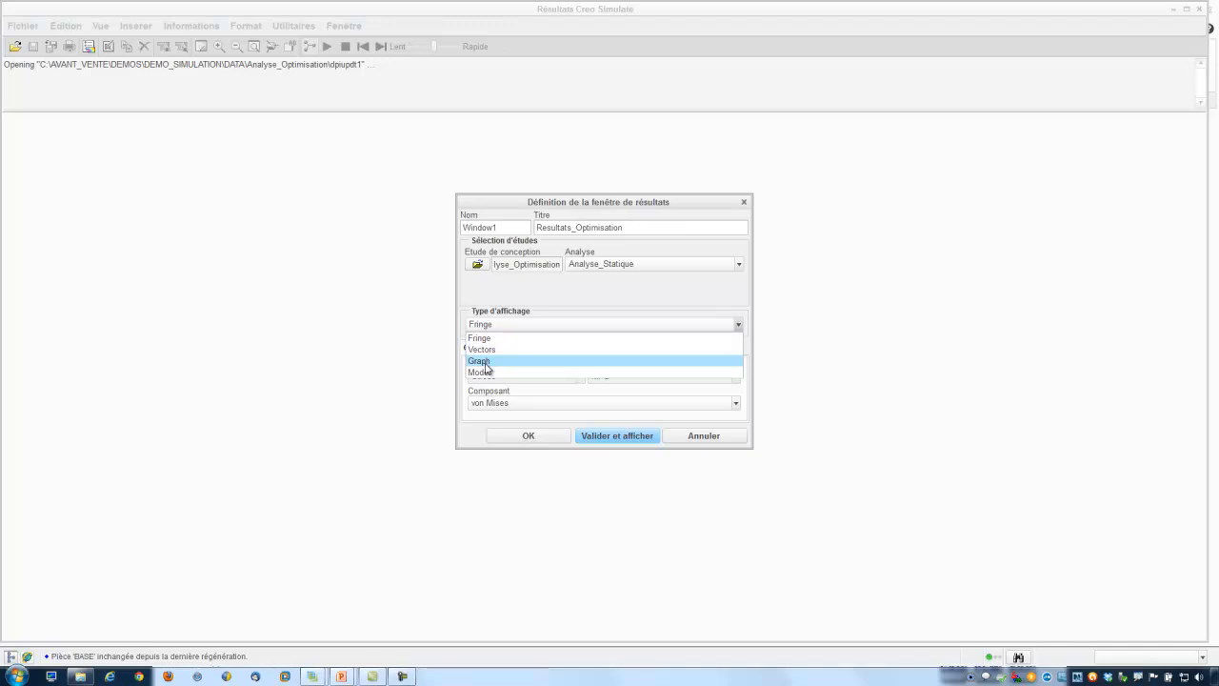
pyautogui.click(481, 361)
pyautogui.click(491, 377)
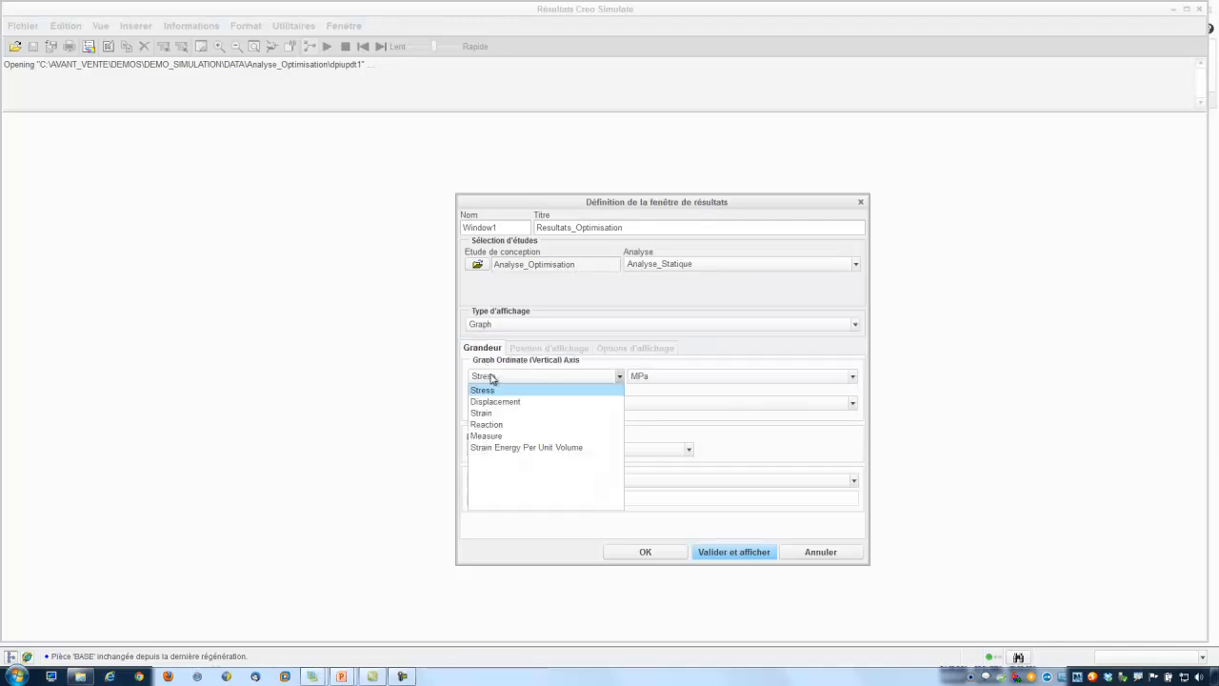
pyautogui.click(492, 436)
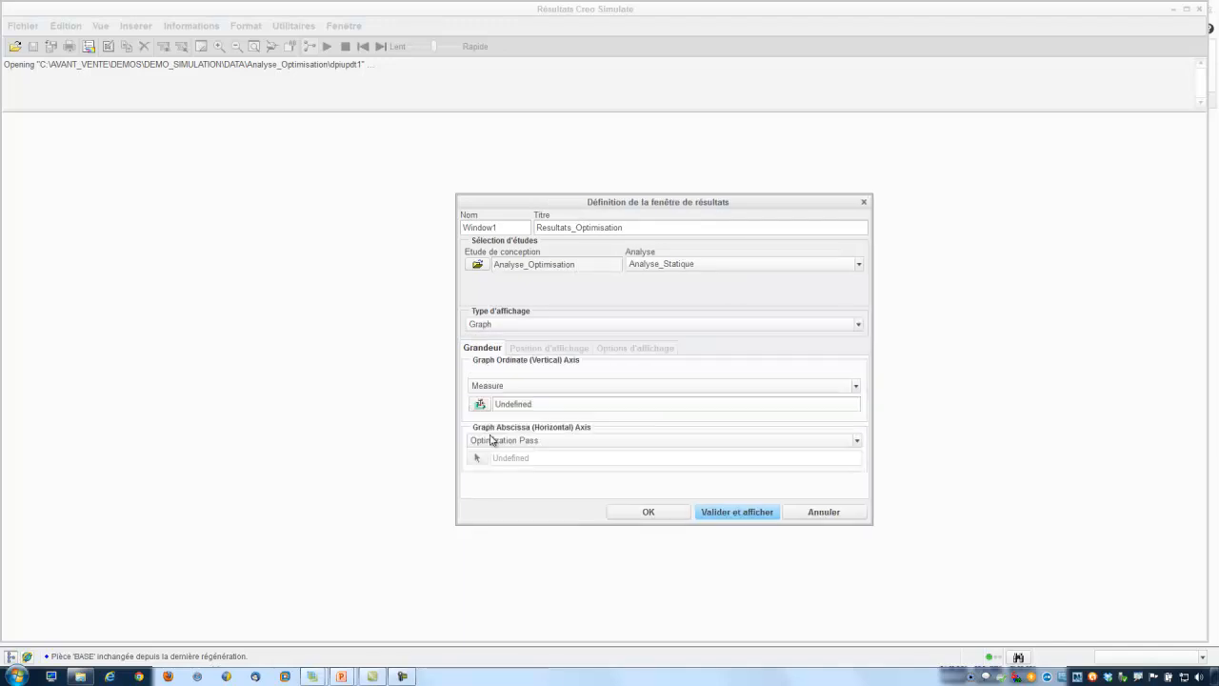
# Choose the predefined measure max_stress_vm for the vertical axis and display its graph against the optimisation pass.
pyautogui.click(479, 404)
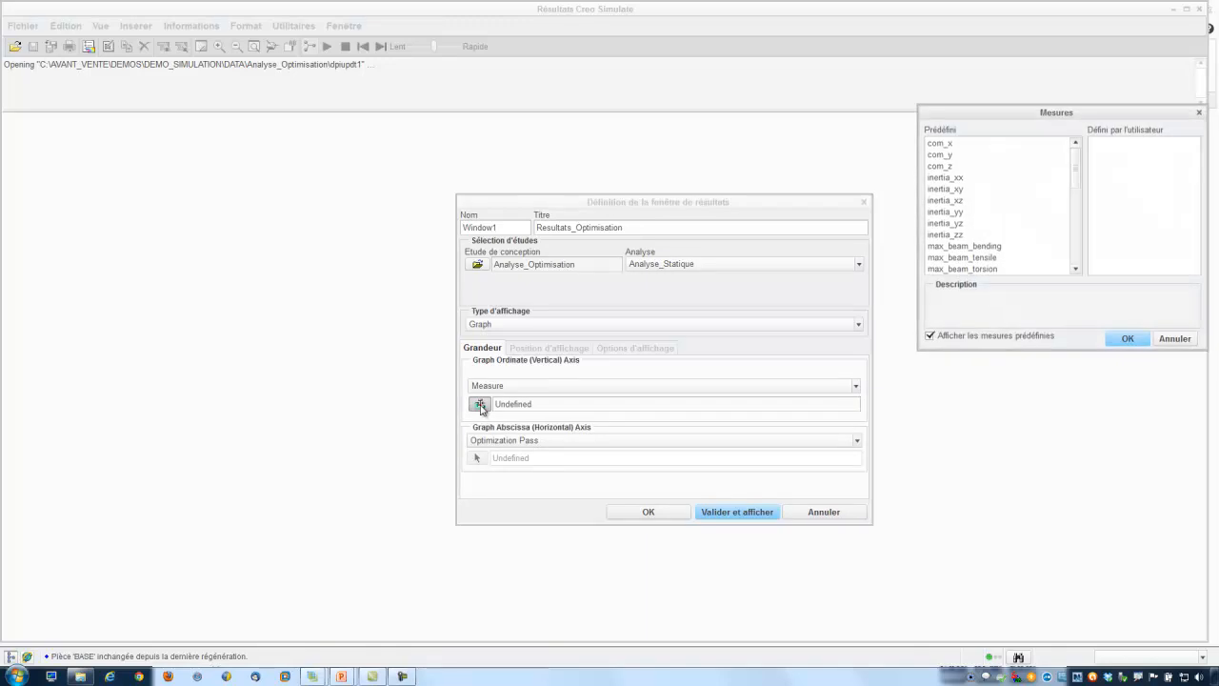
pyautogui.moveTo(1077, 181); pyautogui.dragTo(1076, 238)
pyautogui.click(986, 224)
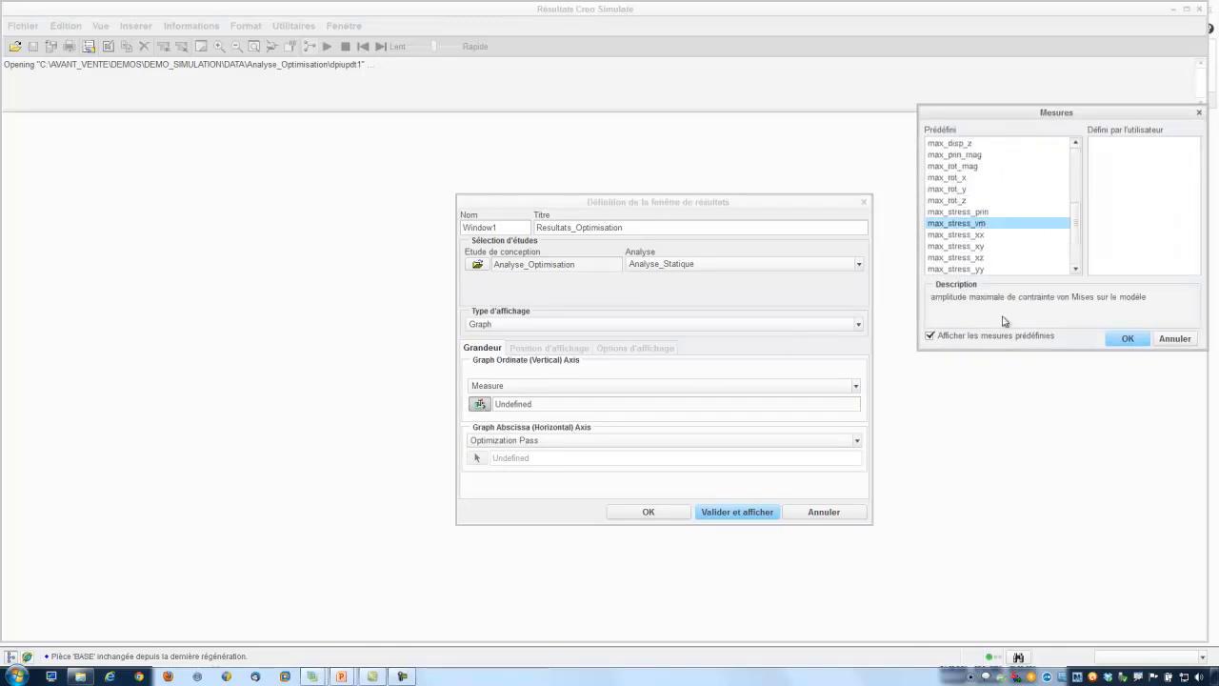
pyautogui.click(1126, 340)
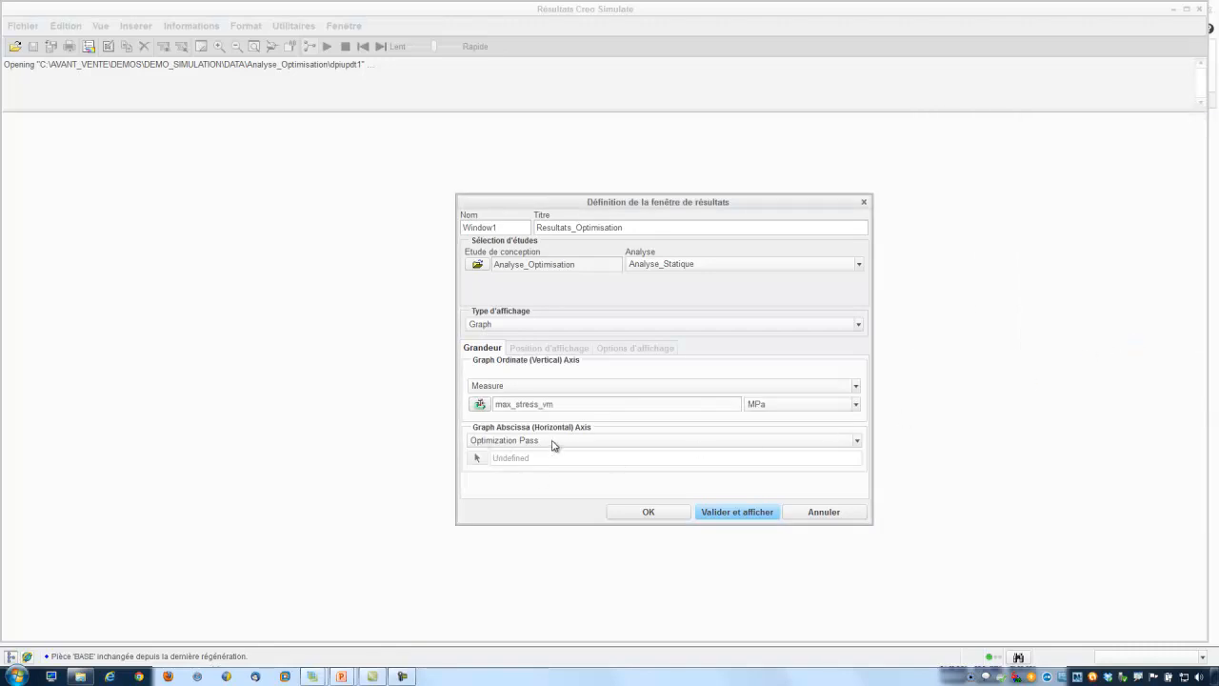
pyautogui.click(724, 516)
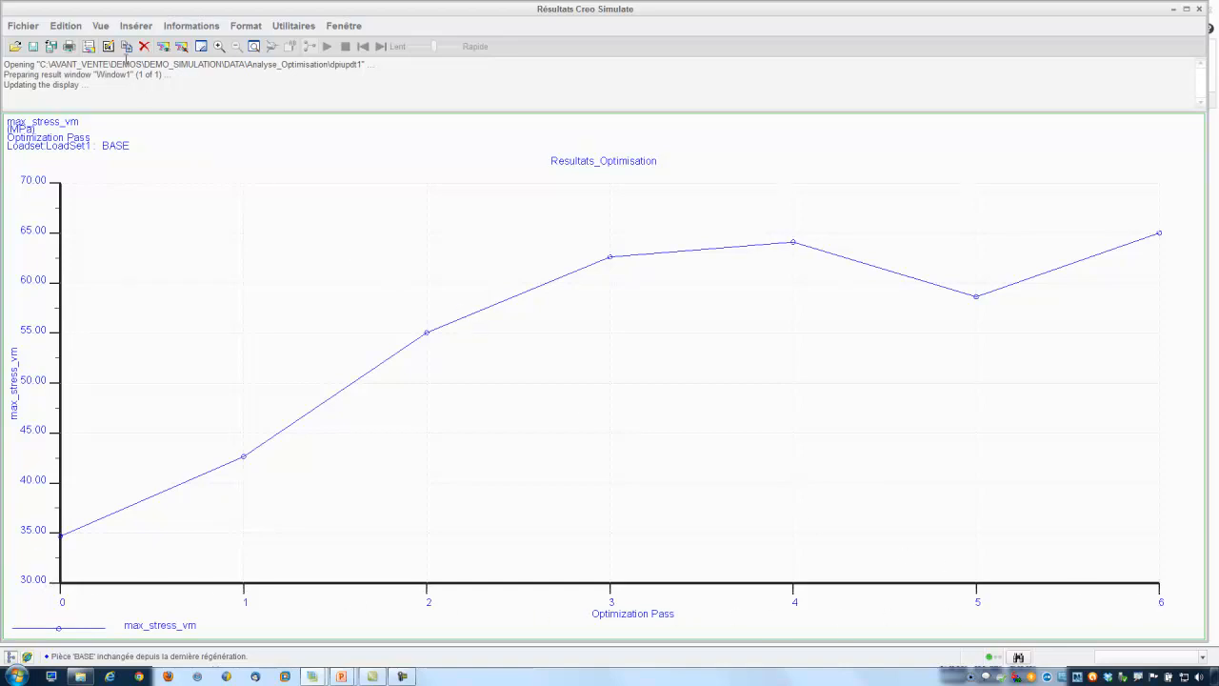
# Copy the stress results window, change its measure to total_mass, and display the mass graph beside the stress graph.
pyautogui.click(126, 47)
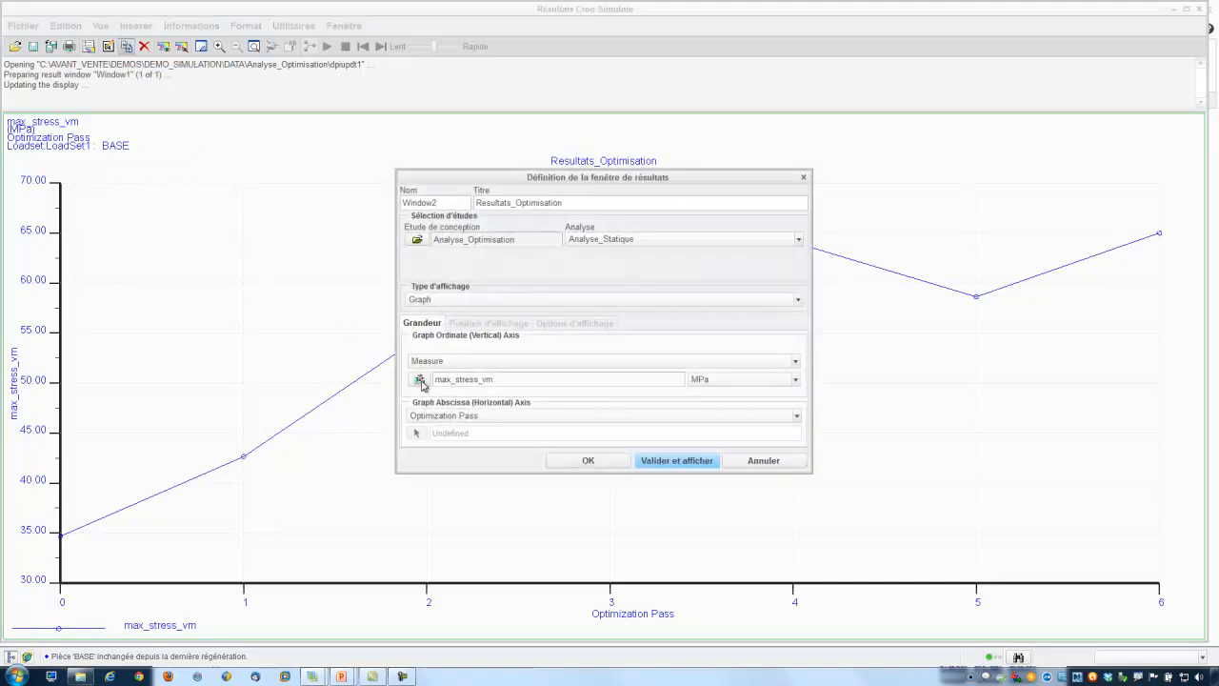
pyautogui.click(420, 379)
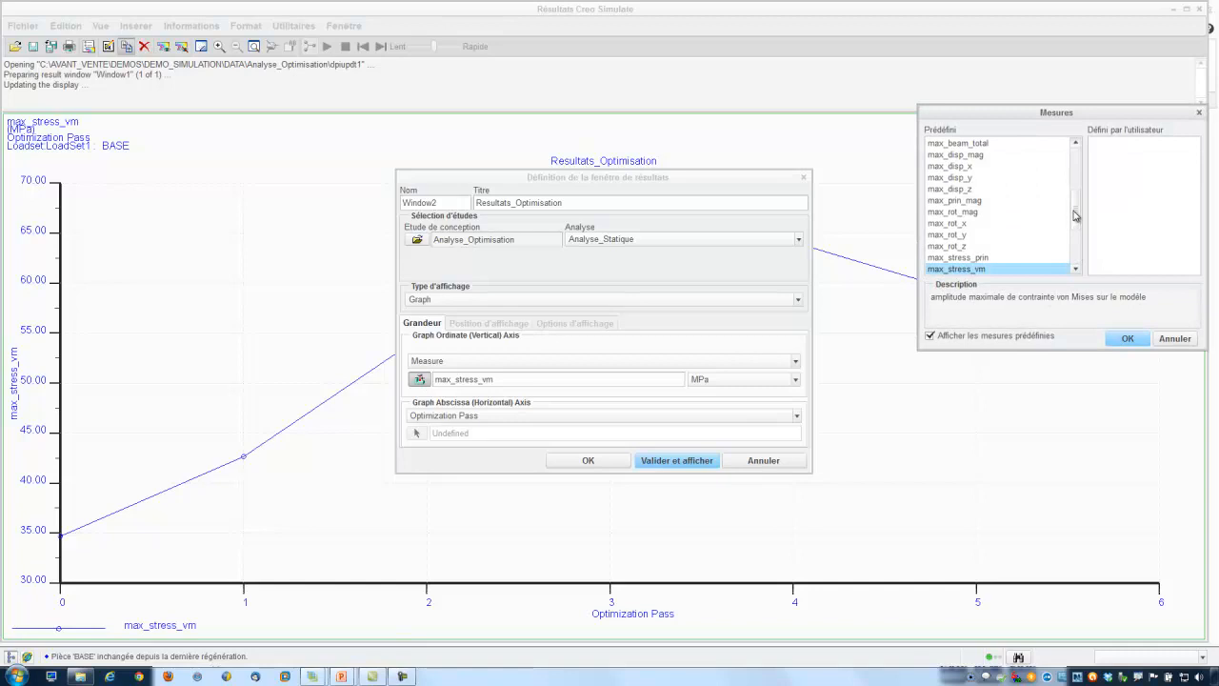
pyautogui.moveTo(1074, 215); pyautogui.dragTo(1085, 259)
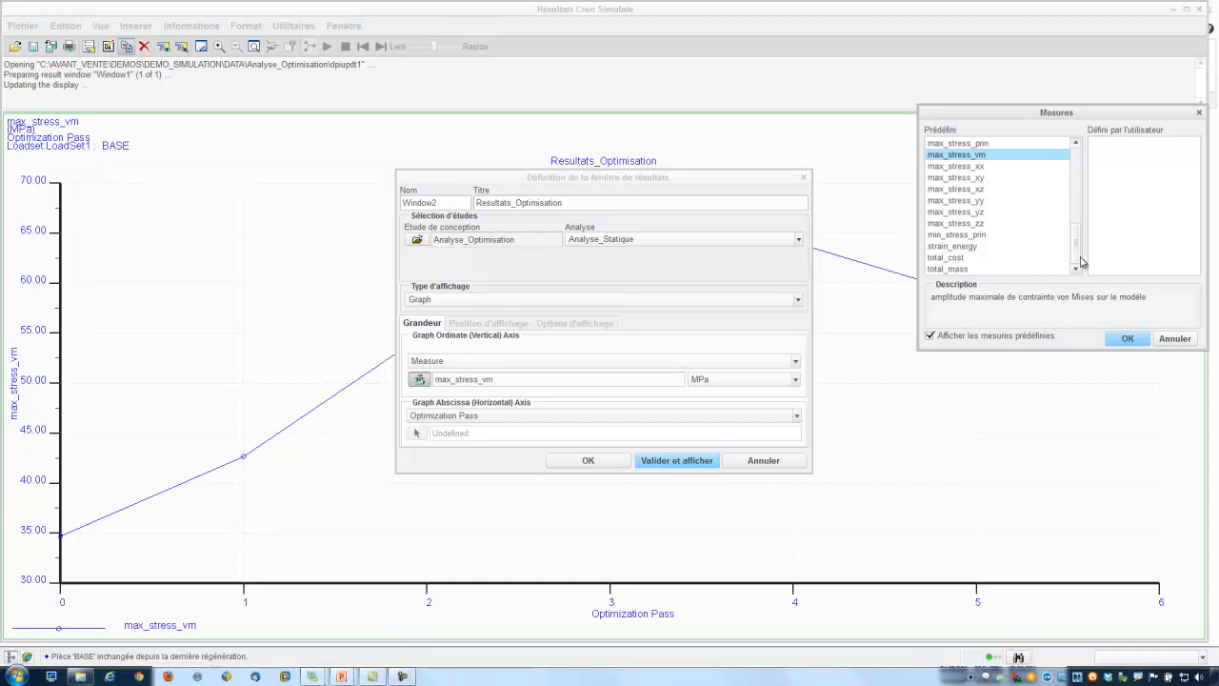
pyautogui.click(952, 269)
pyautogui.click(1127, 339)
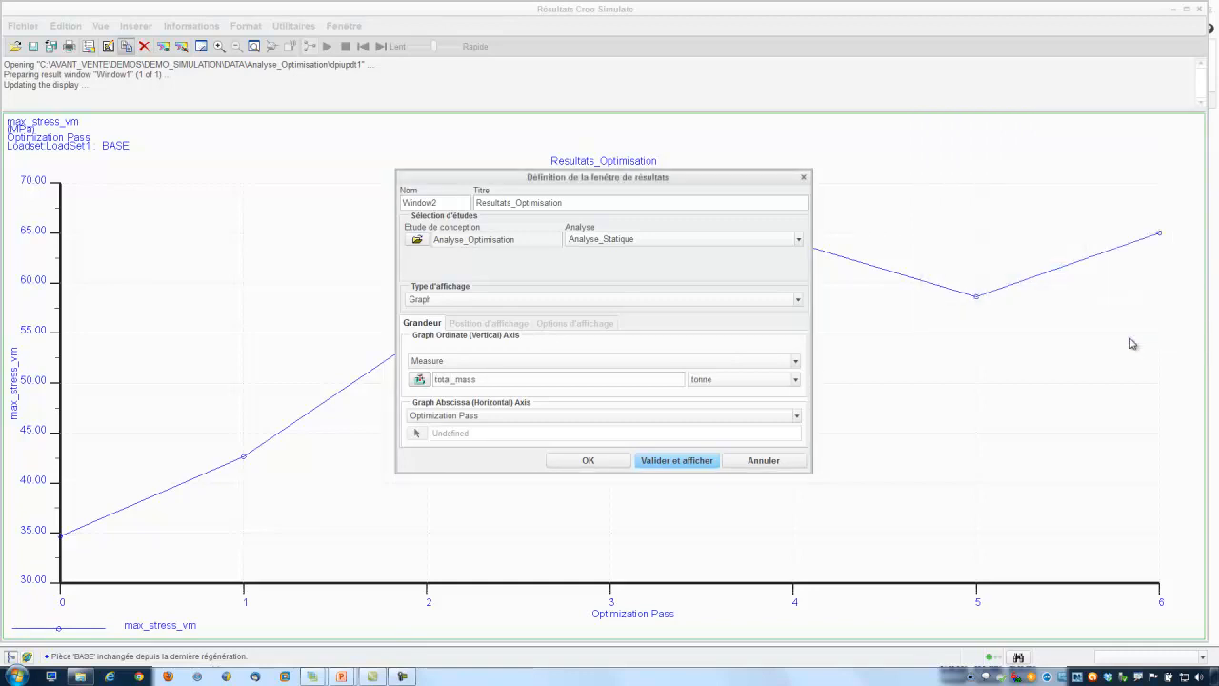
pyautogui.click(668, 463)
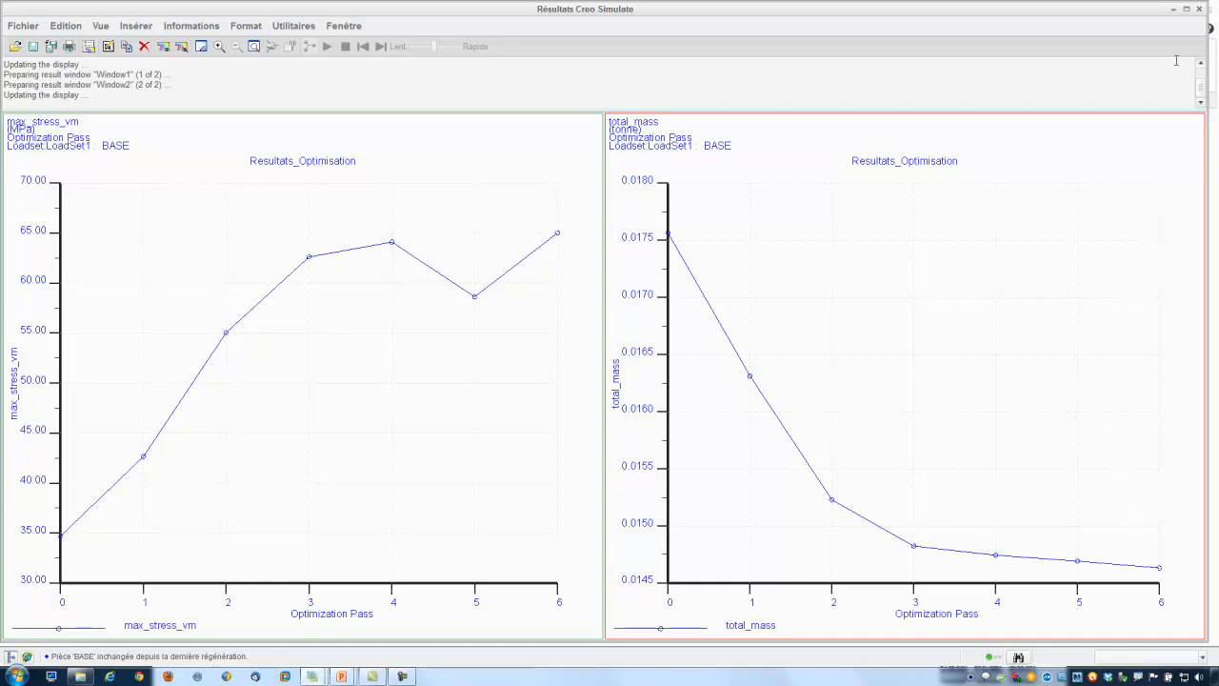
# Close the optimisation results without saving them and leave the list of analyses and design studies.
pyautogui.click(1199, 10)
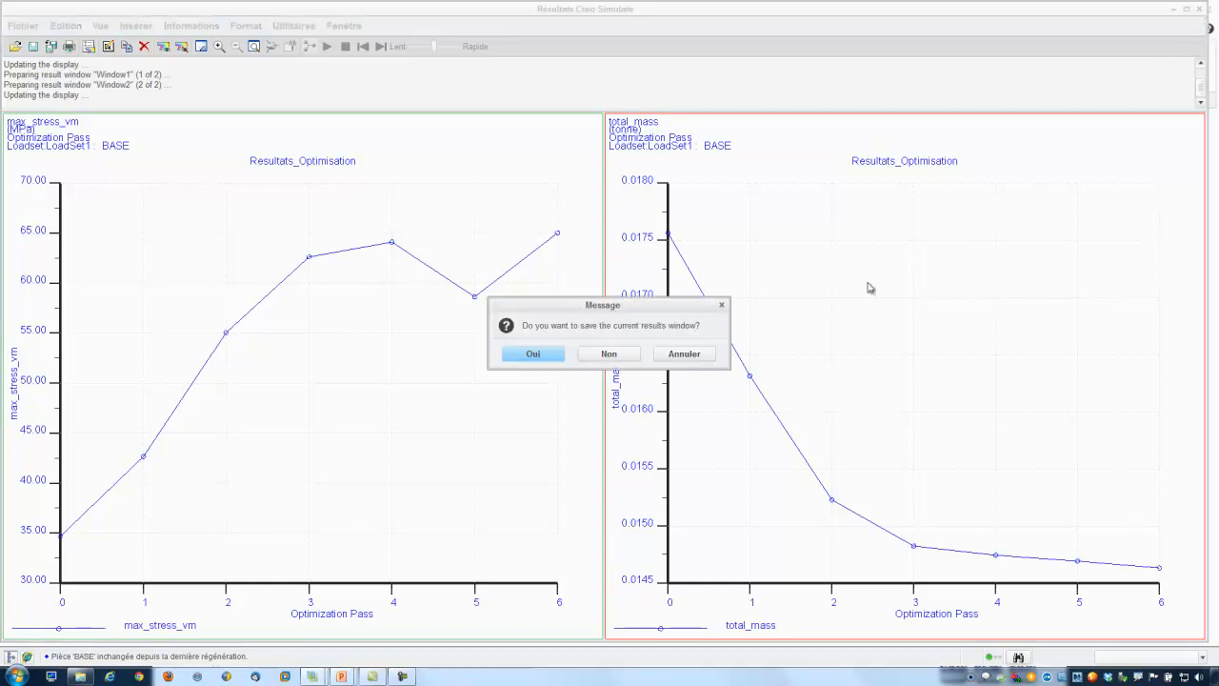
pyautogui.click(609, 355)
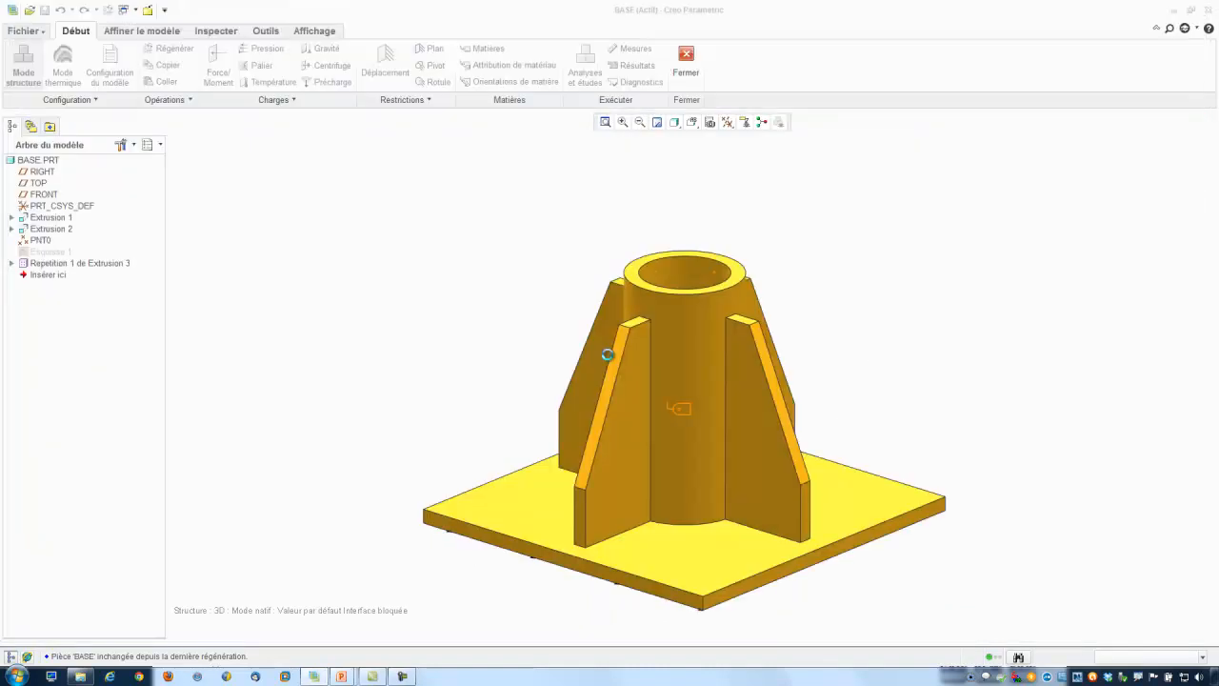
pyautogui.click(737, 456)
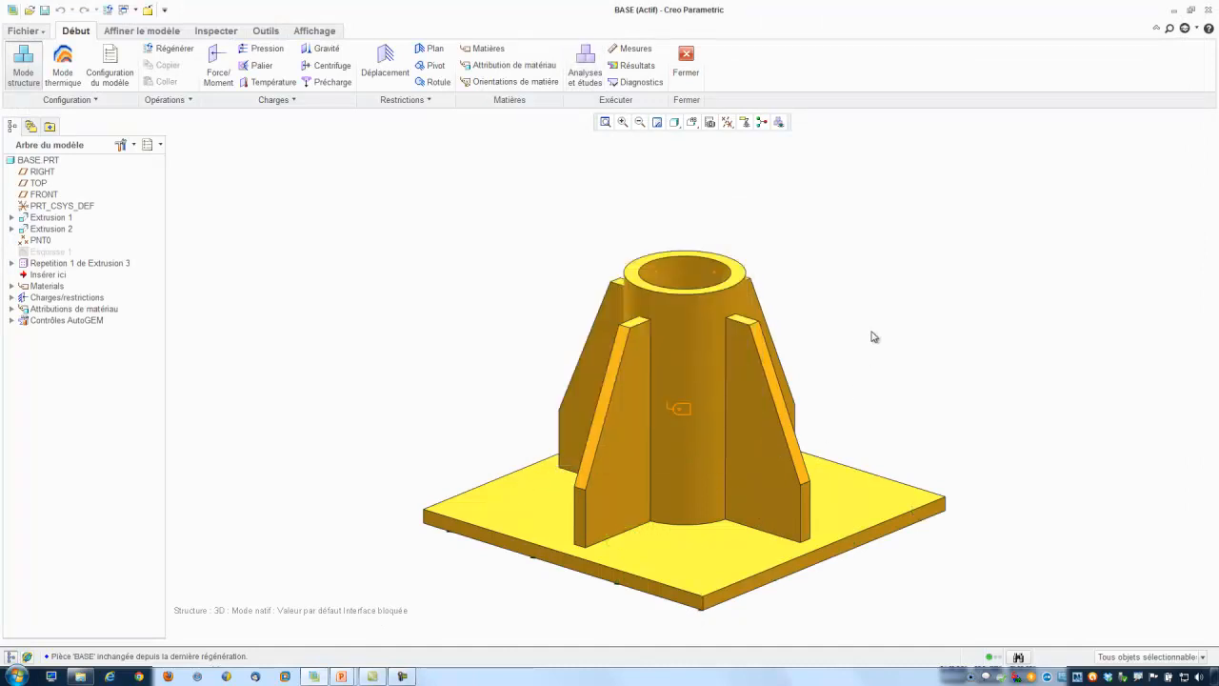
# Switch to the PowerPoint slideshow and advance to the Exemple Assemblage slide.
pyautogui.press('super+Tab')
pyautogui.press('super+Tab')
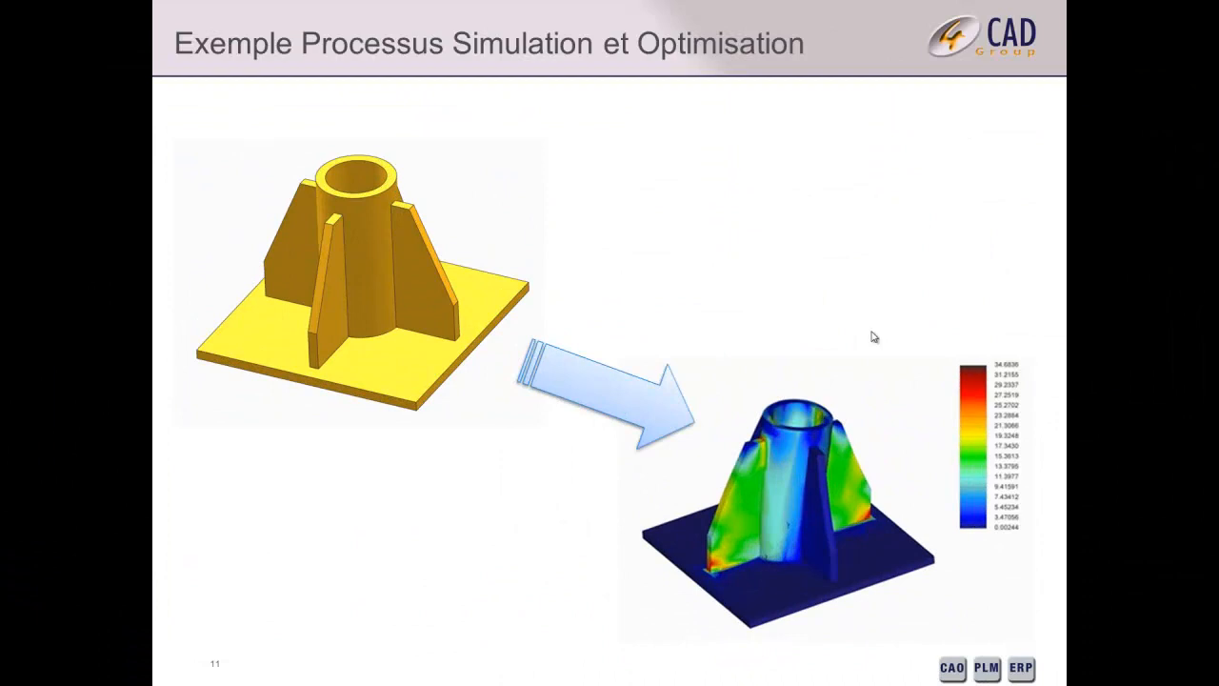
pyautogui.press('Right')
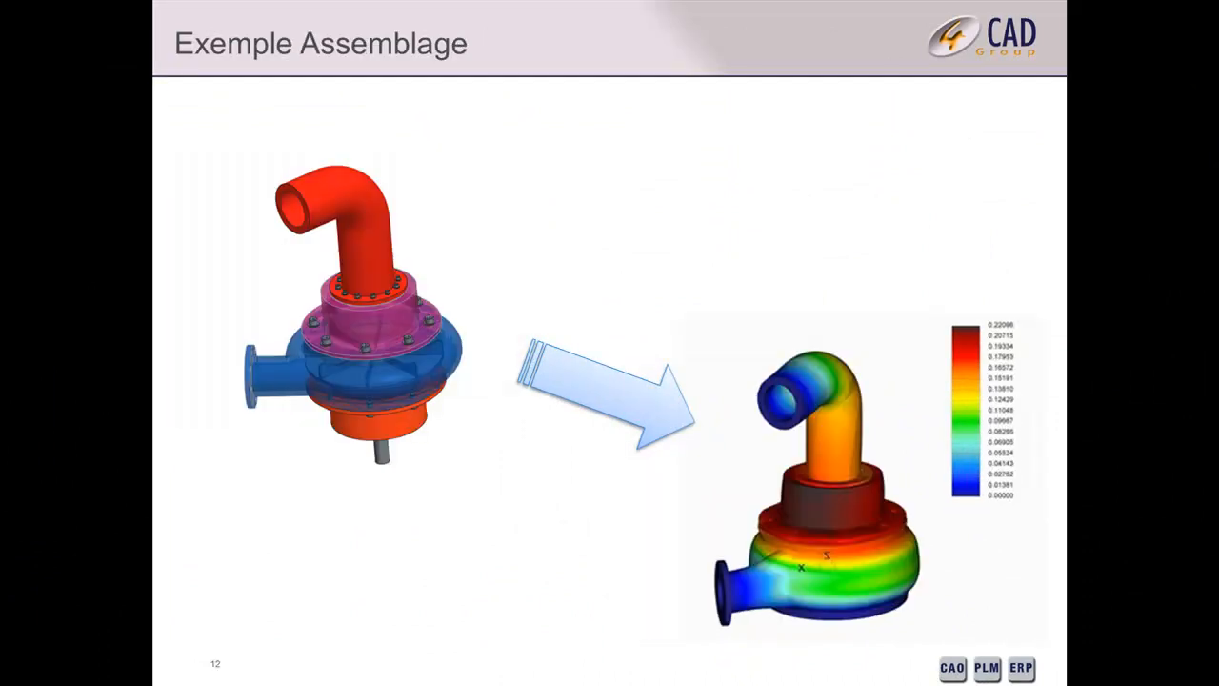
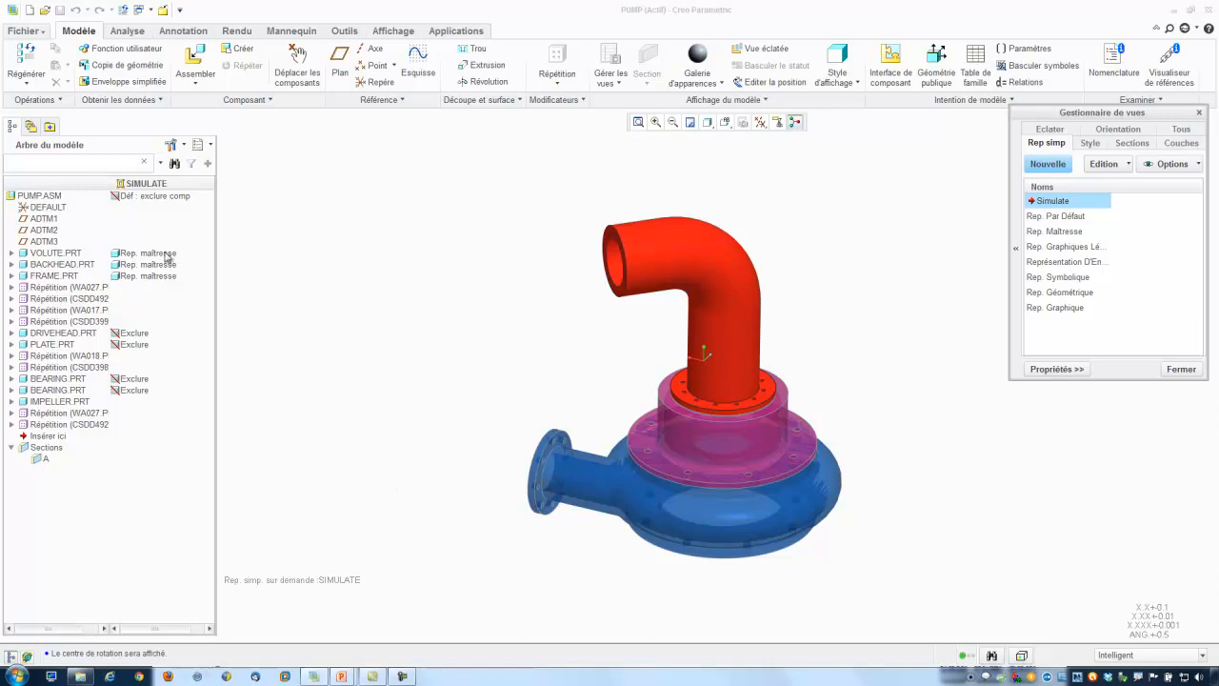
# Review the component statuses of the pump's Simulate representation, inspect the drivehead, plate, bearings and impeller, and close the view manager.
pyautogui.click(178, 253)
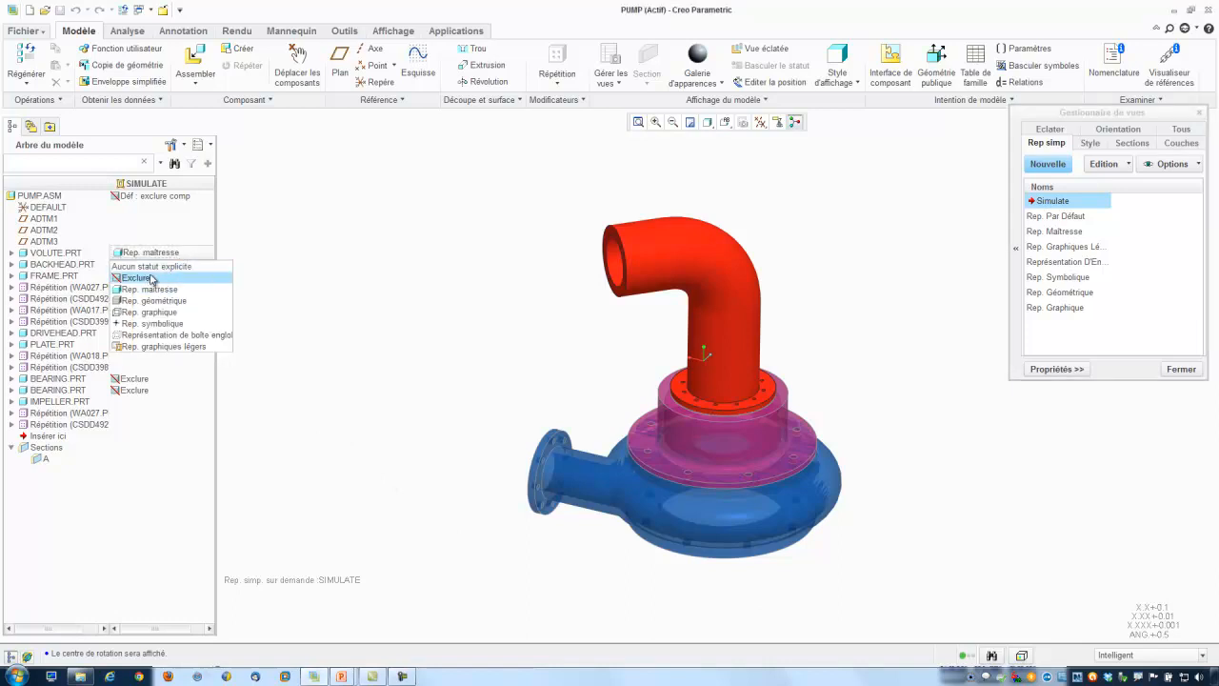
pyautogui.click(256, 263)
pyautogui.click(43, 335)
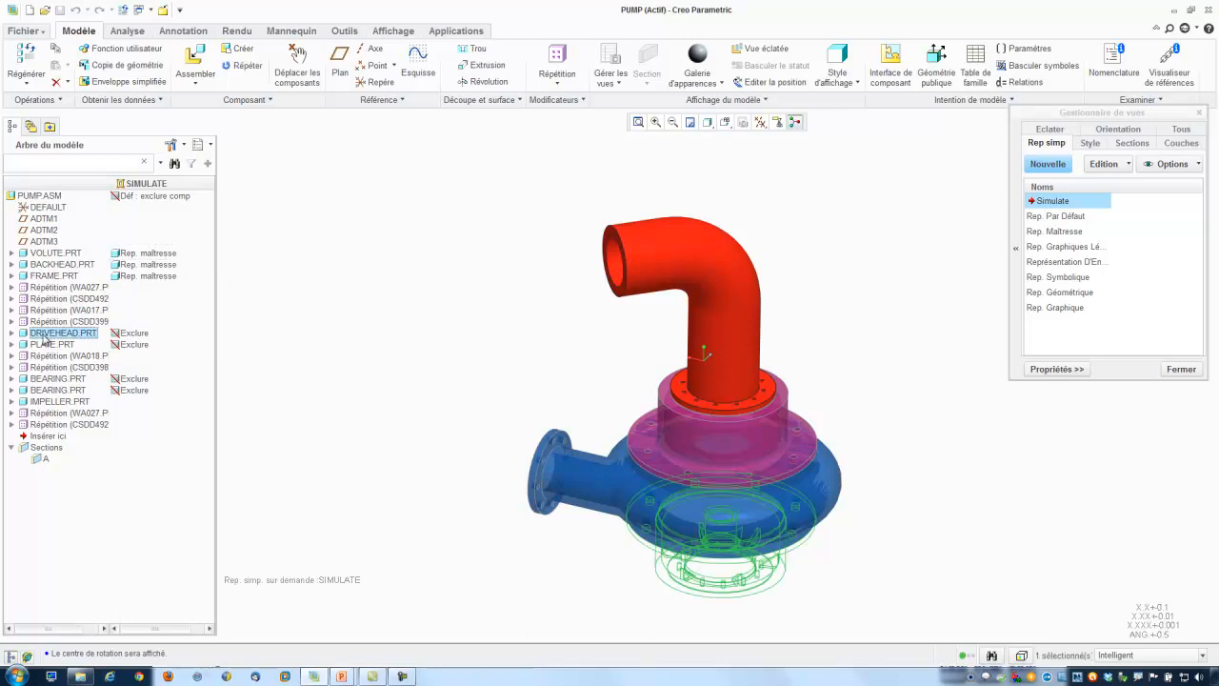
pyautogui.click(48, 346)
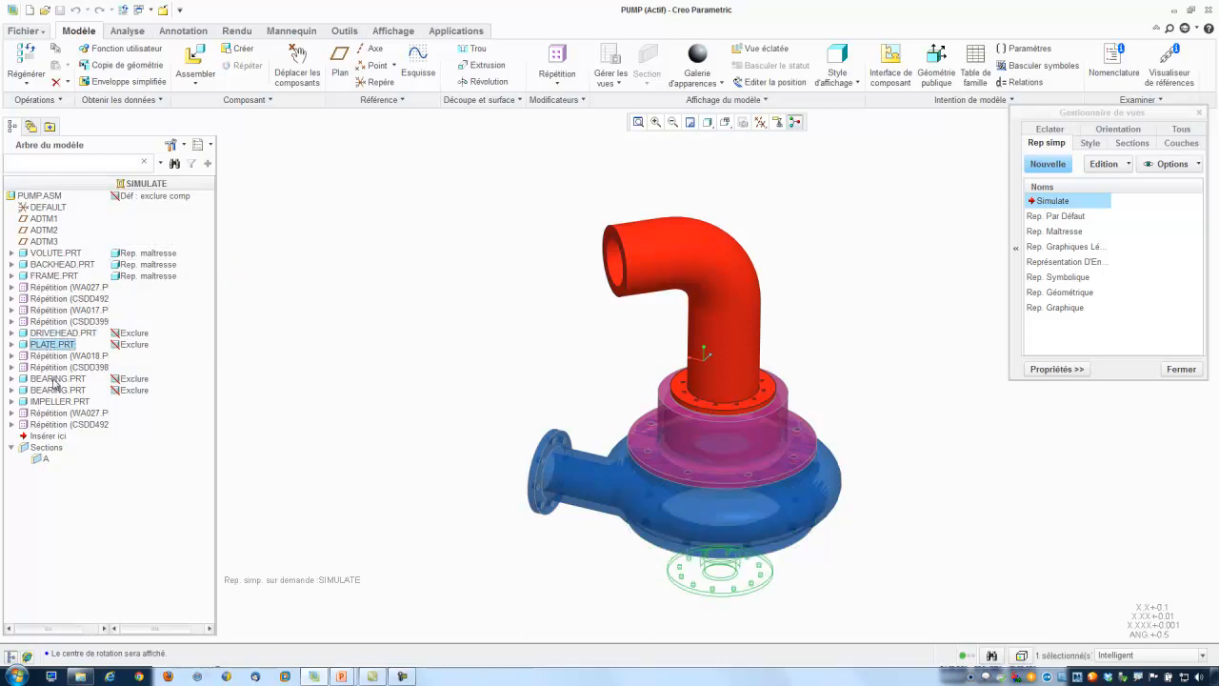
pyautogui.click(53, 379)
pyautogui.click(55, 392)
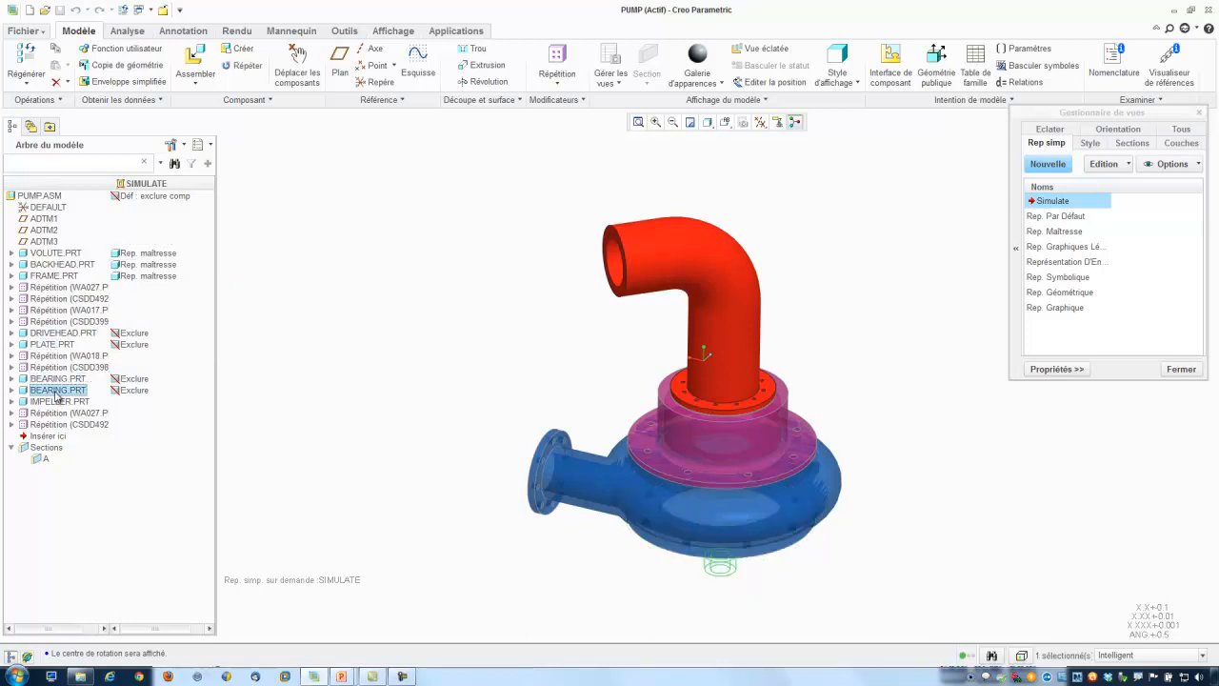
pyautogui.click(55, 403)
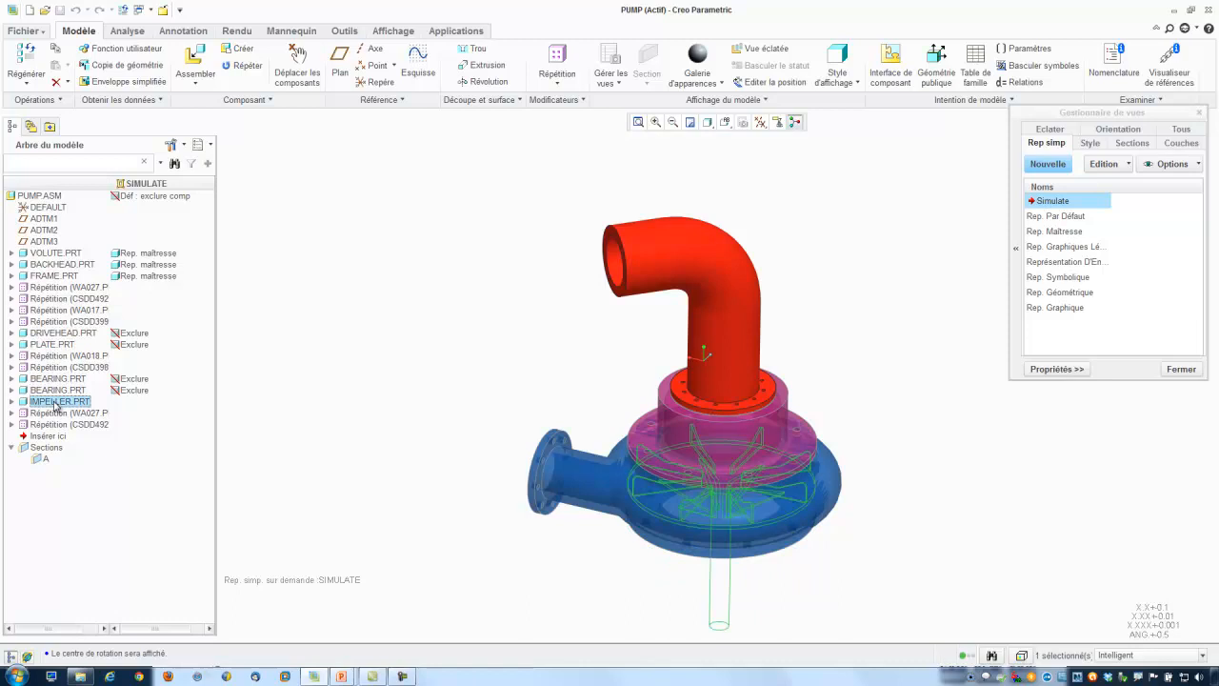
pyautogui.click(300, 399)
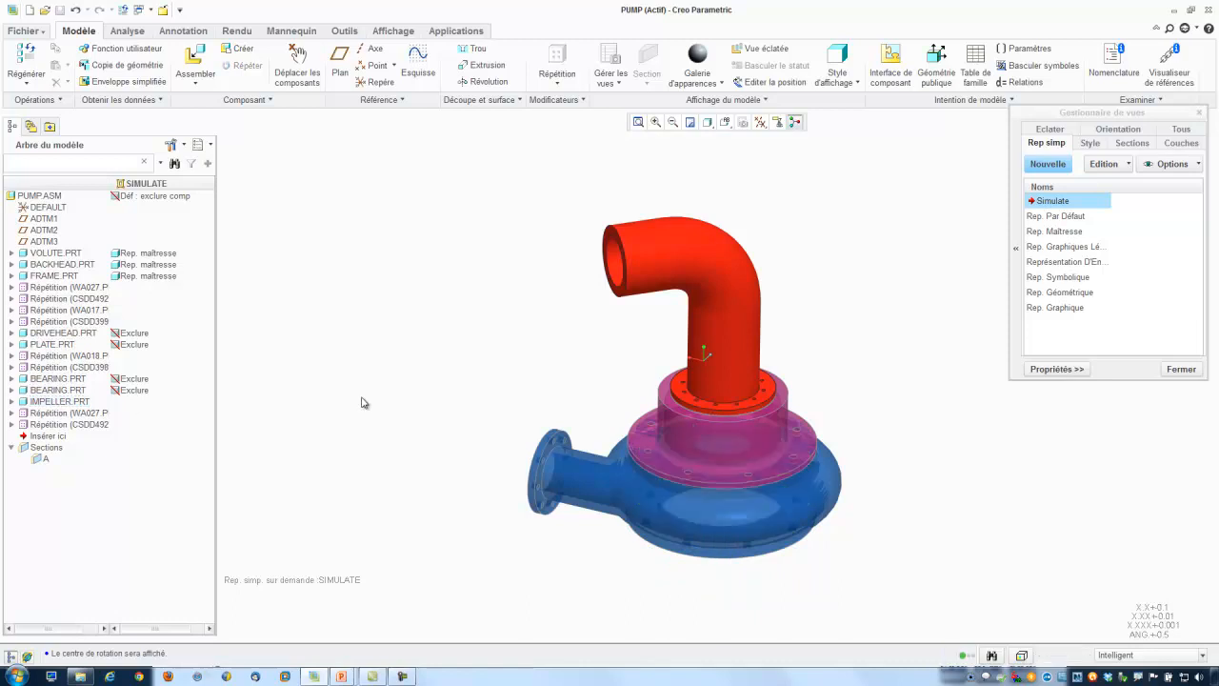
pyautogui.click(1188, 372)
# Open the simplified pump assembly in the Simulate structural analysis application.
pyautogui.moveTo(902, 483)
pyautogui.mouseDown(button='middle')
pyautogui.moveTo(957, 414)
pyautogui.moveTo(874, 482)
pyautogui.mouseUp(button='middle')
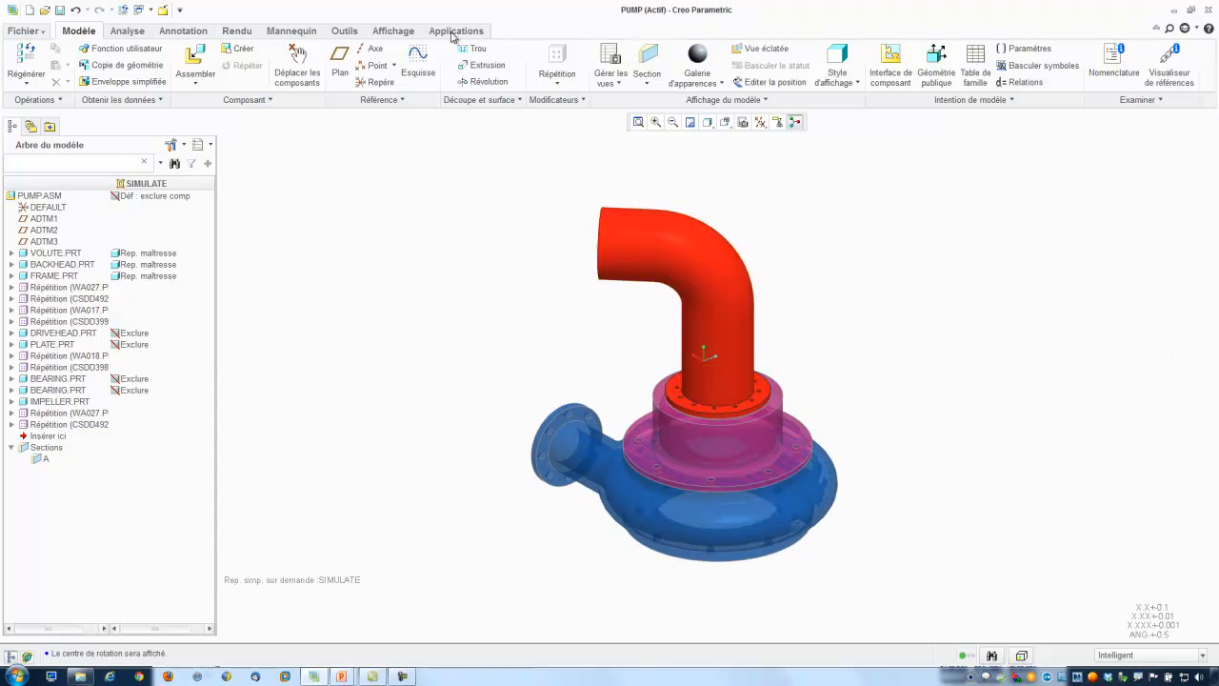
pyautogui.click(453, 34)
pyautogui.click(341, 63)
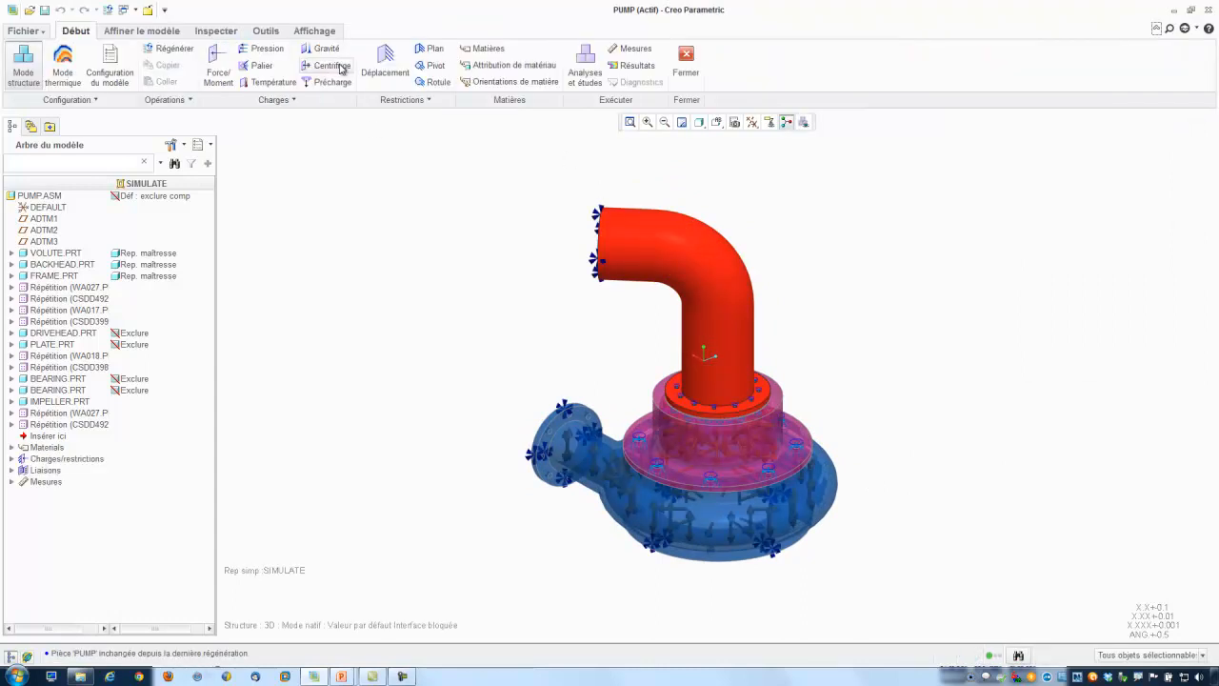
# Expand the pump's loads and constraints and open the definition of Constraint1 to examine its surfaces and blocked translations.
pyautogui.moveTo(457, 411); pyautogui.dragTo(517, 416, button='middle')
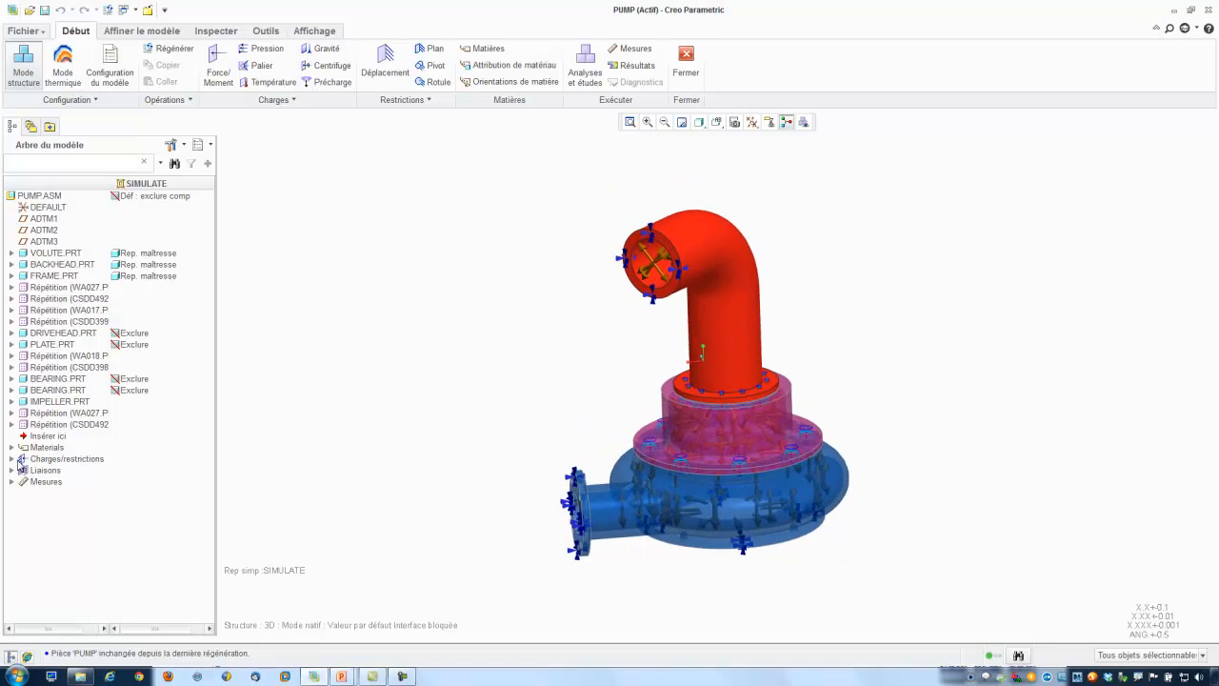
pyautogui.click(12, 459)
pyautogui.click(25, 470)
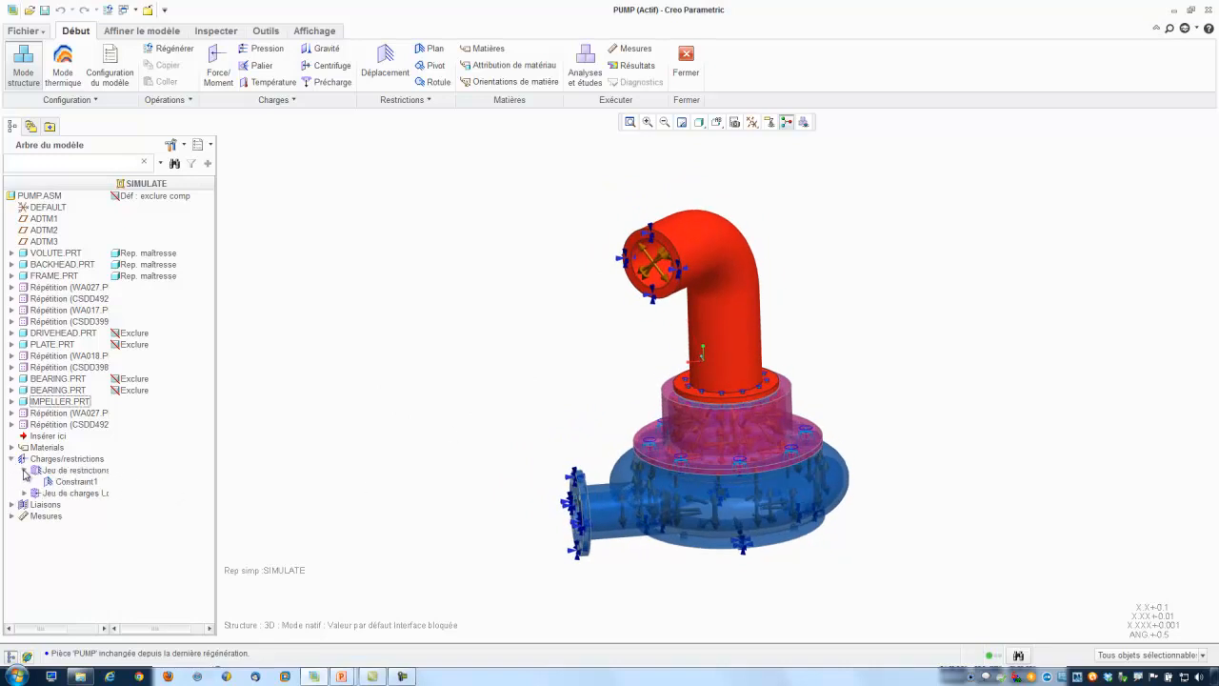
pyautogui.rightClick(71, 481)
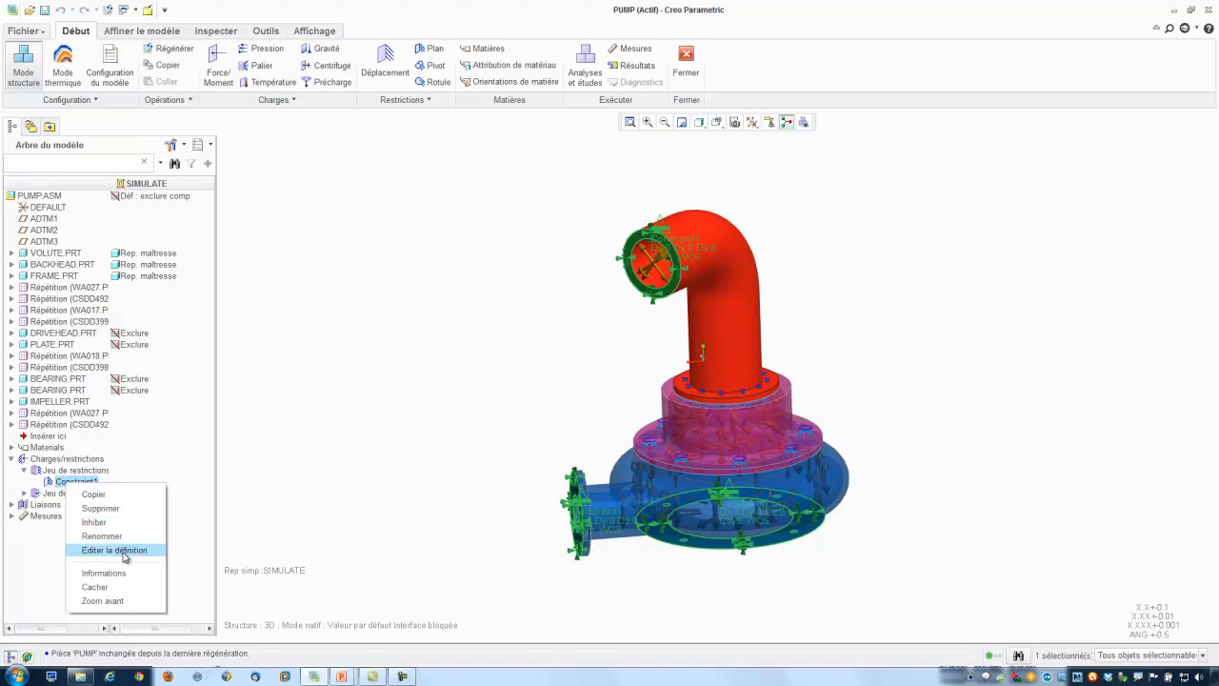
pyautogui.click(115, 549)
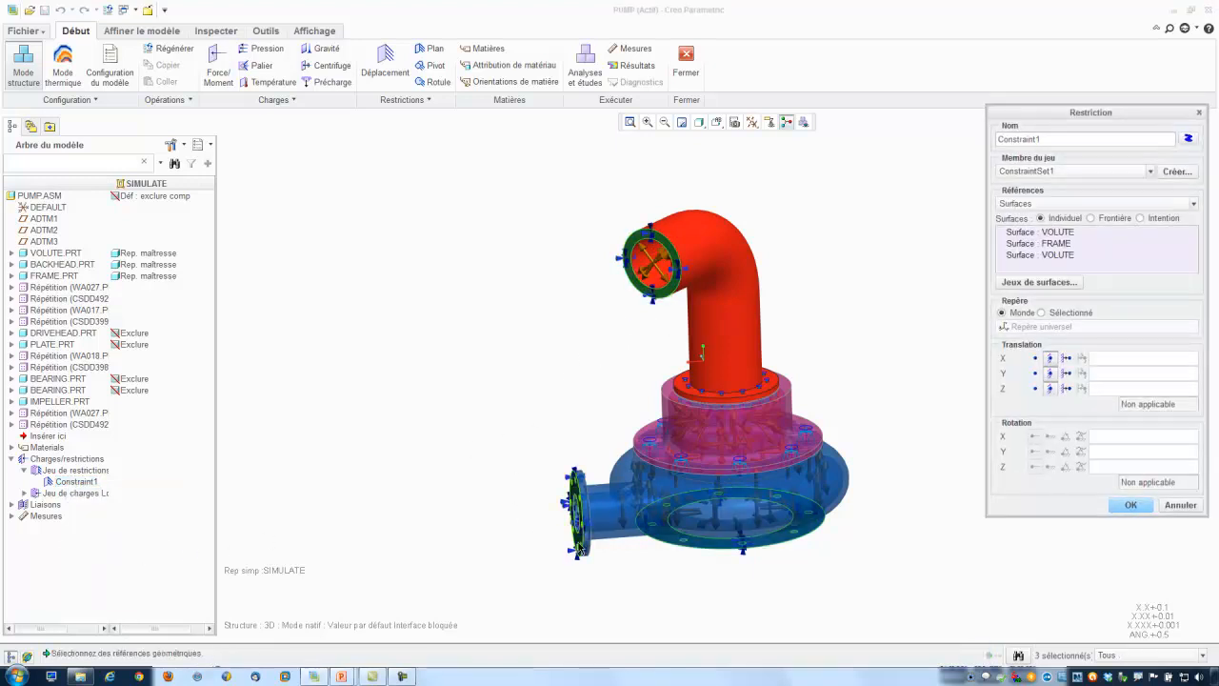
# Examine each VOLUTE and FRAME surface referenced by Constraint1 and its translation settings, then close the constraint definition.
pyautogui.click(1021, 231)
pyautogui.click(1021, 244)
pyautogui.click(1021, 255)
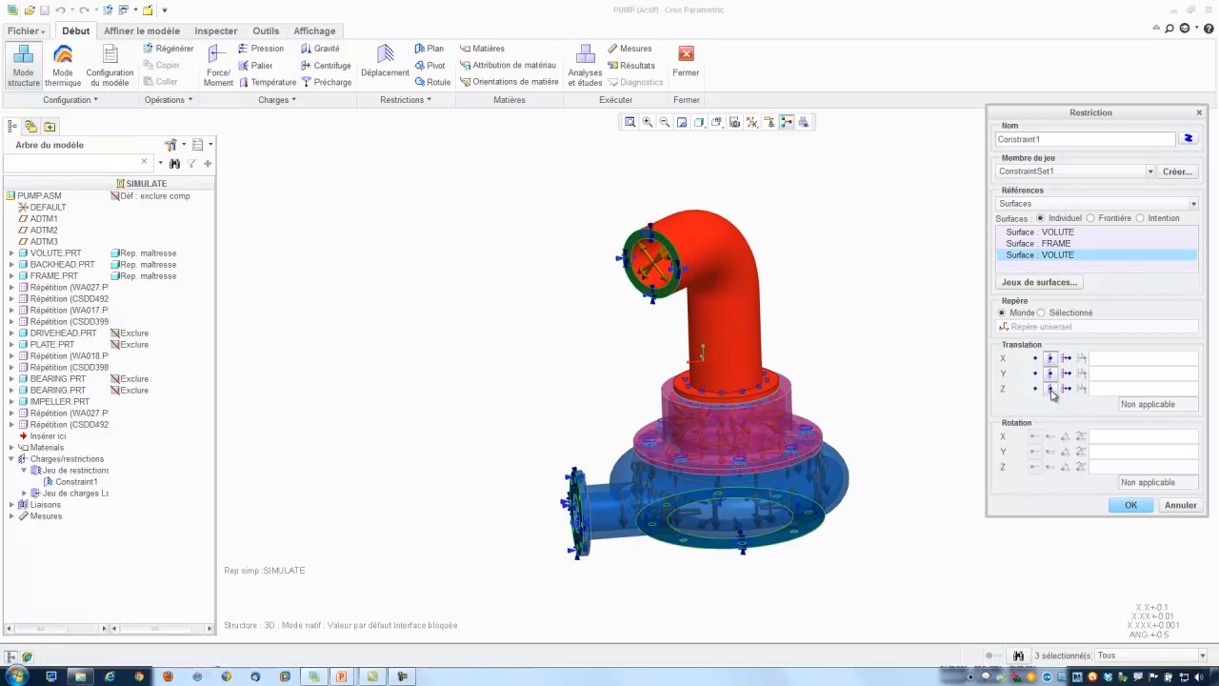
pyautogui.click(1131, 507)
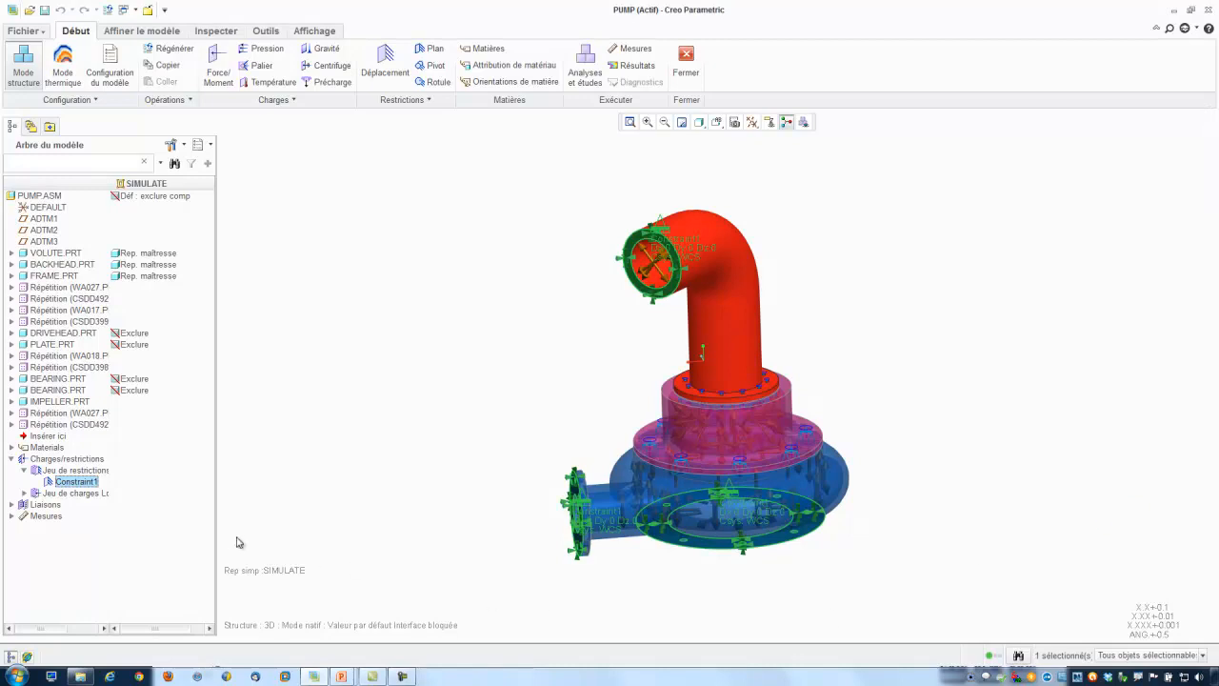
# Open the definition of Load1 in the load set, review its pressurised surfaces and pressure value, and close it.
pyautogui.click(24, 493)
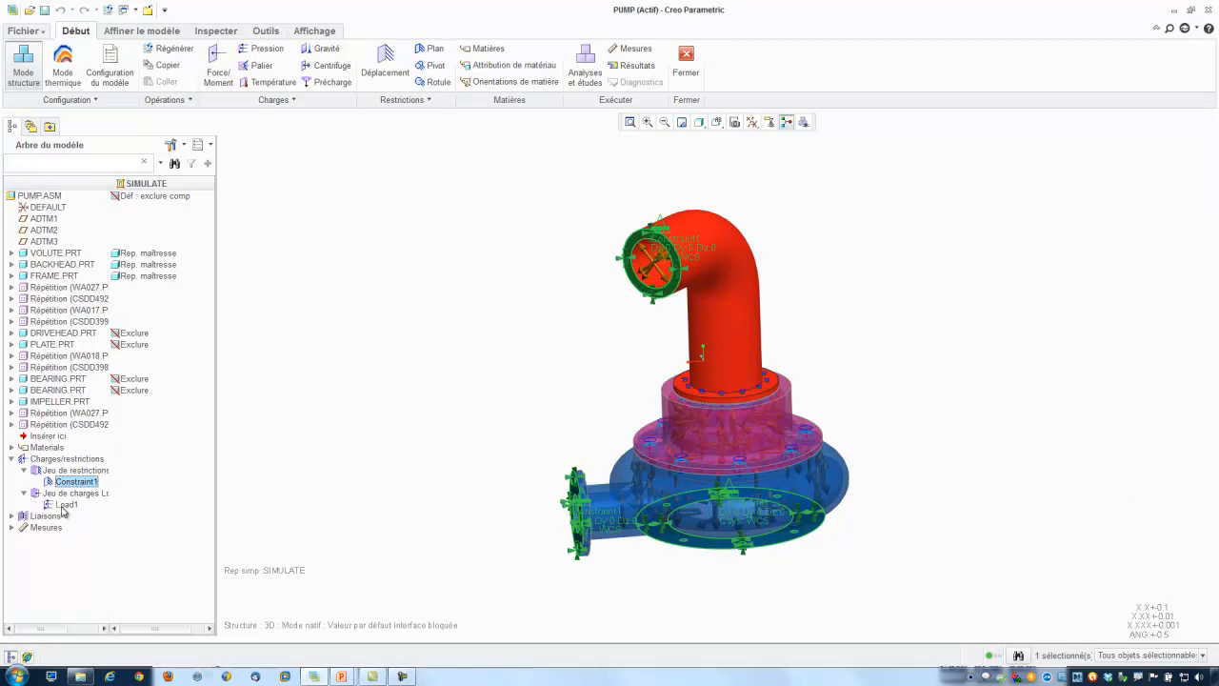
pyautogui.rightClick(64, 504)
pyautogui.click(131, 575)
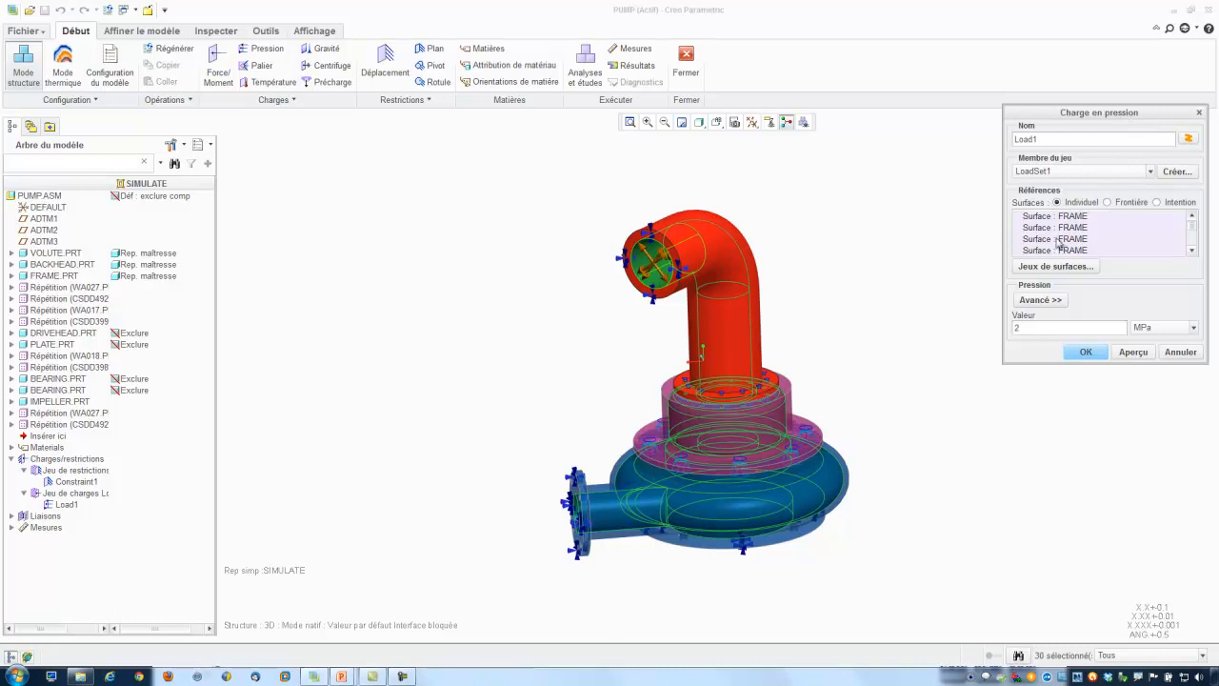
pyautogui.scroll(-1, 1055, 246)
pyautogui.scroll(-4, 1055, 244)
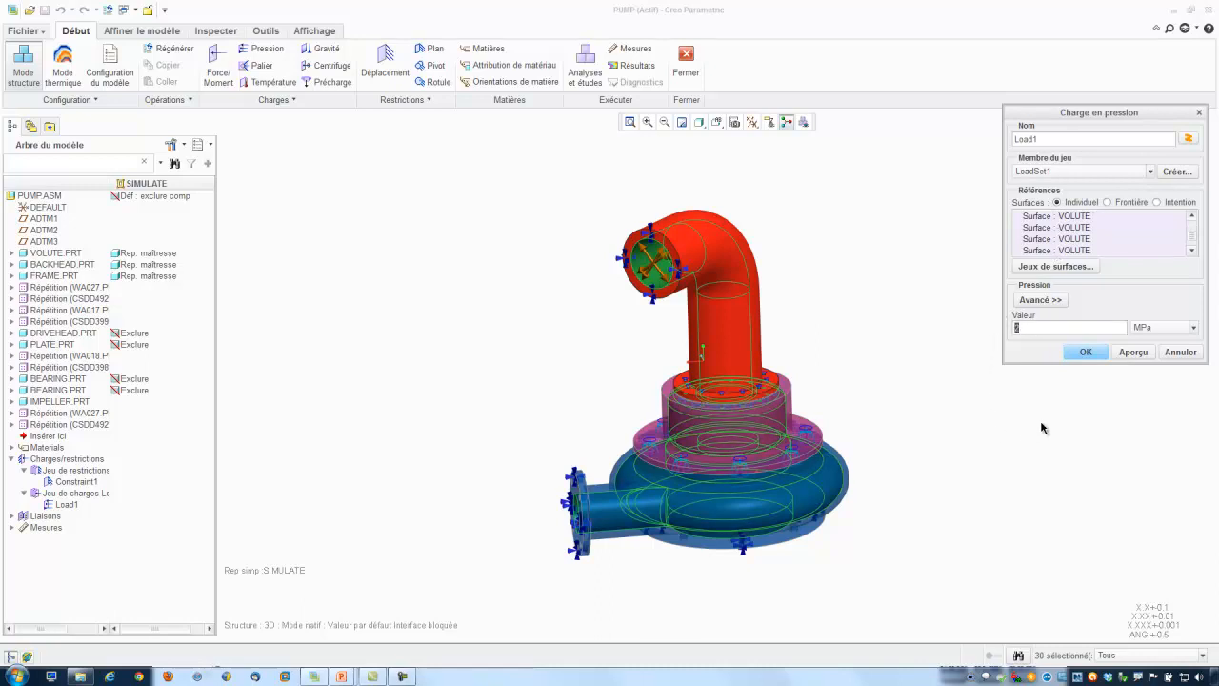
pyautogui.click(1084, 352)
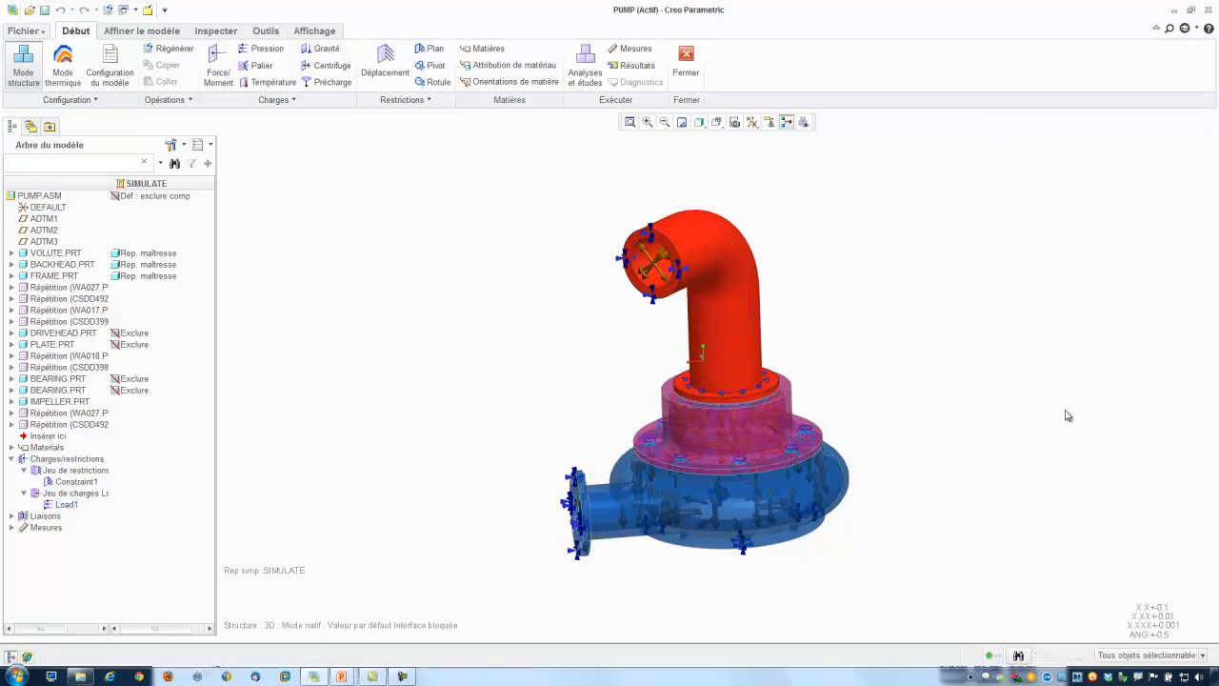
# Expand the connections and their bolts in the model tree and widen the name column to read the fastener names.
pyautogui.moveTo(789, 610)
pyautogui.mouseDown(button='middle')
pyautogui.moveTo(789, 574)
pyautogui.moveTo(729, 593)
pyautogui.moveTo(710, 571)
pyautogui.moveTo(683, 580)
pyautogui.moveTo(707, 582)
pyautogui.mouseUp(button='middle')
pyautogui.scroll(-4, 727, 583)
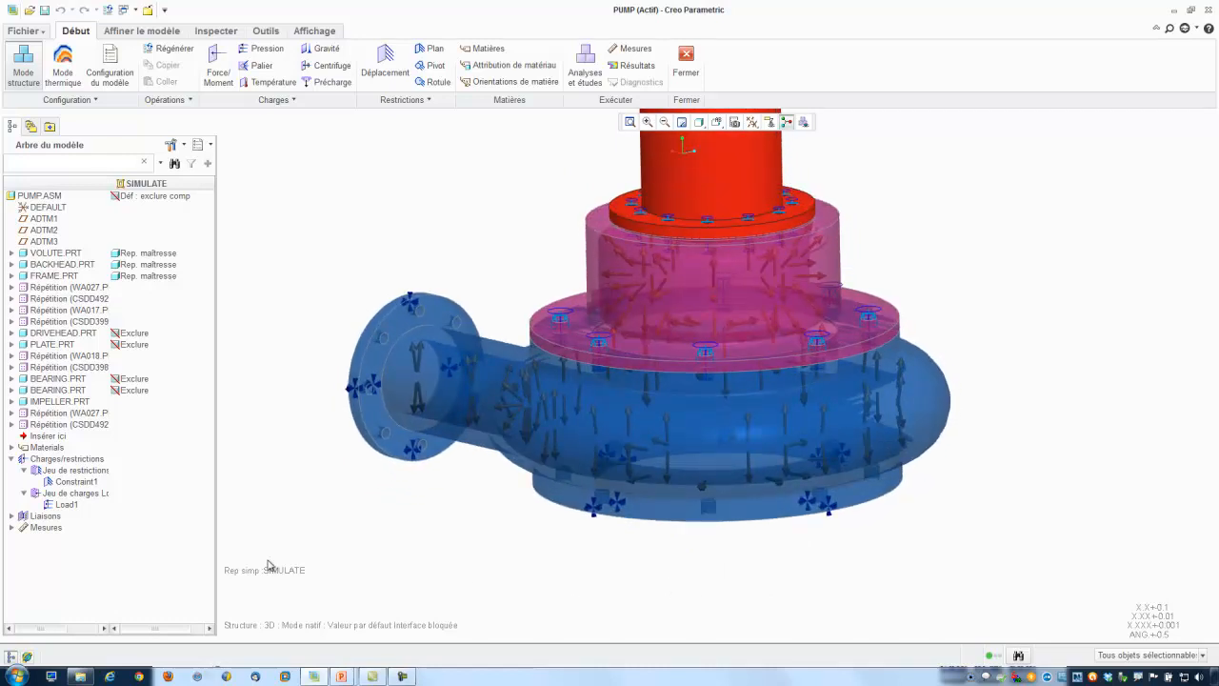
pyautogui.click(11, 516)
pyautogui.click(24, 527)
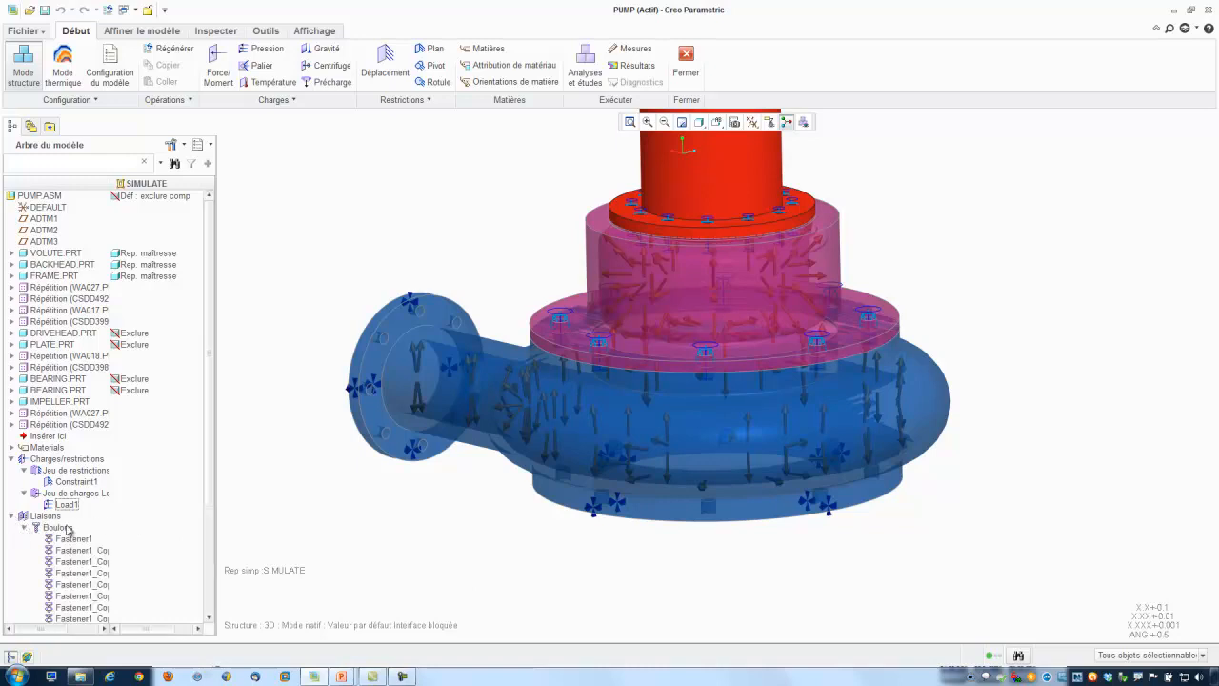
pyautogui.scroll(-5, 58, 529)
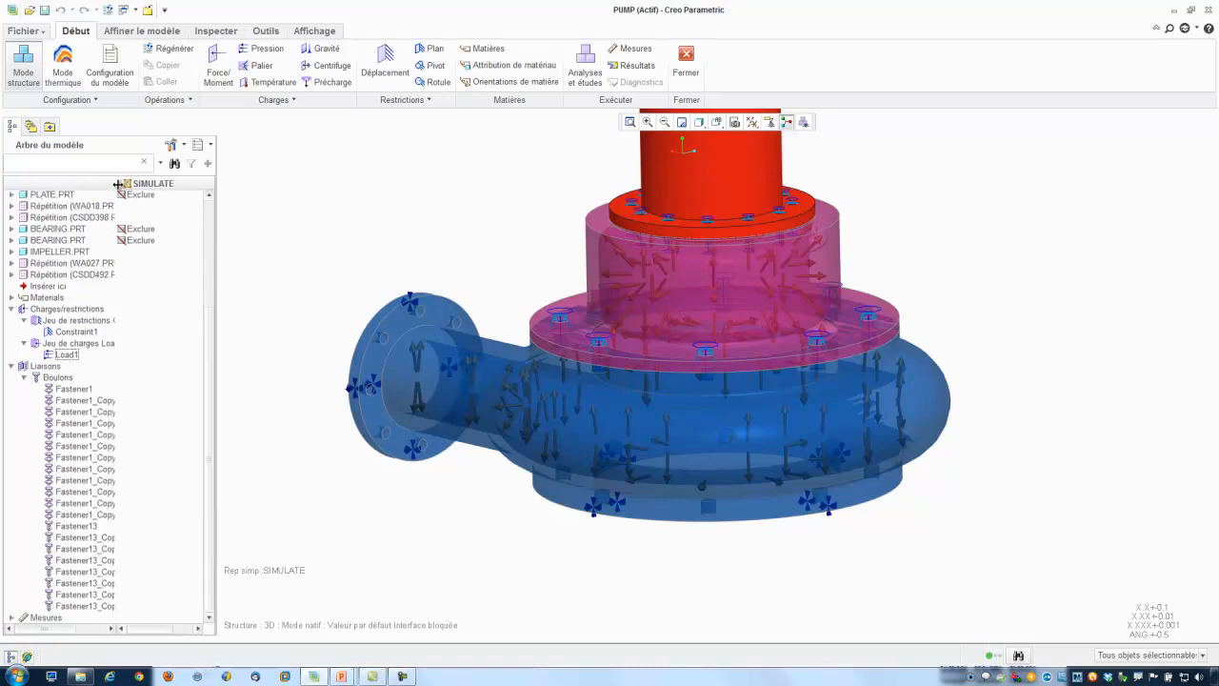
pyautogui.moveTo(113, 183); pyautogui.dragTo(159, 191)
# Open the definition of Fastener1 and examine its FRAME and BACKHEAD edge references on the pump.
pyautogui.rightClick(76, 391)
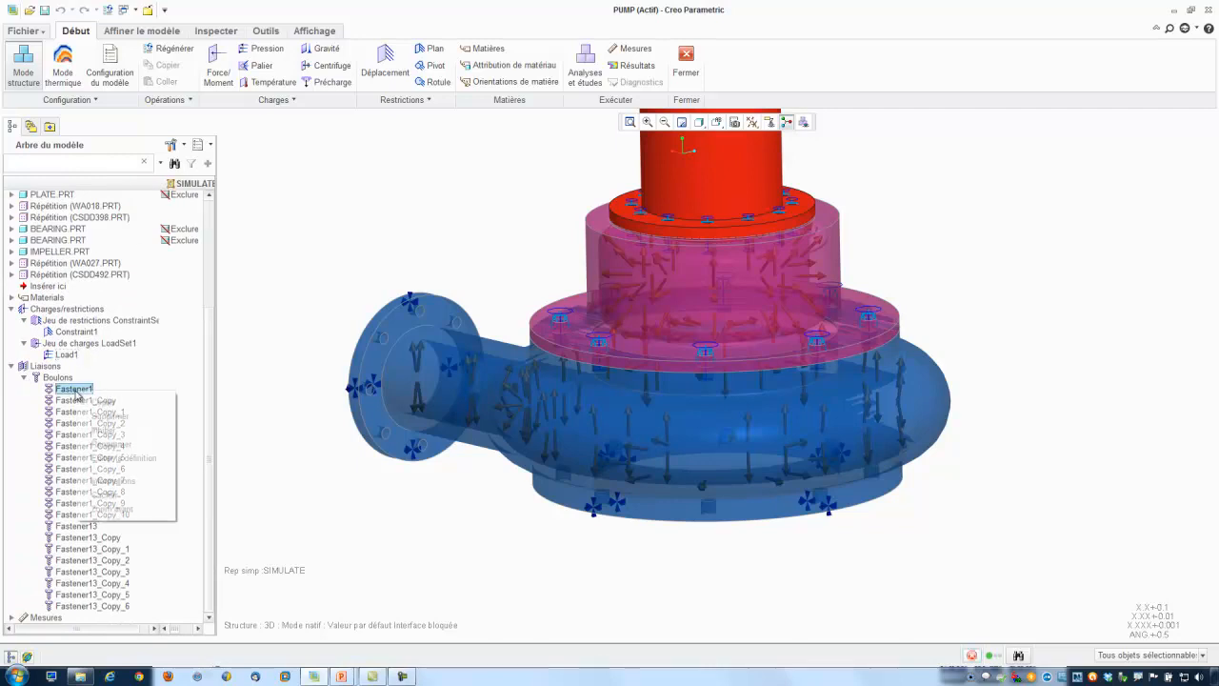
pyautogui.click(124, 458)
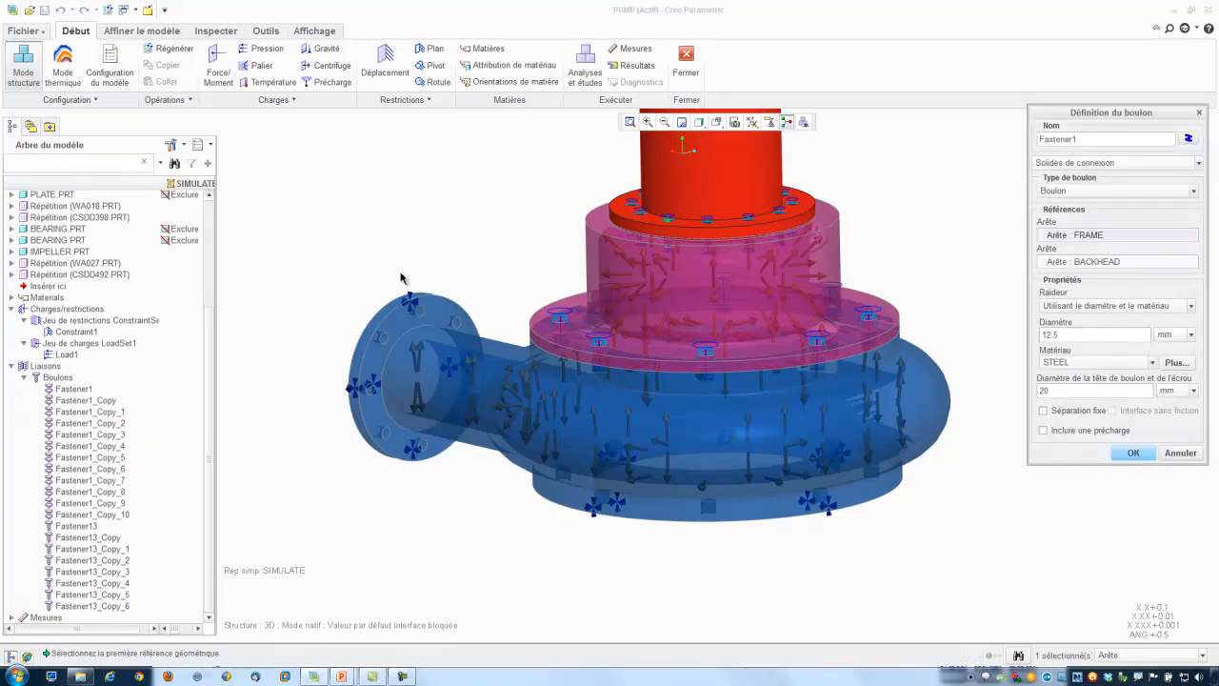
pyautogui.scroll(-2, 672, 226)
pyautogui.scroll(-5, 671, 223)
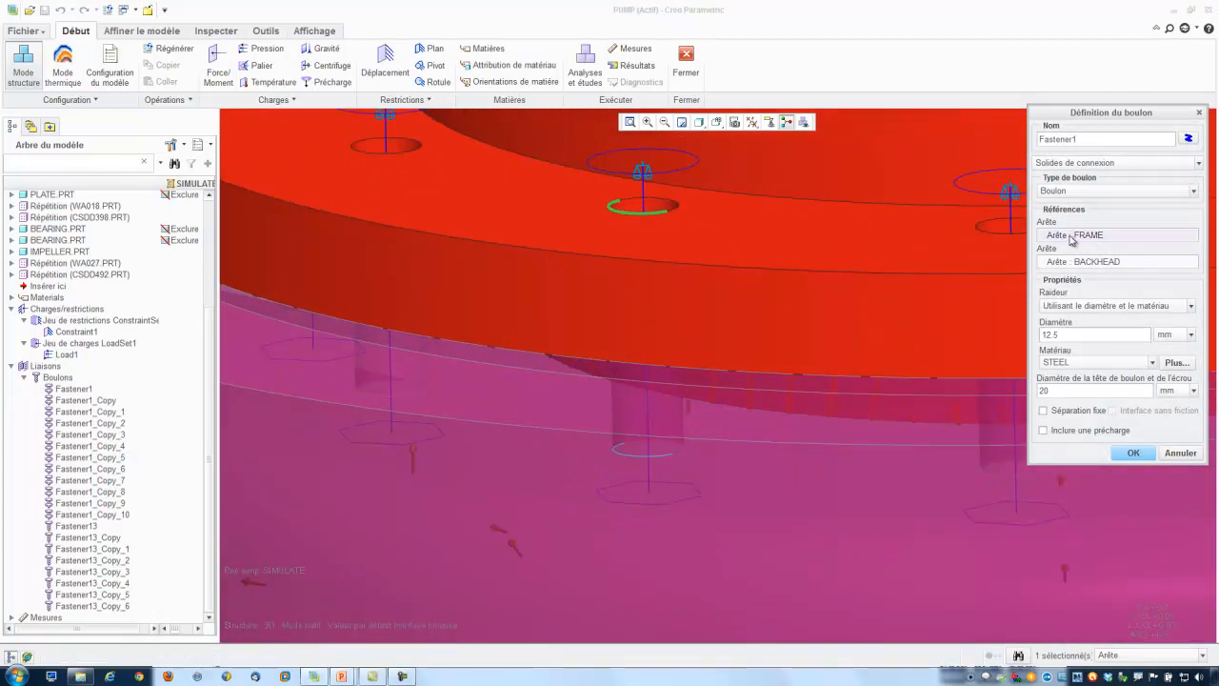
pyautogui.click(1057, 264)
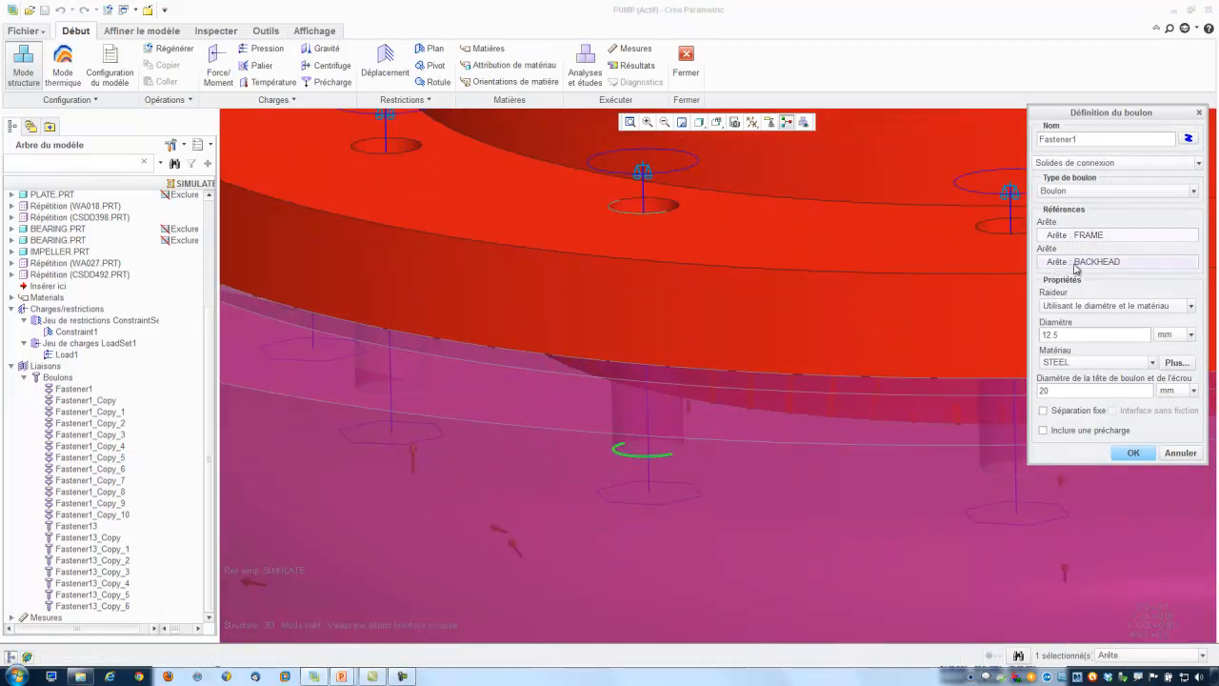
# Review Fastener1's type options, diameter and material, keep the Boulon type, and confirm the definition.
pyautogui.click(1082, 193)
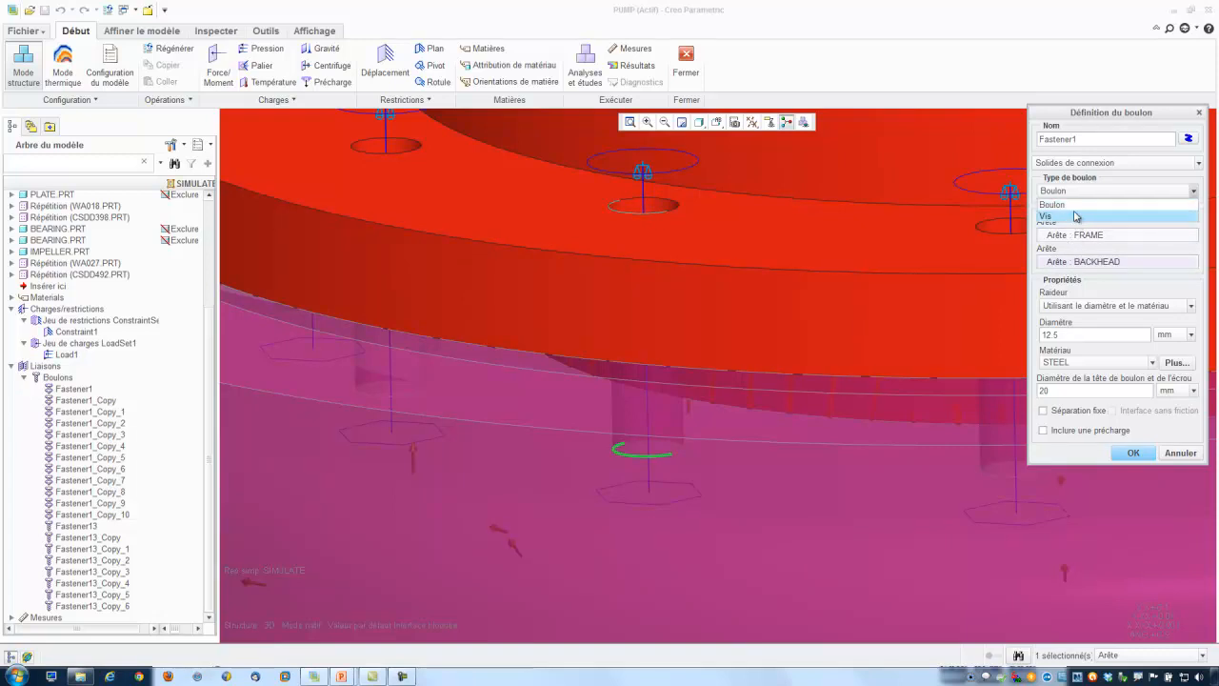
pyautogui.click(1074, 205)
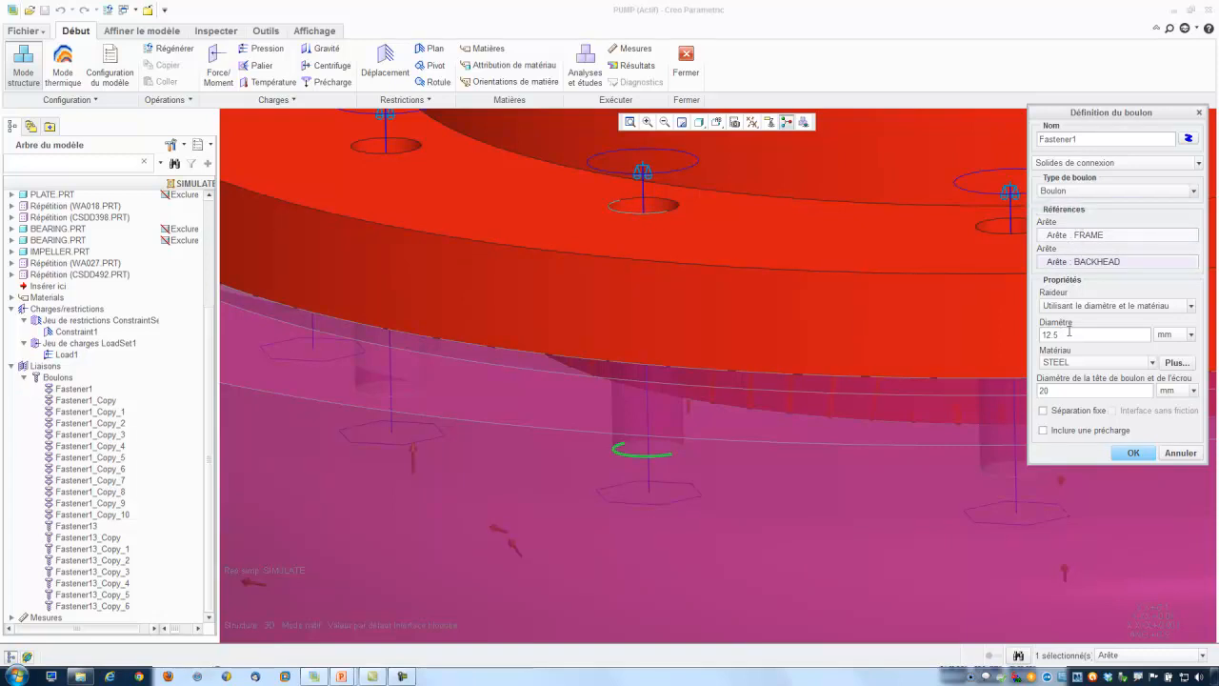
pyautogui.moveTo(1082, 334); pyautogui.dragTo(1042, 335)
pyautogui.click(1111, 363)
pyautogui.click(1111, 367)
pyautogui.click(1127, 454)
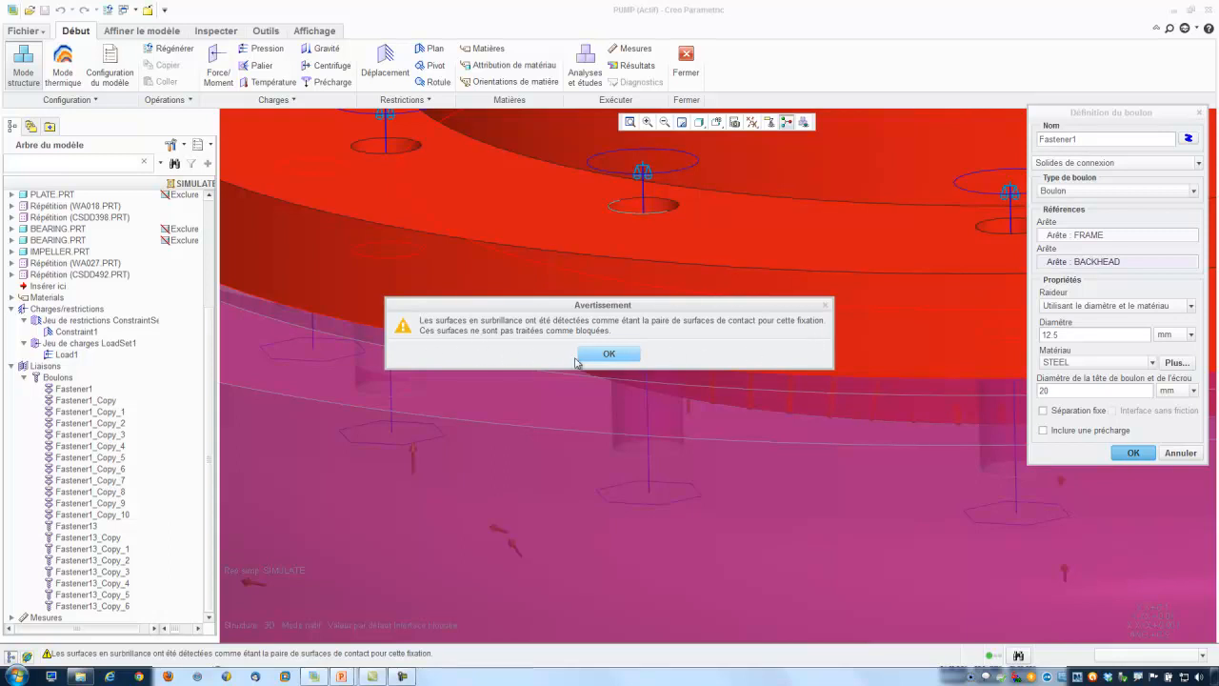
pyautogui.click(609, 354)
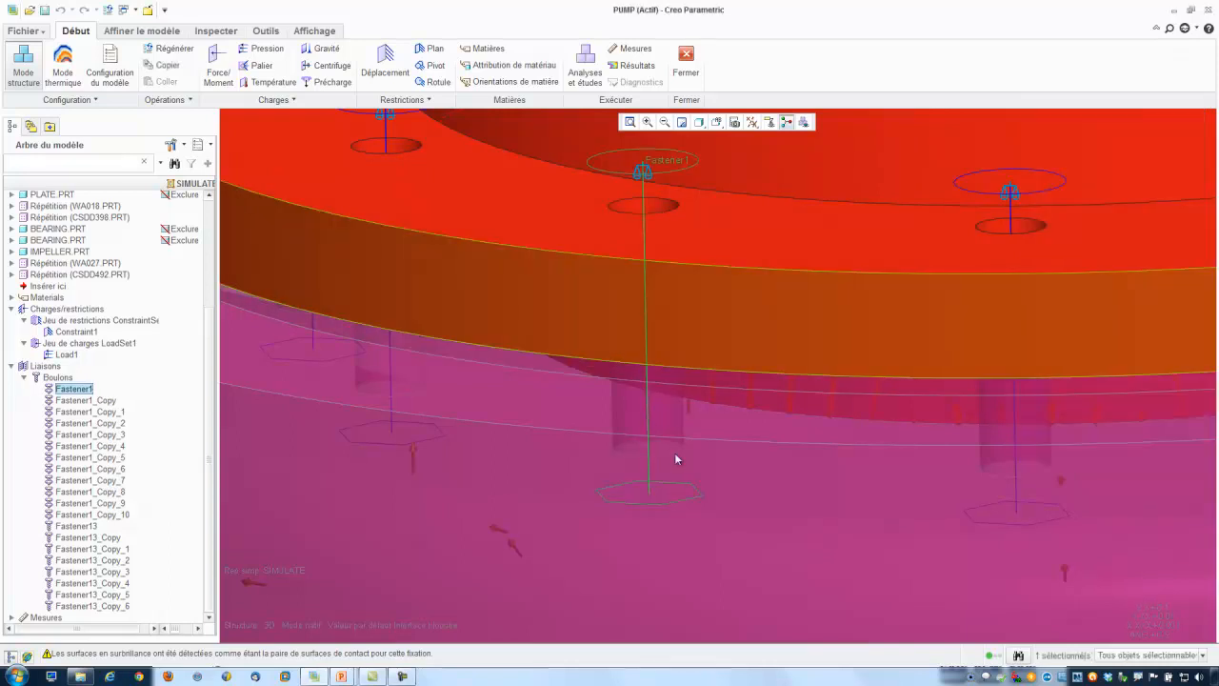
# Open the definition of Fastener13_Copy, examine its type, edge references and properties, and confirm it.
pyautogui.scroll(-5, 667, 409)
pyautogui.scroll(-5, 670, 382)
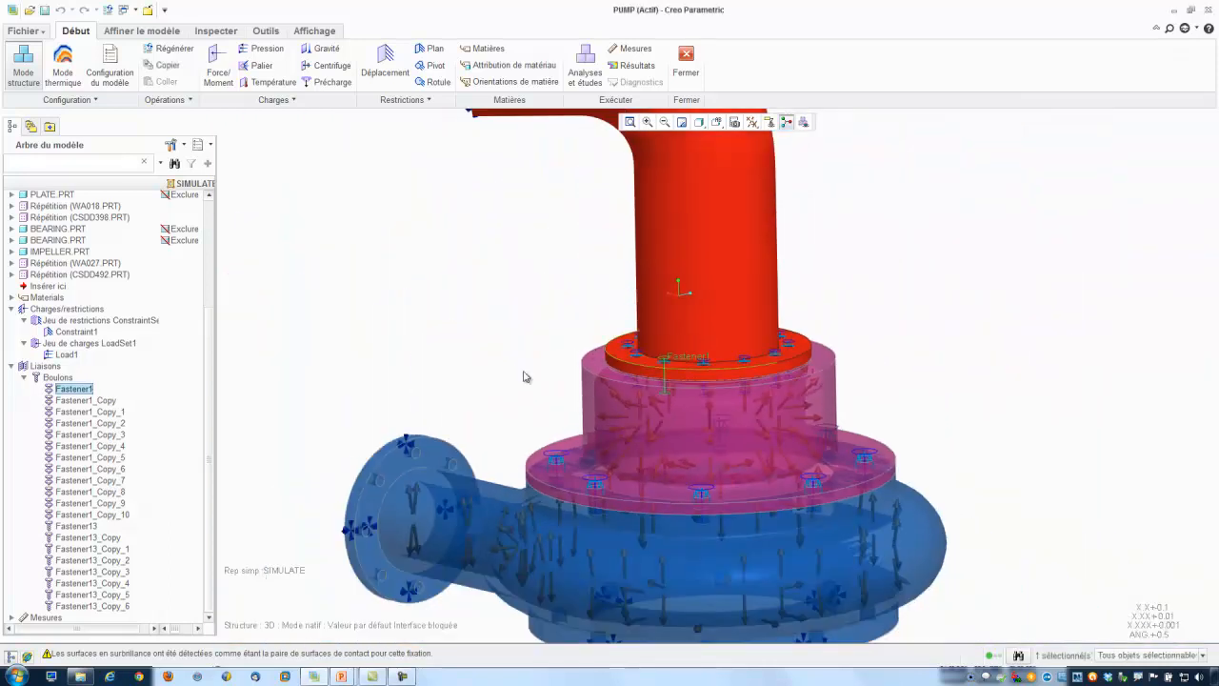
pyautogui.rightClick(86, 539)
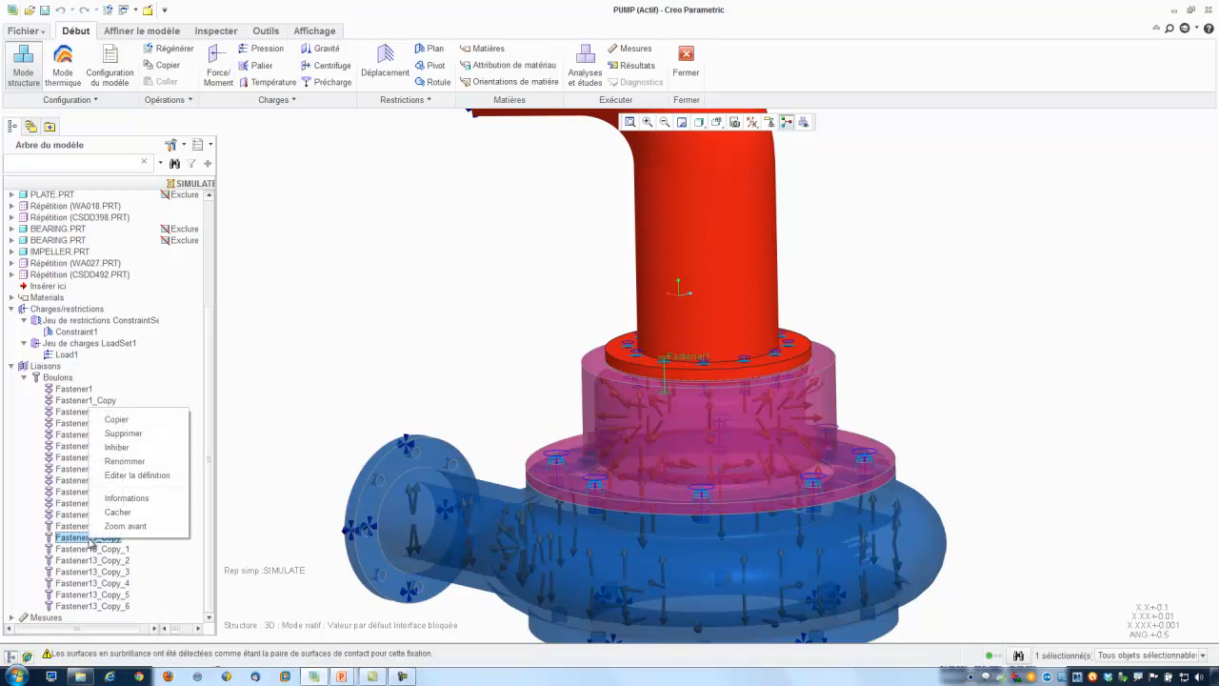
pyautogui.click(124, 474)
pyautogui.scroll(6, 594, 483)
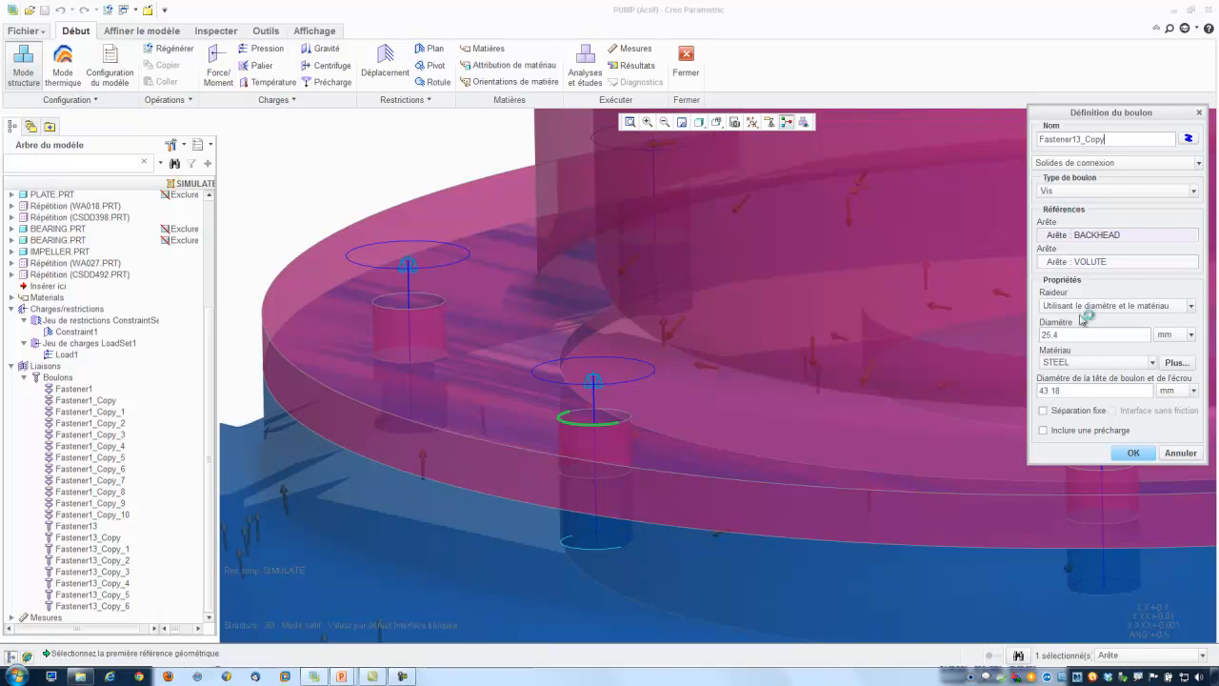
pyautogui.click(1133, 454)
pyautogui.click(610, 354)
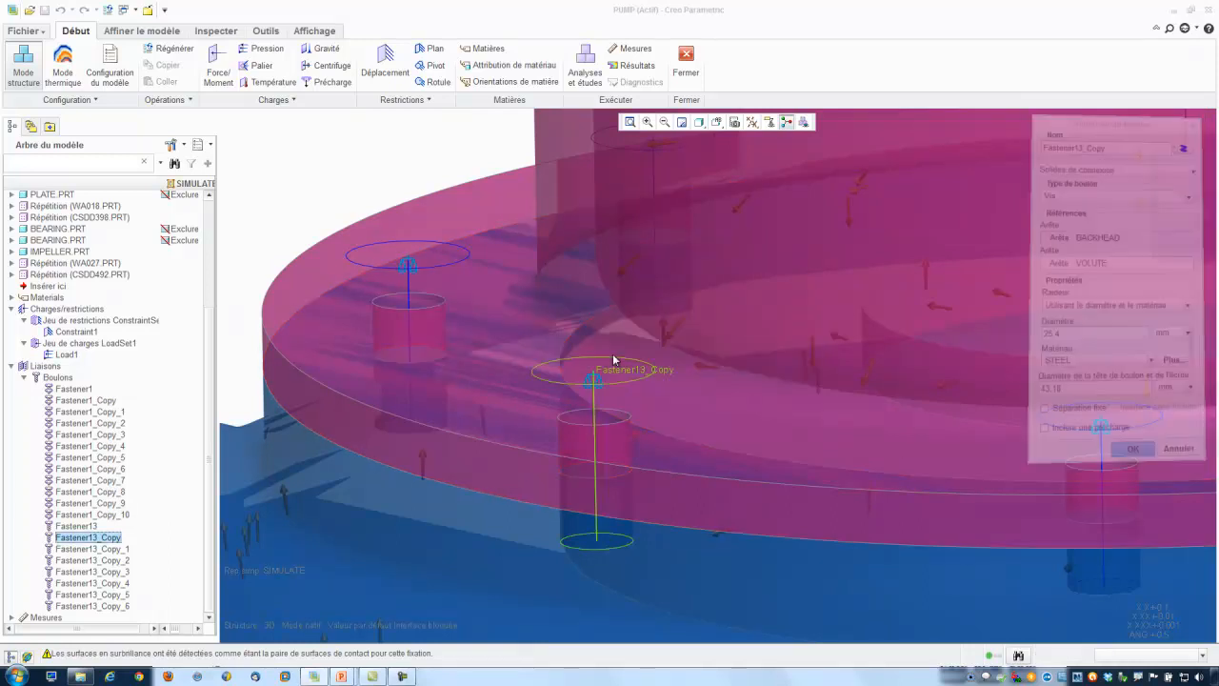
# Create a static analysis named Analyse_Statique for the pump using ConstraintSet1 and LoadSet1 with the single-pass adaptive method.
pyautogui.scroll(10, 564, 371)
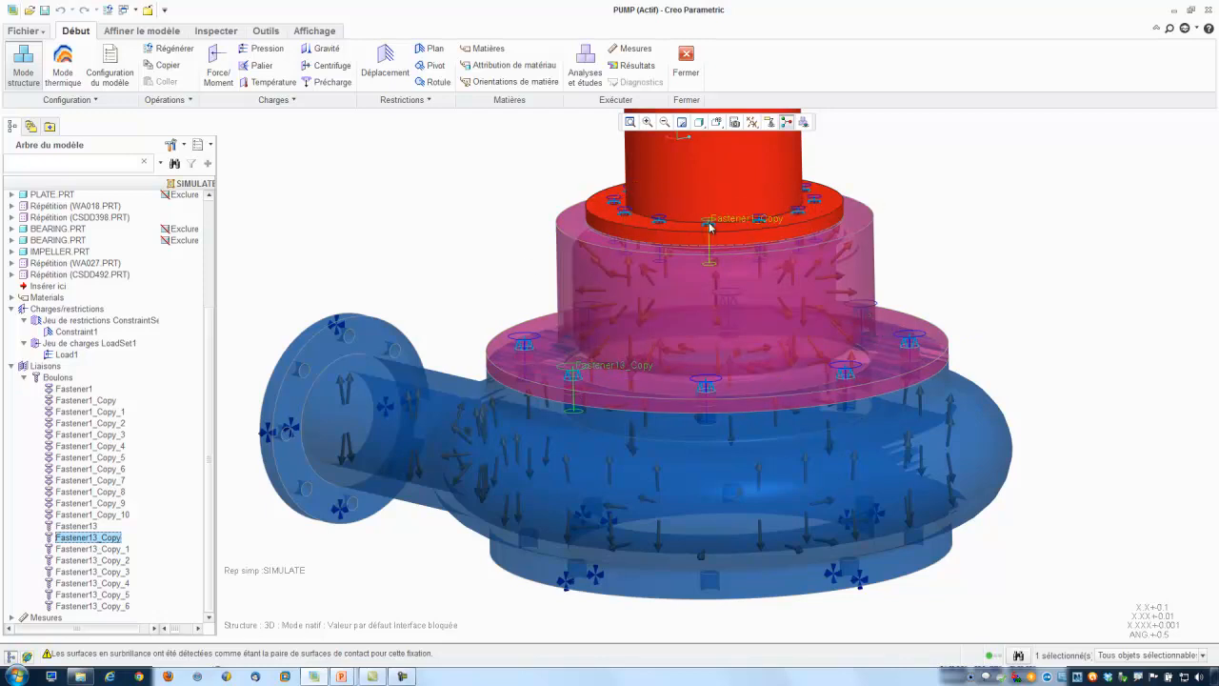
pyautogui.scroll(-5, 823, 339)
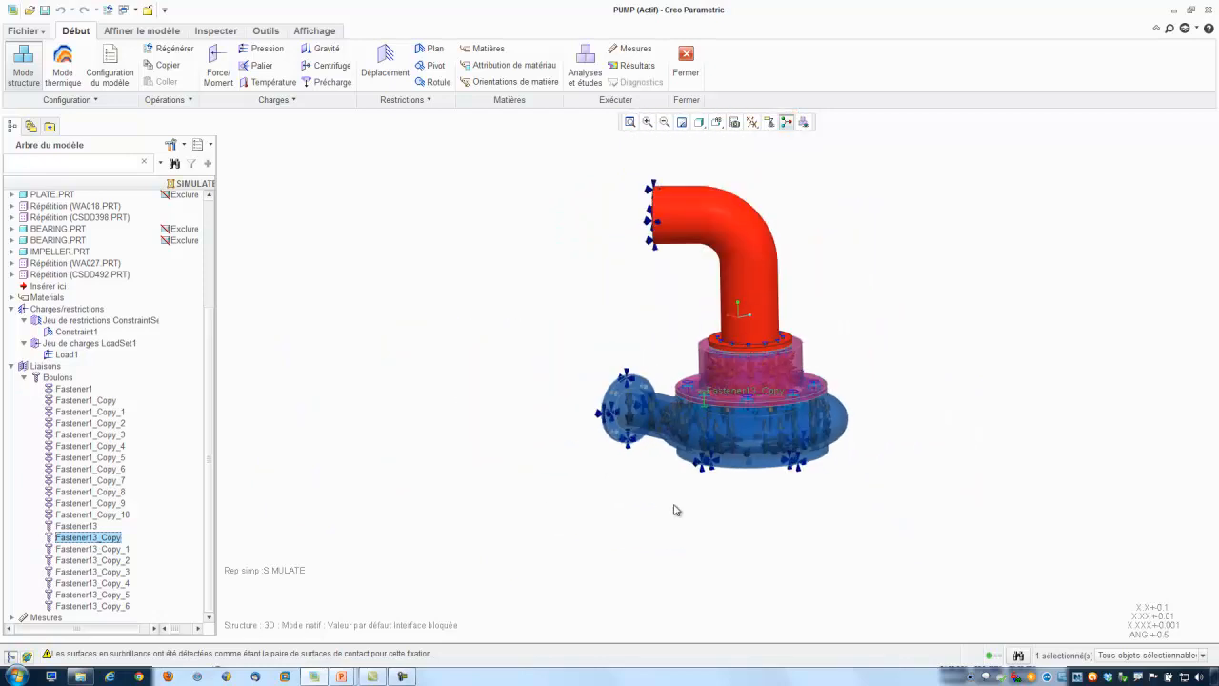
pyautogui.scroll(1, 815, 274)
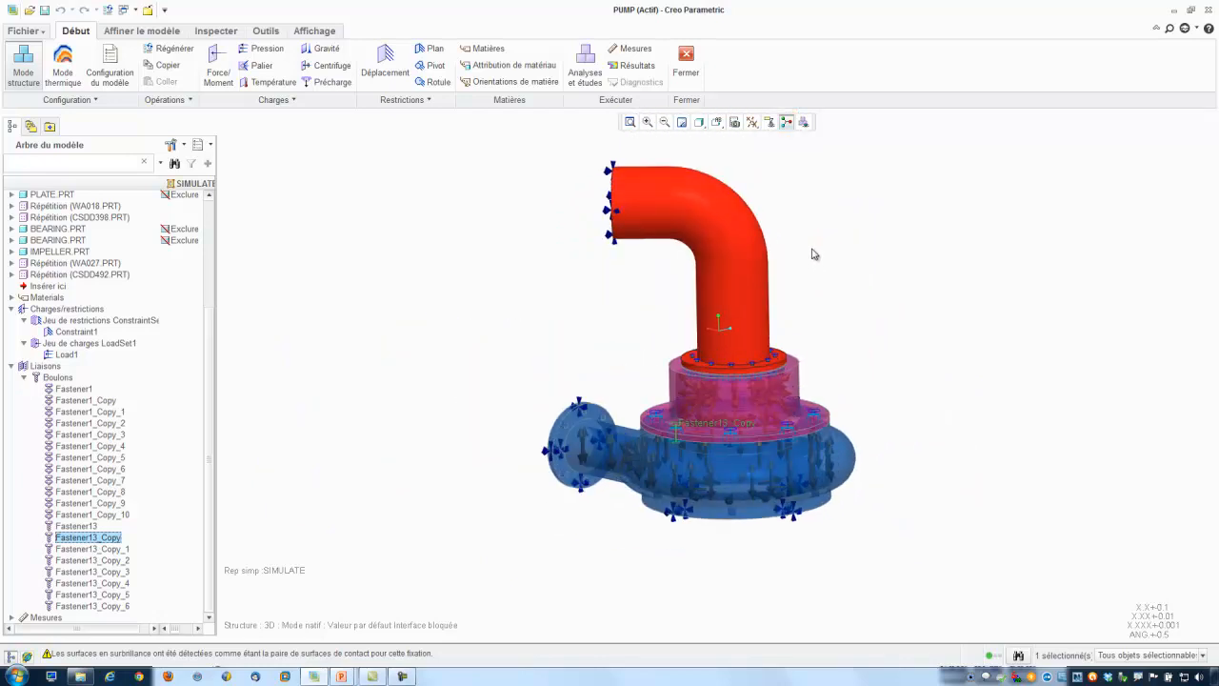
pyautogui.click(583, 79)
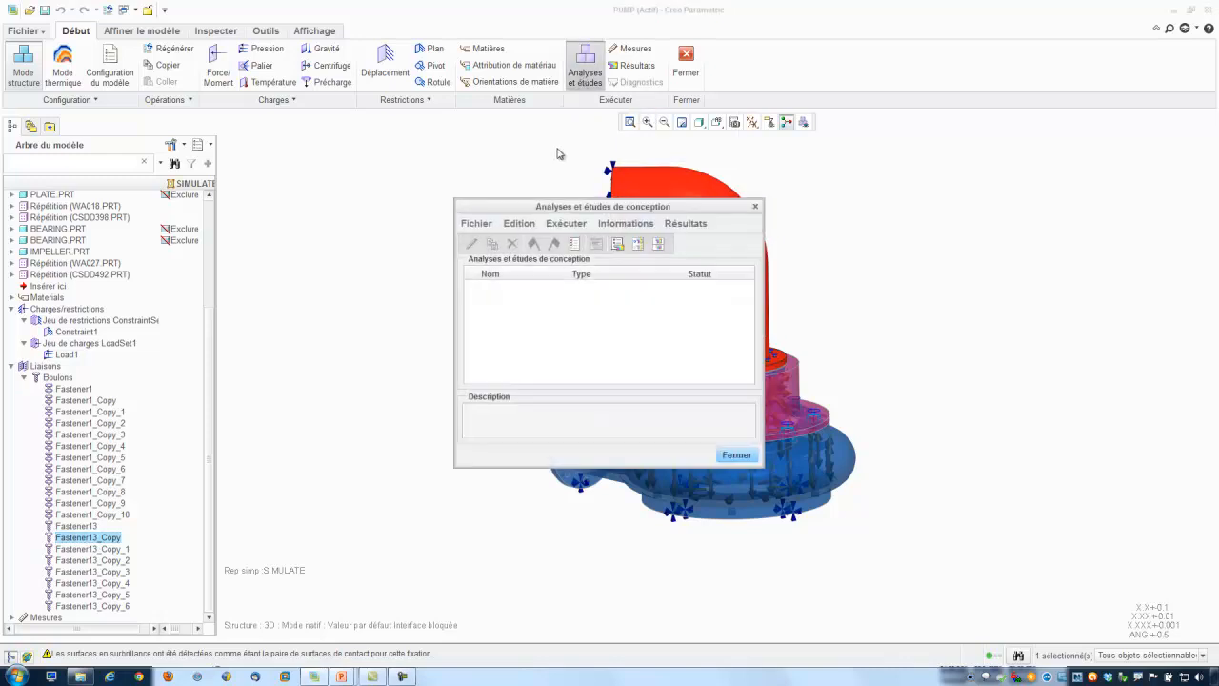
pyautogui.click(469, 232)
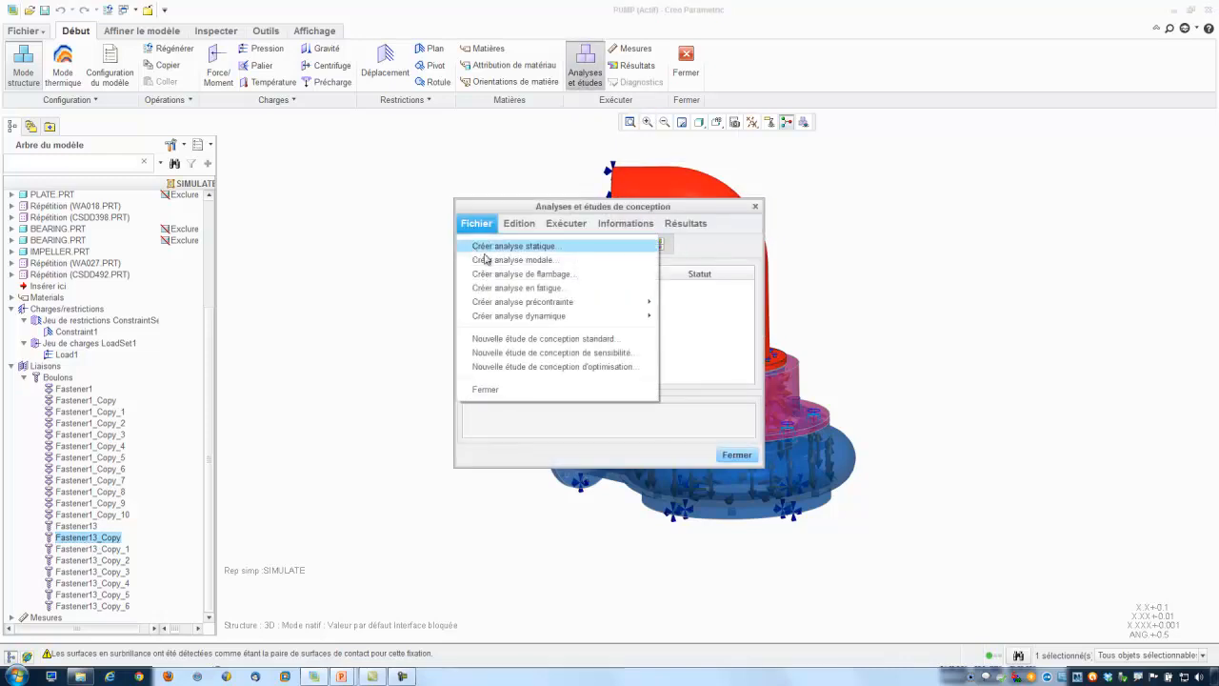
pyautogui.click(519, 247)
pyautogui.moveTo(464, 95); pyautogui.dragTo(414, 96)
pyautogui.write('Analyse_Statique')
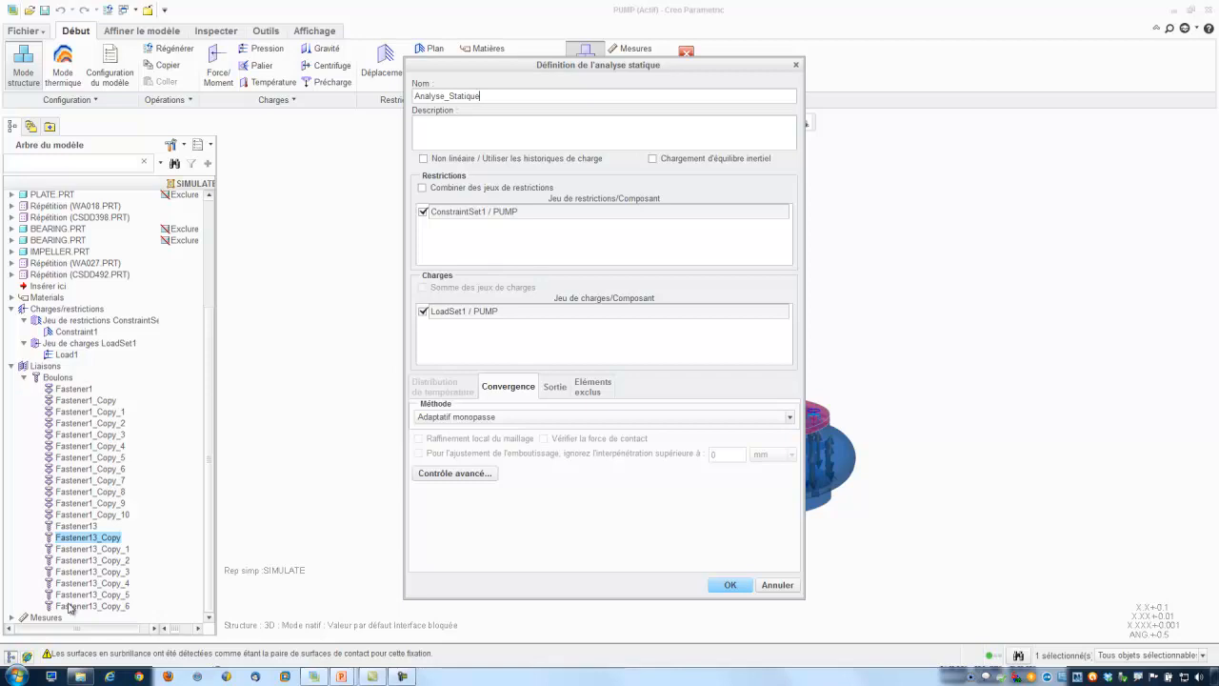
pyautogui.click(729, 585)
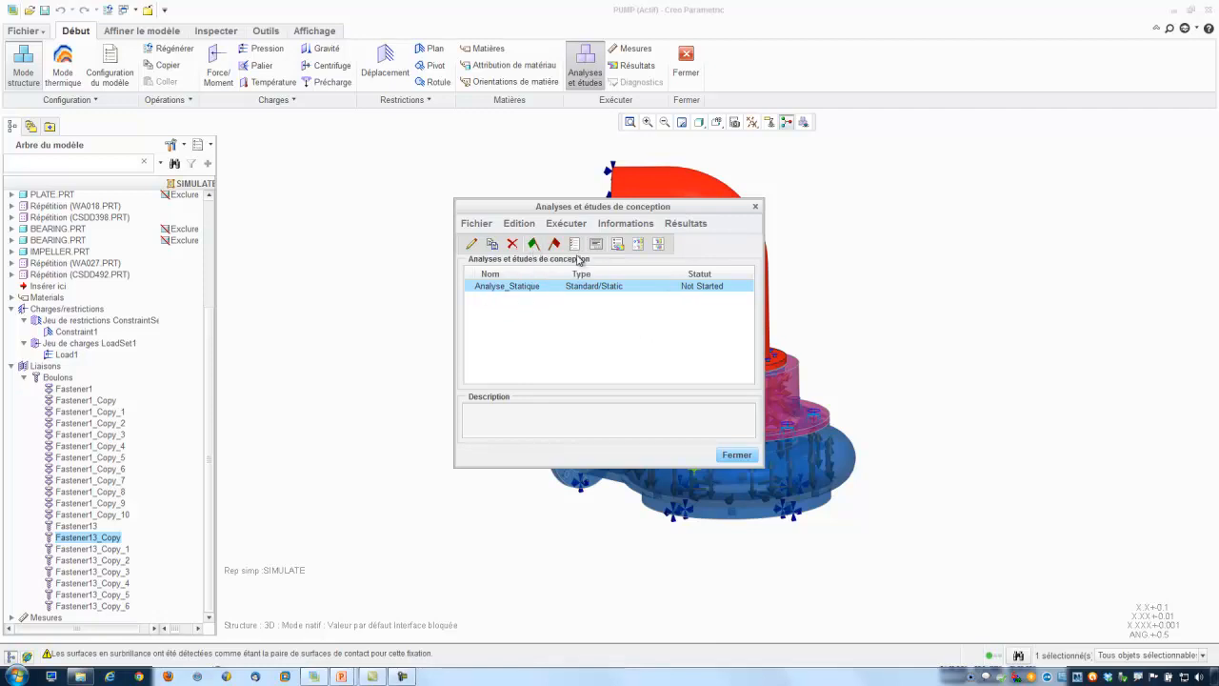
# Display the results of Analyse_Statique as a displacement magnitude fringe in mm, with continuous tones on the deformed shape.
pyautogui.click(619, 245)
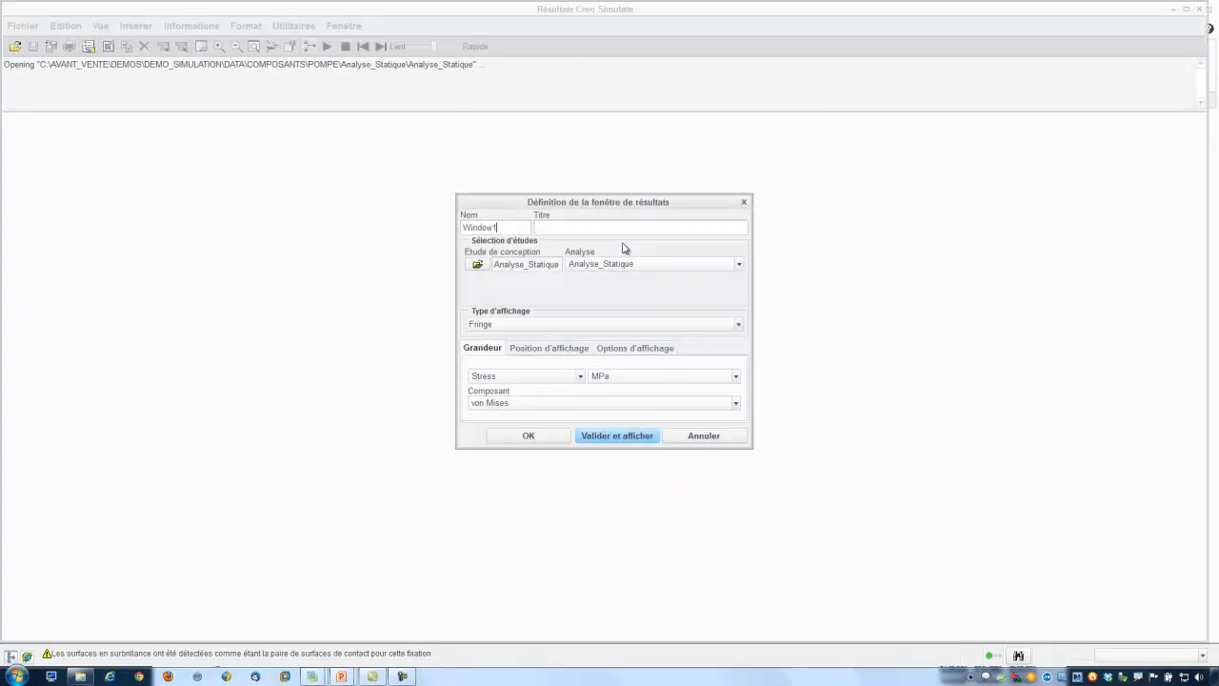
pyautogui.click(580, 377)
pyautogui.click(506, 403)
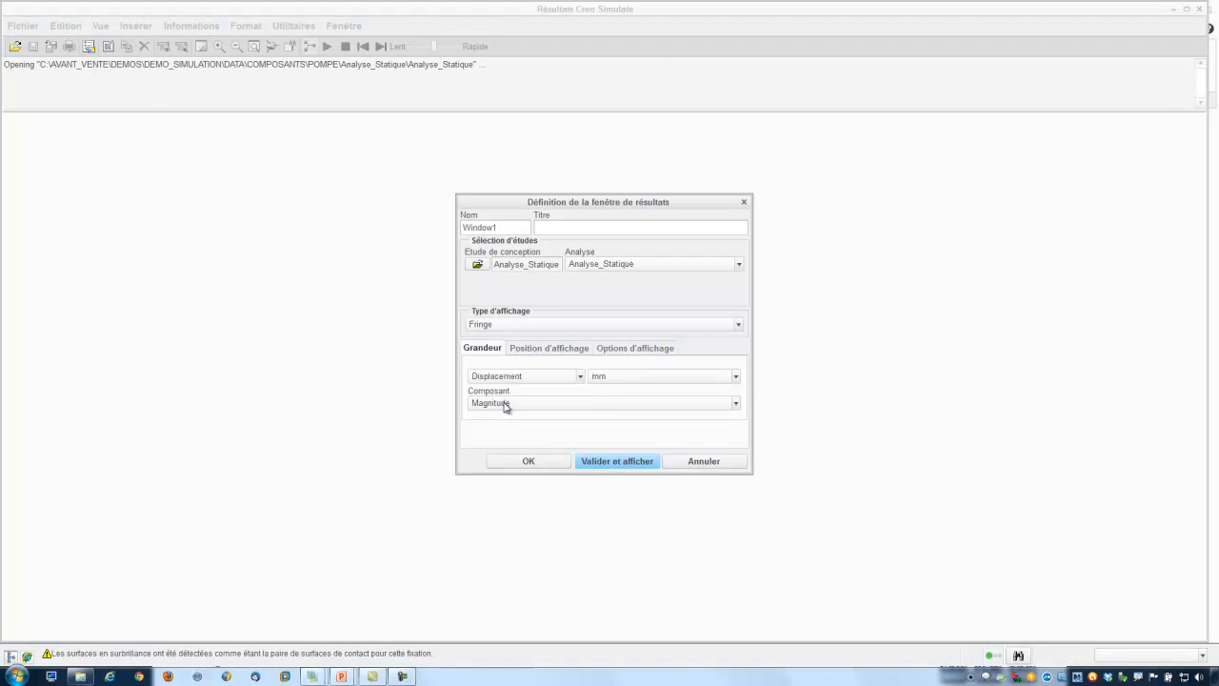
pyautogui.click(619, 351)
pyautogui.click(474, 368)
pyautogui.click(603, 367)
pyautogui.click(639, 552)
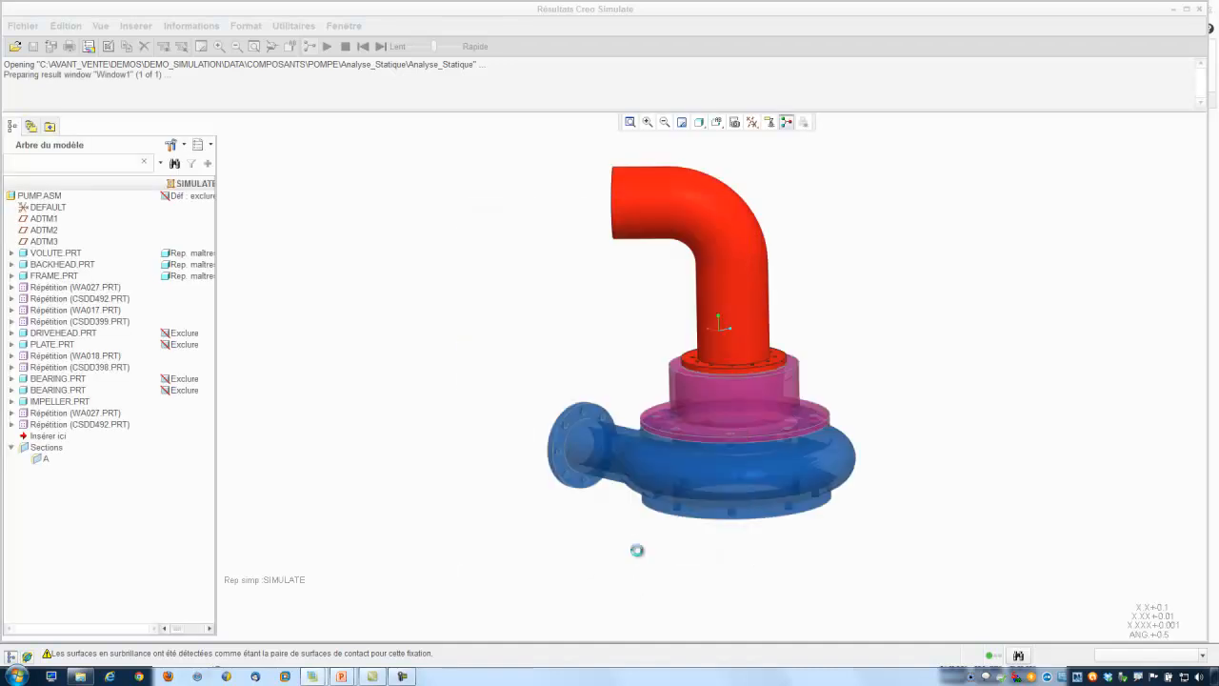
# Edit the displacement result window to animate the deformation with automatic start over 32 frames, and display it.
pyautogui.moveTo(876, 505); pyautogui.dragTo(517, 557, button='middle')
pyautogui.scroll(-3, 610, 585)
pyautogui.moveTo(611, 543); pyautogui.dragTo(578, 429, button='middle')
pyautogui.scroll(5, 525, 558)
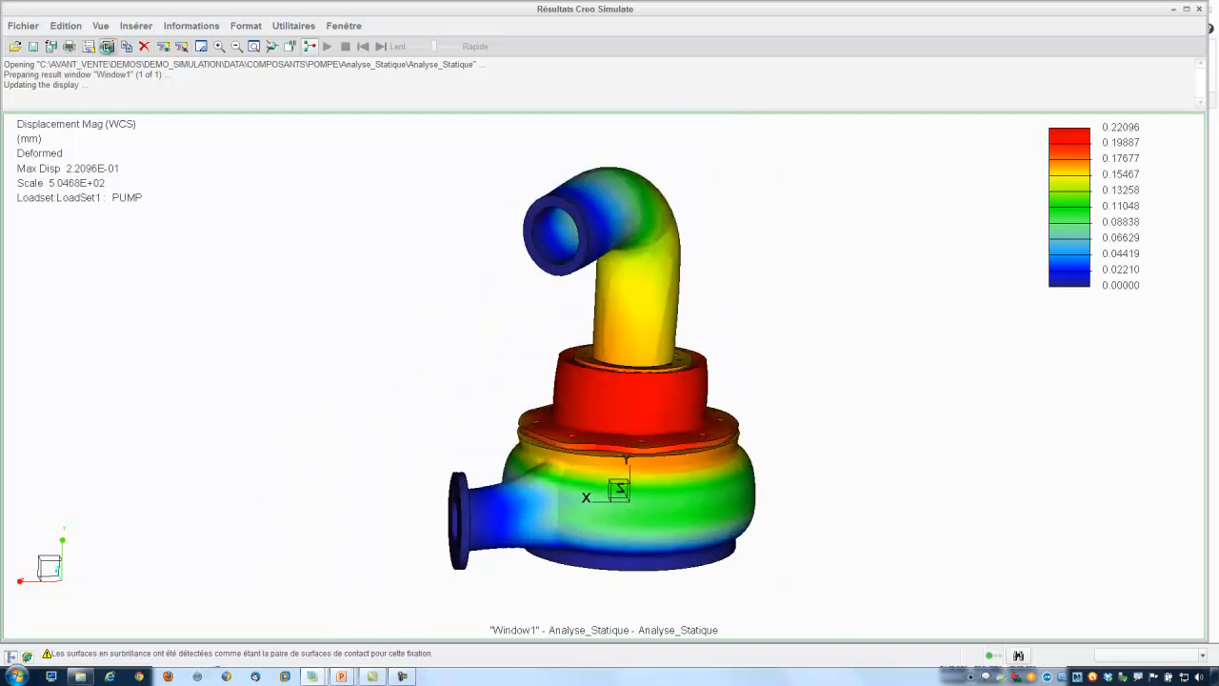
pyautogui.click(107, 48)
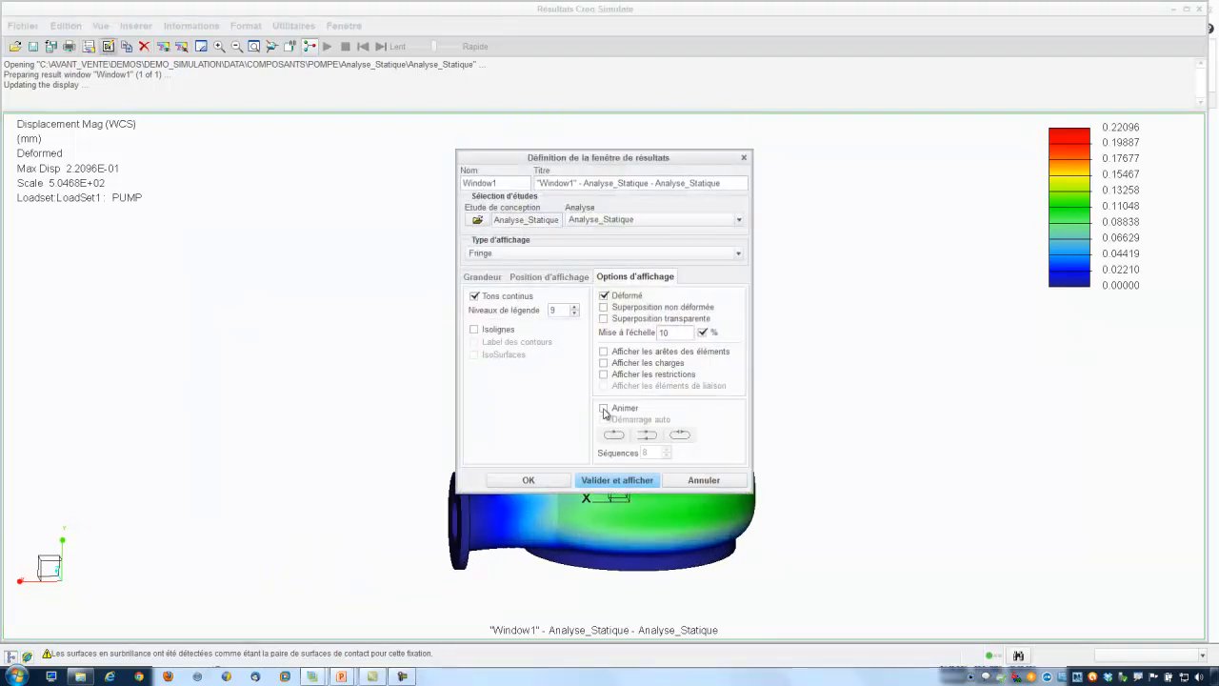
pyautogui.click(602, 412)
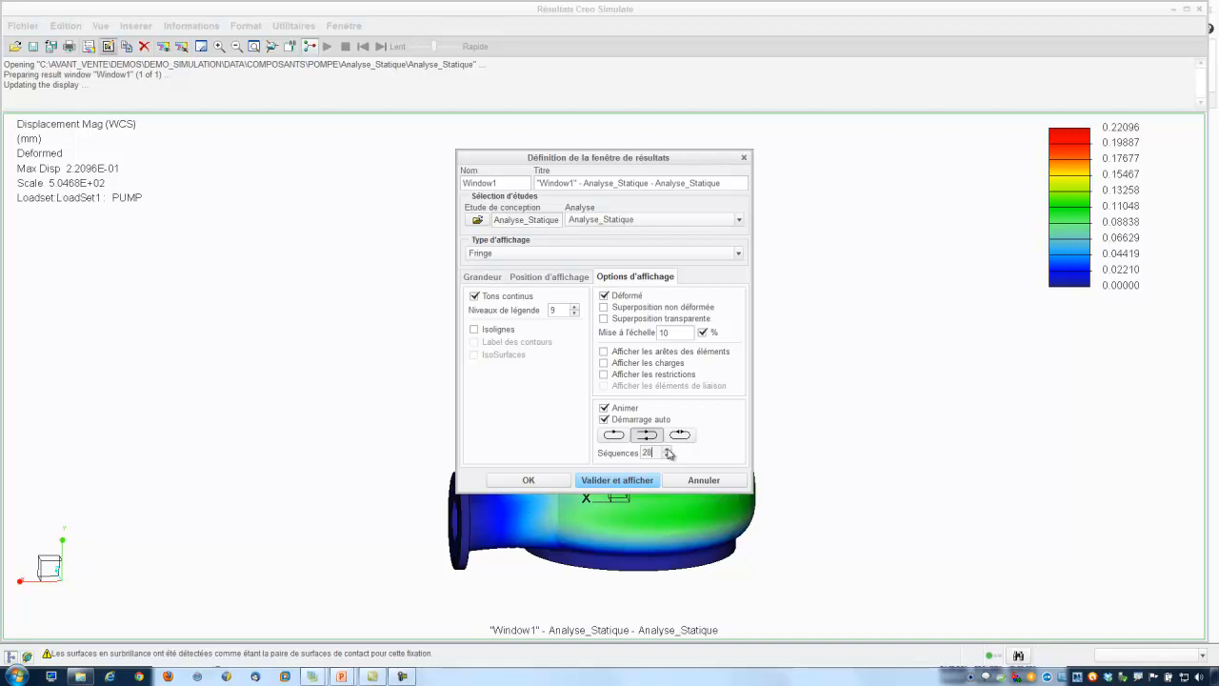
pyautogui.click(619, 481)
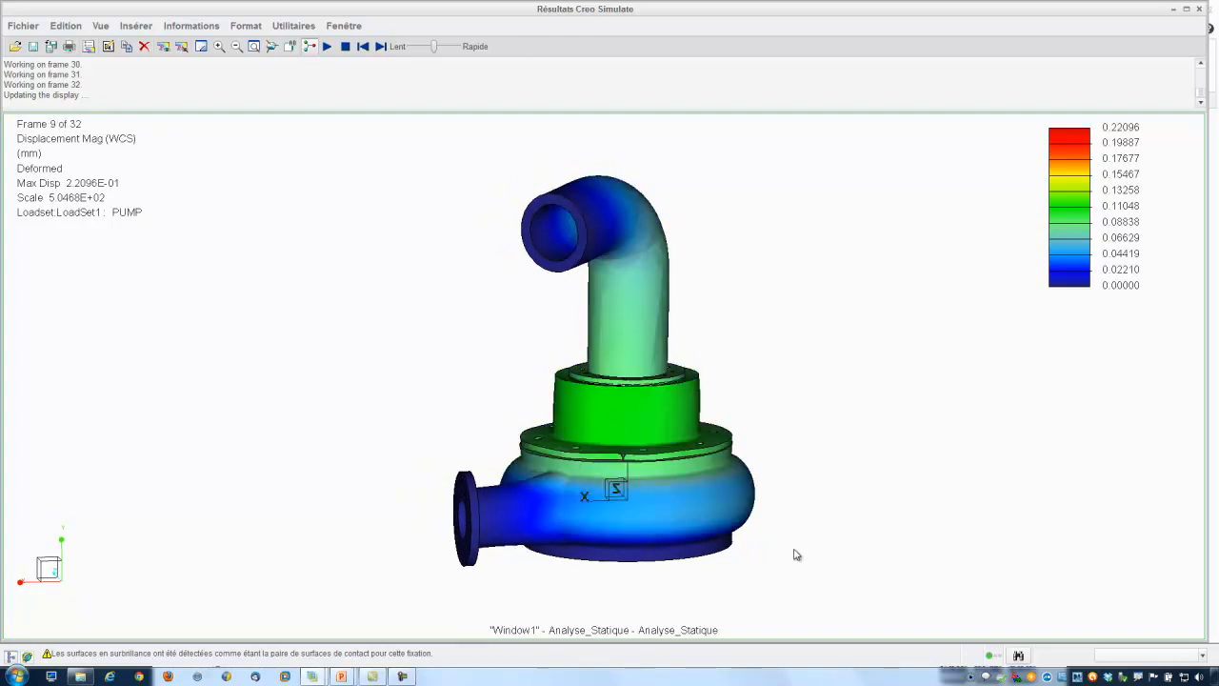
# Turn off the animation in the displacement result window, display the static deformed fringe plot and rotate the pump slightly.
pyautogui.click(108, 45)
pyautogui.click(604, 409)
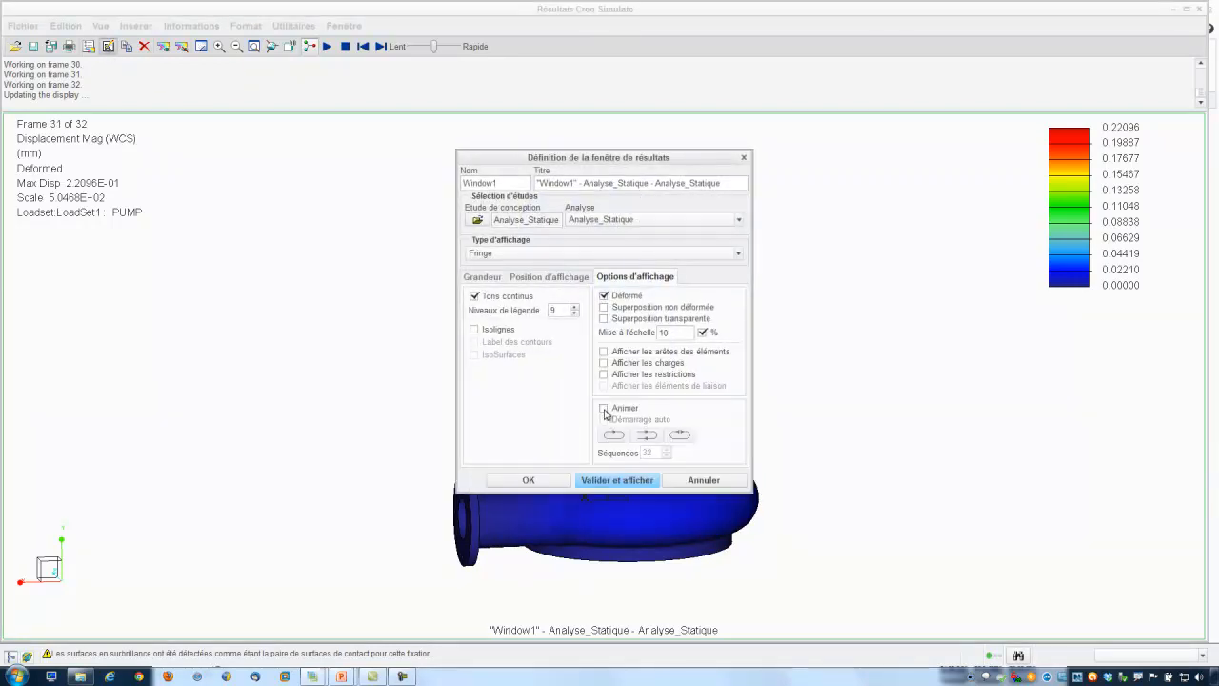
pyautogui.click(616, 480)
pyautogui.moveTo(646, 471)
pyautogui.mouseDown(button='middle')
pyautogui.moveTo(589, 460)
pyautogui.moveTo(539, 507)
pyautogui.moveTo(566, 484)
pyautogui.moveTo(611, 484)
pyautogui.moveTo(741, 398)
pyautogui.mouseUp(button='middle')
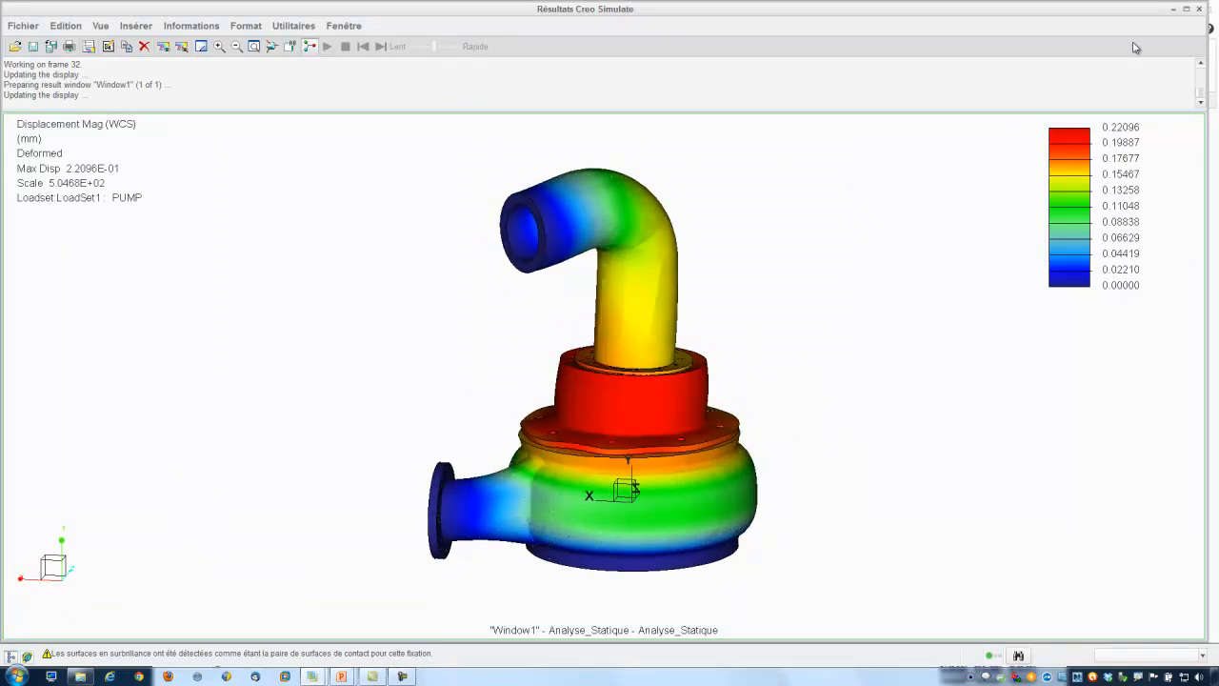
# Close the results window without saving it, and close the list of analyses and design studies.
pyautogui.click(1199, 8)
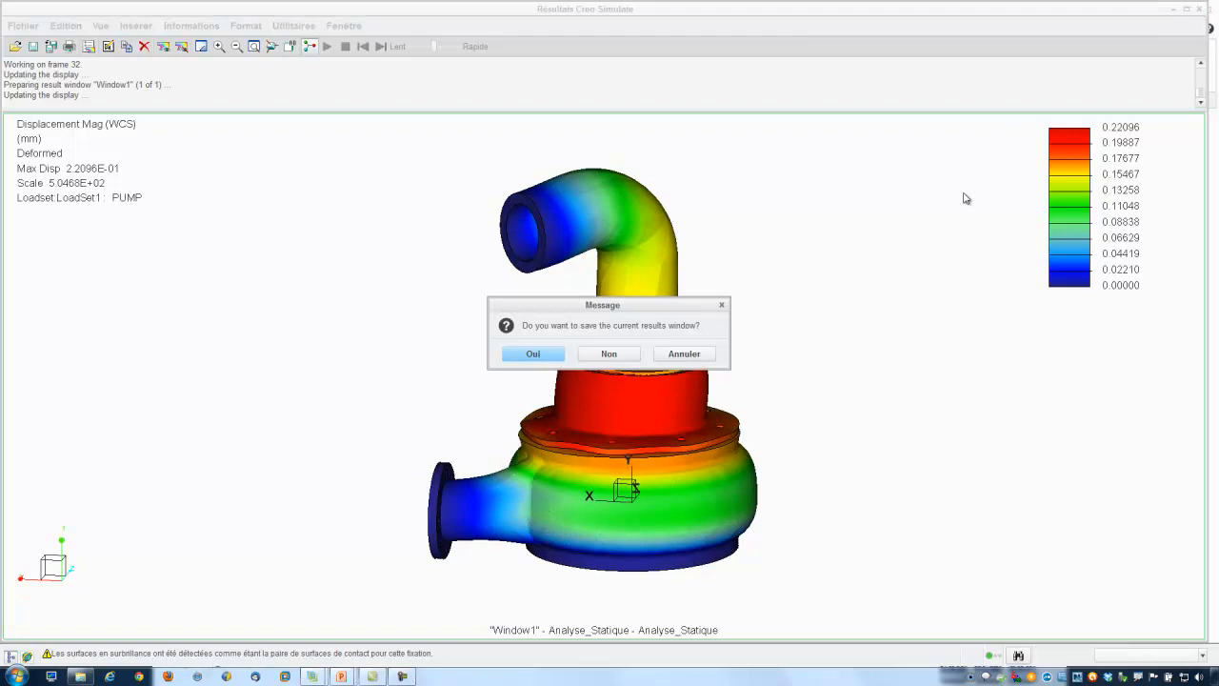
pyautogui.click(619, 355)
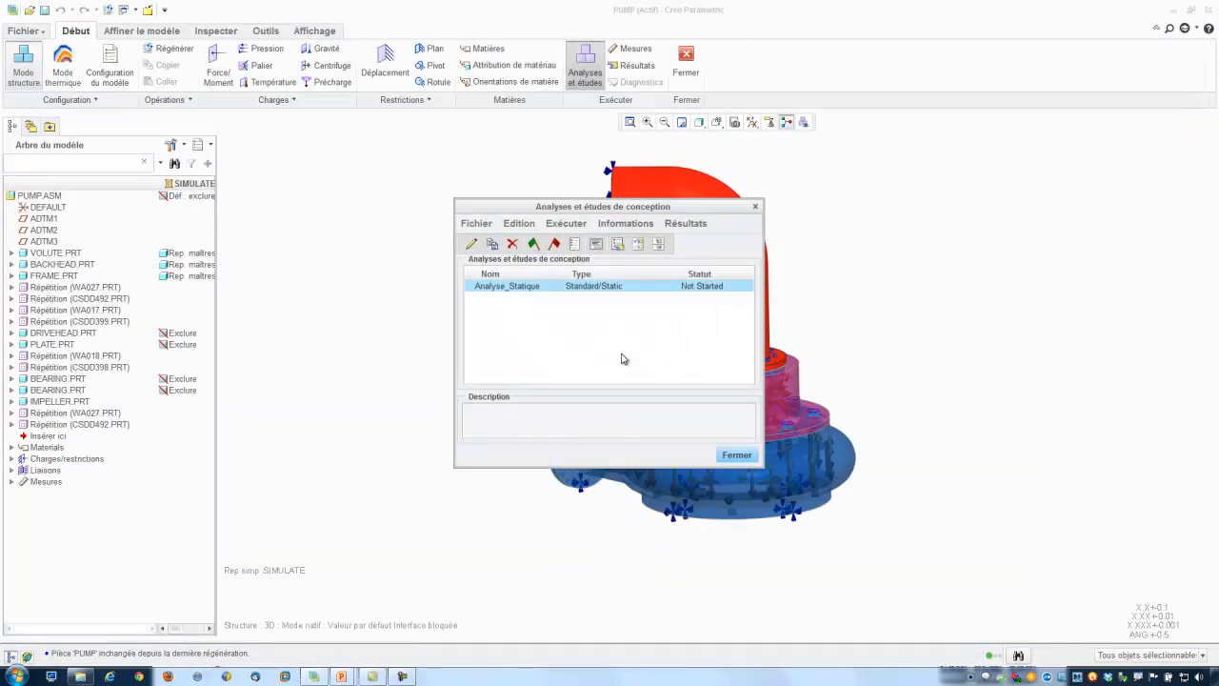
pyautogui.click(734, 454)
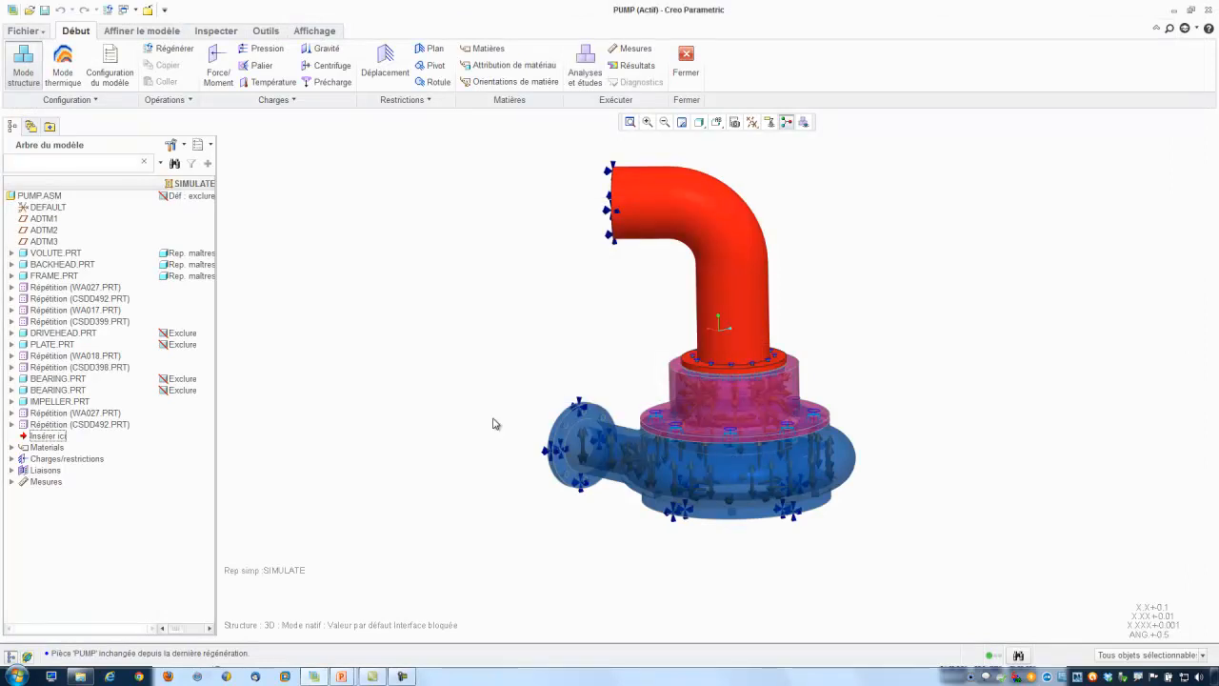
# Switch from the pump model to the Exemple Assemblage slide of the presentation.
pyautogui.press('super+Tab')
pyautogui.press('super+Tab')
pyautogui.press('super+Tab')
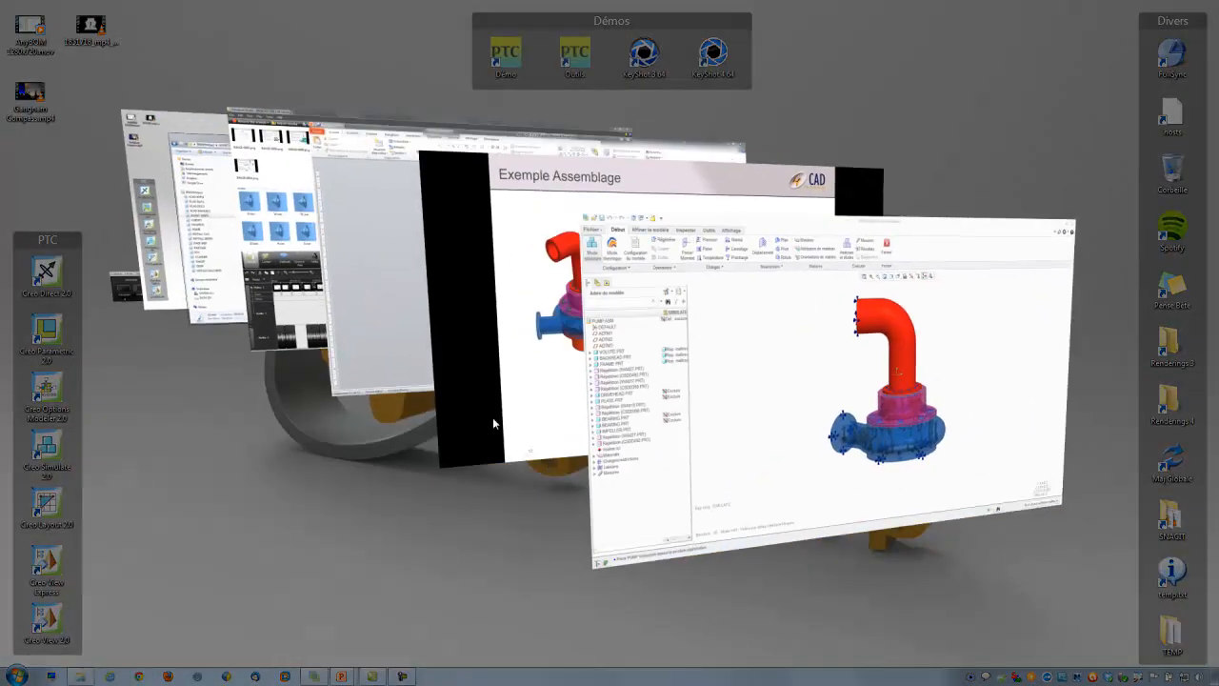